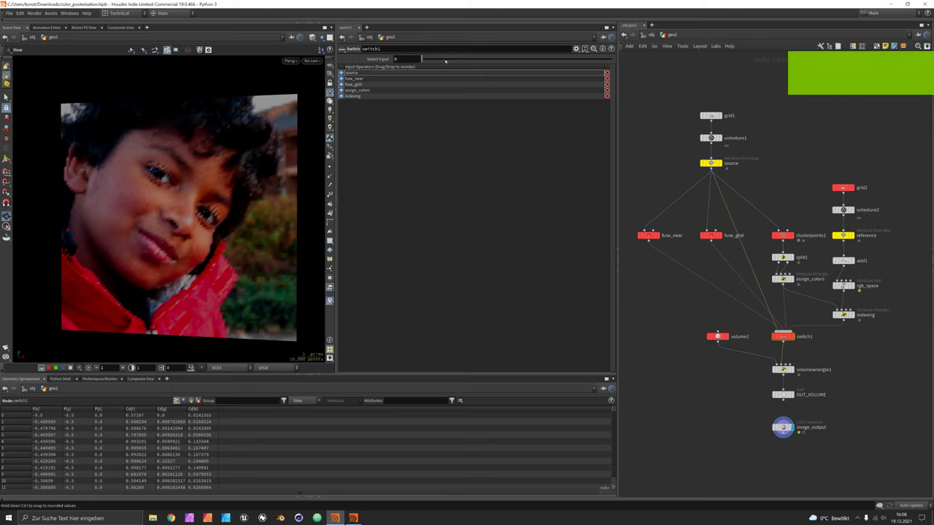
# Step switch1 through inputs 0–4 to compare the original photo with each posterized variant.
pyautogui.click(443, 61)
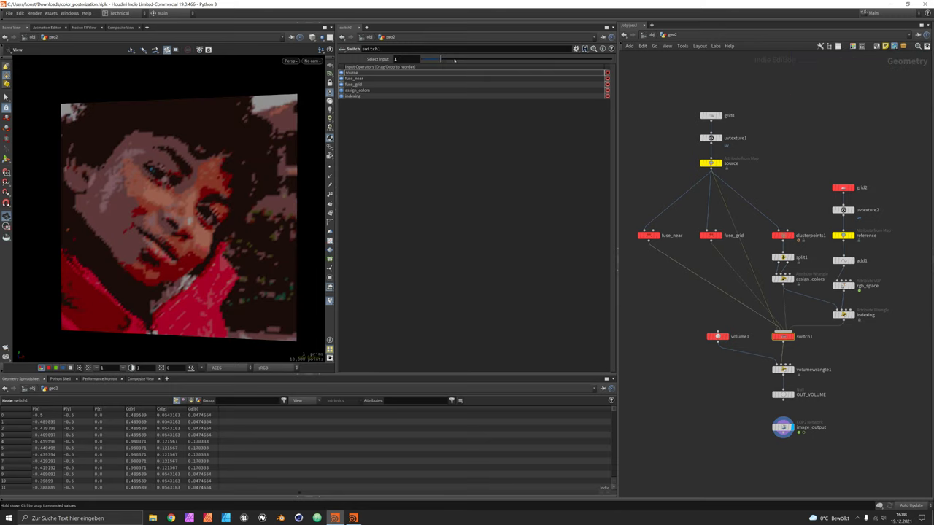
pyautogui.click(431, 61)
pyautogui.click(440, 60)
pyautogui.click(460, 62)
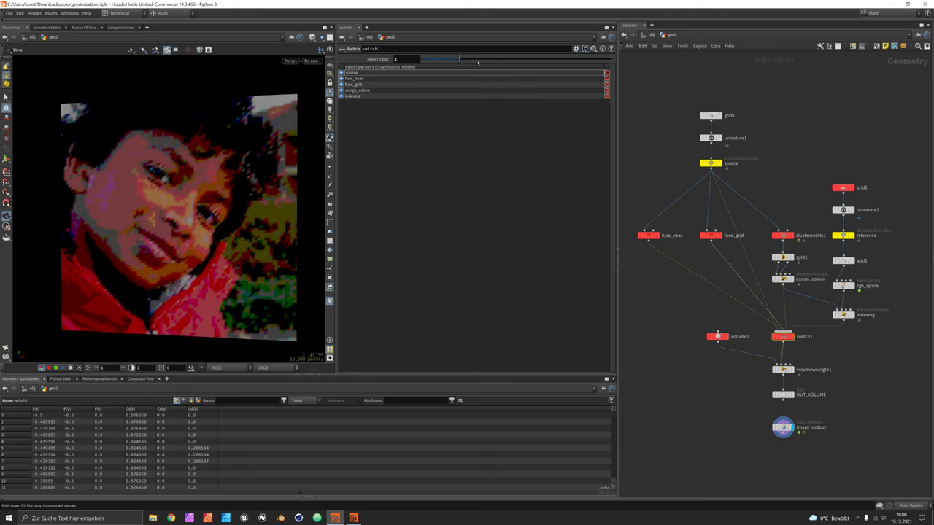
pyautogui.click(479, 61)
pyautogui.click(500, 61)
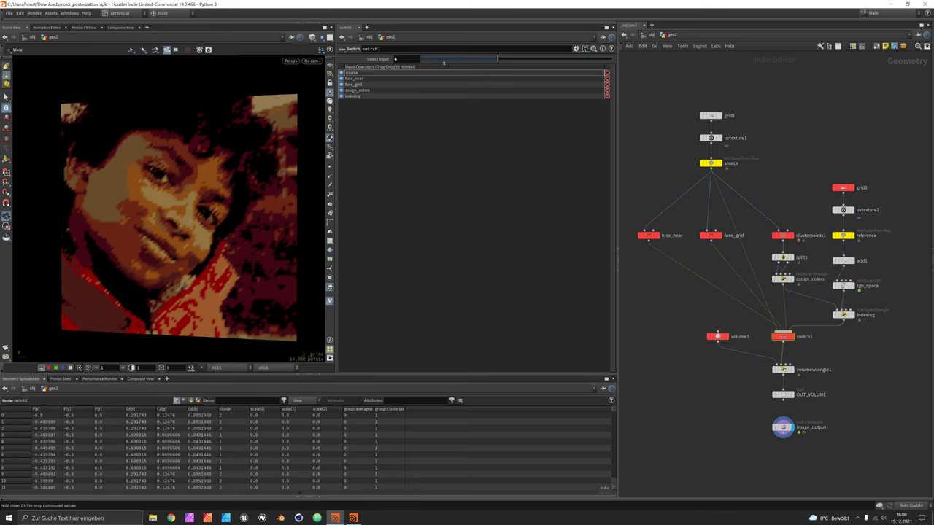
# Return to input 1 and raise fuse_near's Snap Distance to 0.596937.
pyautogui.click(438, 59)
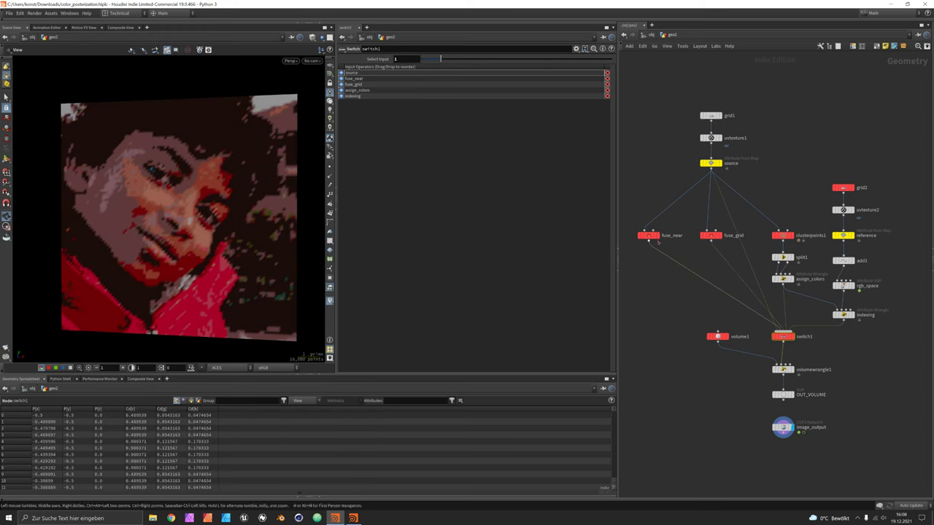
pyautogui.click(649, 235)
pyautogui.moveTo(531, 115); pyautogui.dragTo(553, 114)
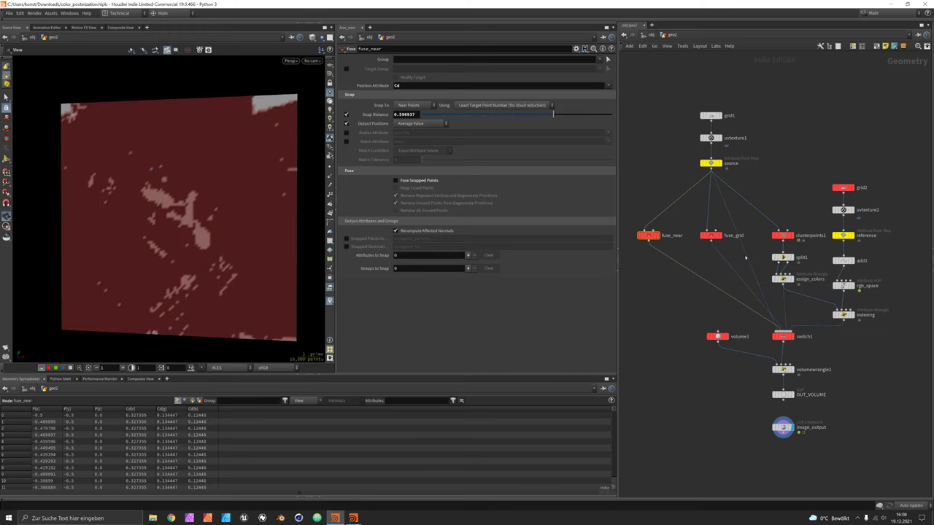
# Check the fuse_near result in switch1, then lower fuse_grid's Steps from 3.47 to 1.36.
pyautogui.click(783, 336)
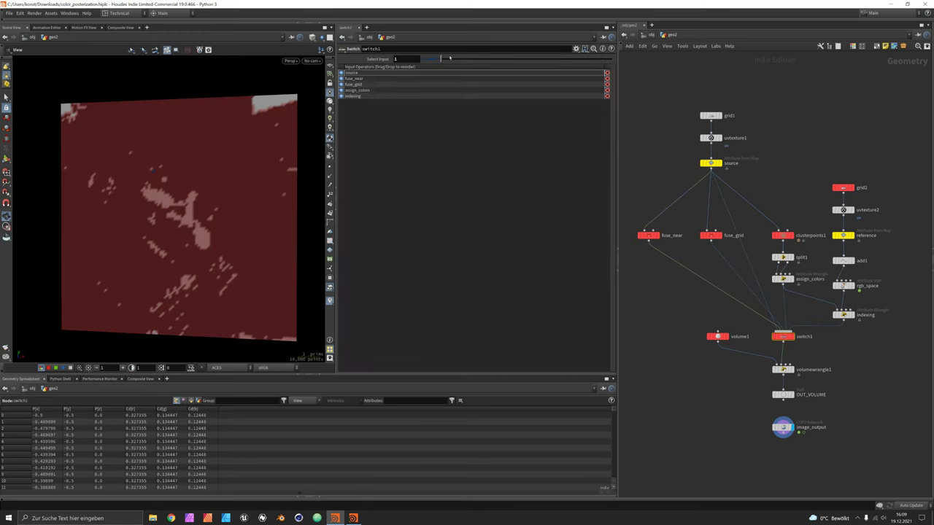
pyautogui.moveTo(450, 59); pyautogui.dragTo(459, 59)
pyautogui.click(710, 235)
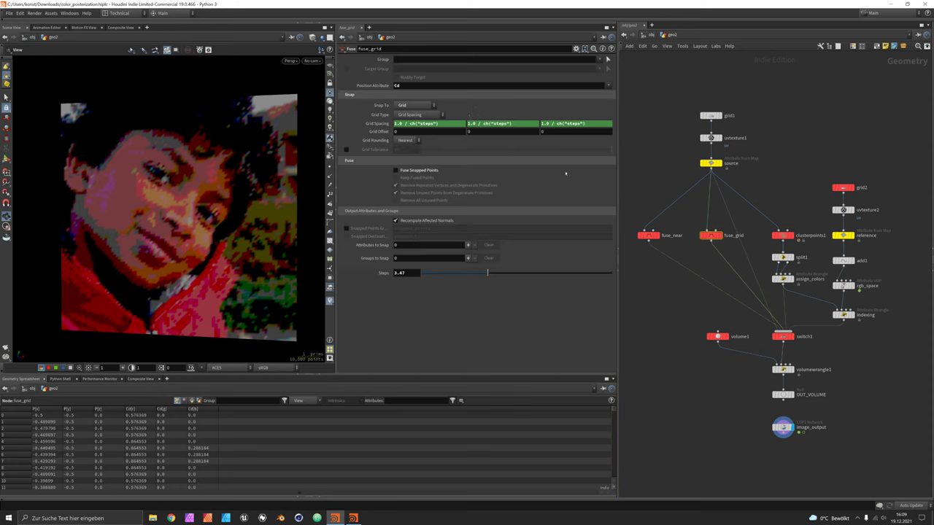
pyautogui.moveTo(487, 273)
pyautogui.mouseDown()
pyautogui.moveTo(449, 274)
pyautogui.moveTo(548, 273)
pyautogui.moveTo(451, 273)
pyautogui.moveTo(476, 273)
pyautogui.mouseUp()
pyautogui.click(783, 337)
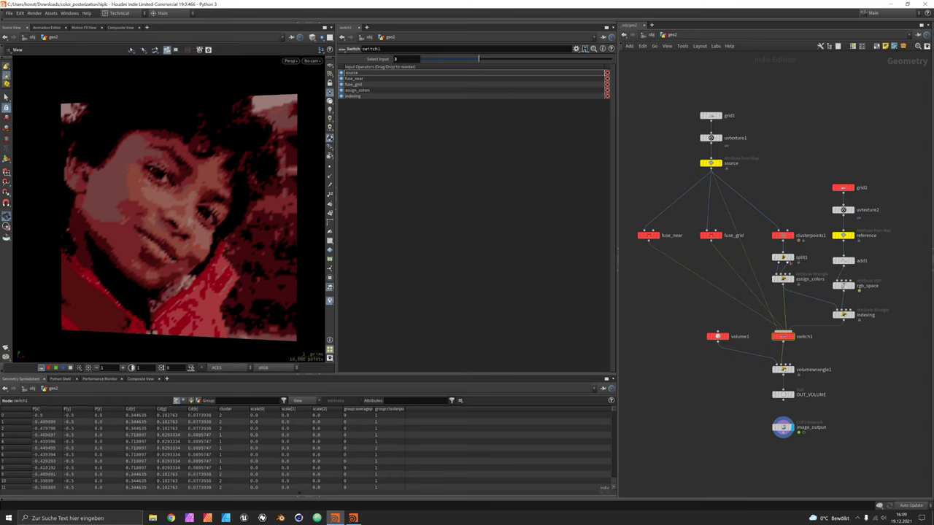
pyautogui.click(782, 235)
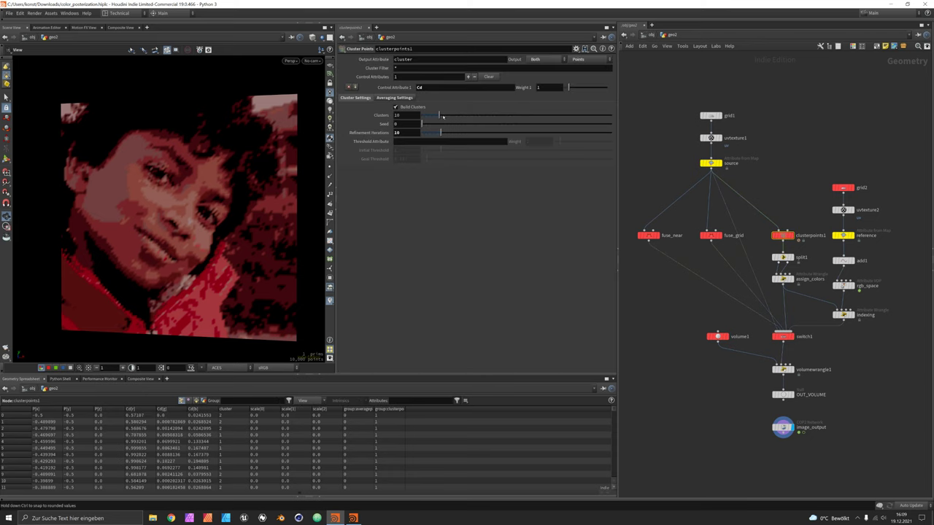
# Drop clusterpoints1's Clusters to 3, compare the switch1 output, then settle on 7 clusters.
pyautogui.moveTo(439, 115); pyautogui.dragTo(428, 118)
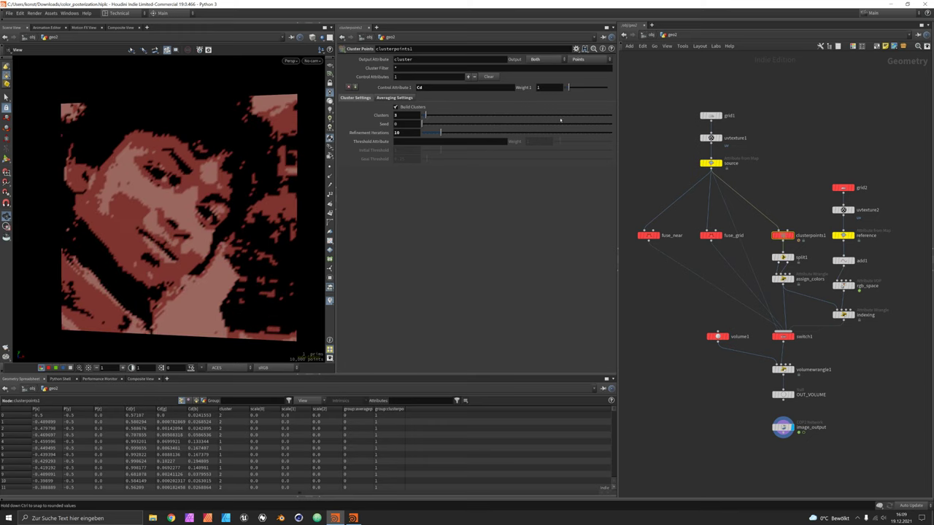
pyautogui.click(784, 336)
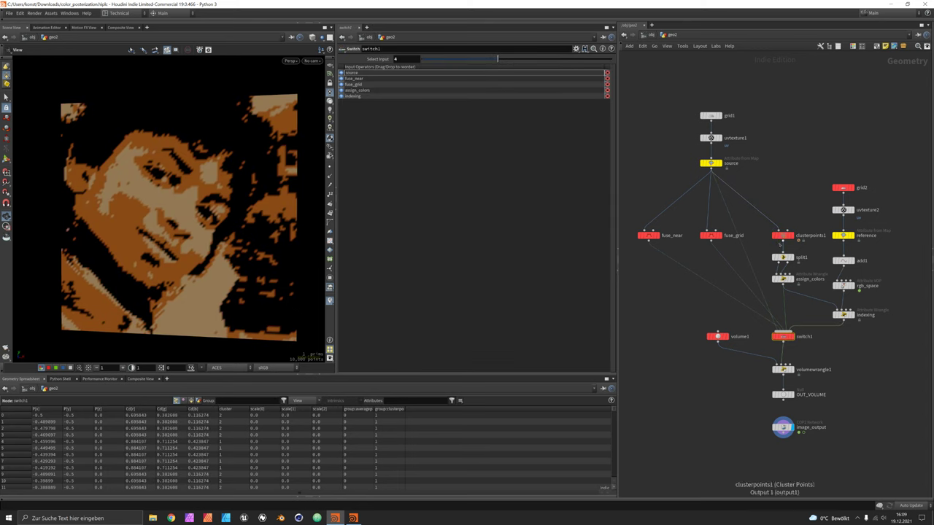
pyautogui.click(778, 236)
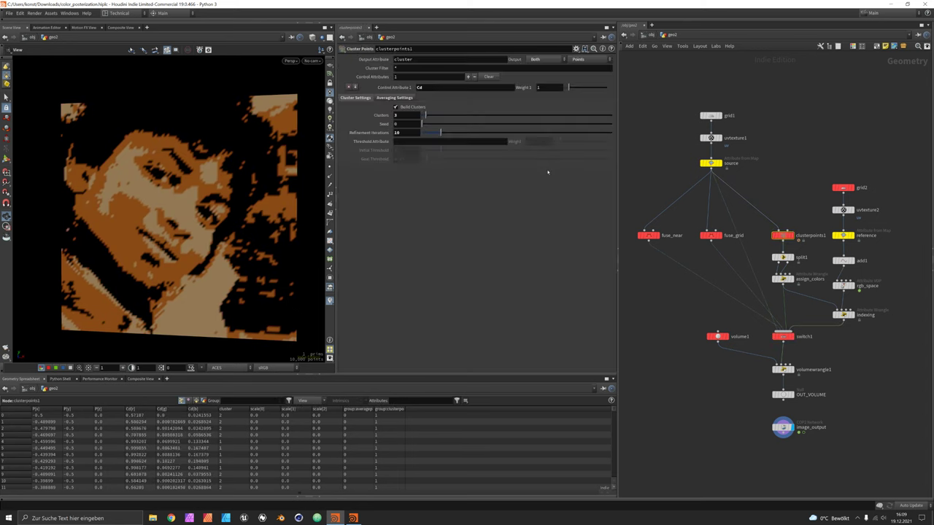
pyautogui.moveTo(427, 115); pyautogui.dragTo(435, 116)
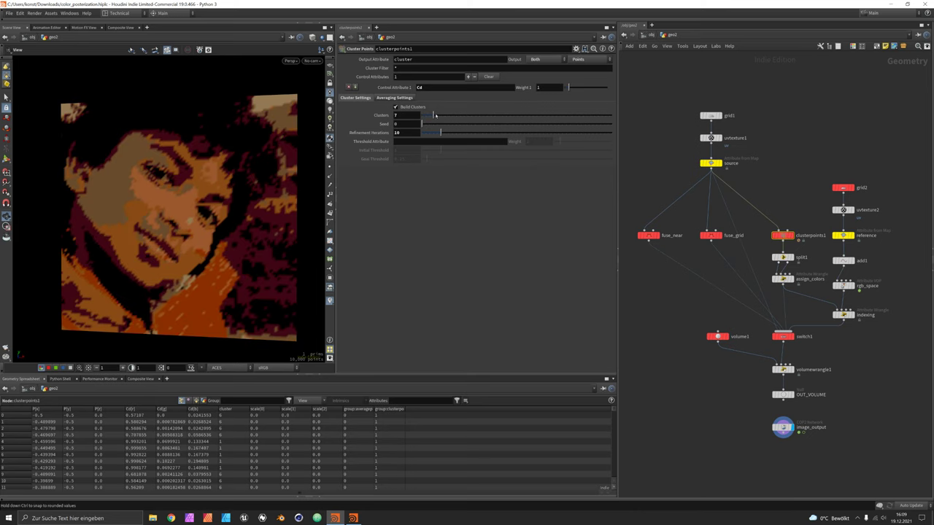
# Preview the reference, OUT_VOLUME and switch1 outputs, then set the display flag on image_output.
pyautogui.click(852, 235)
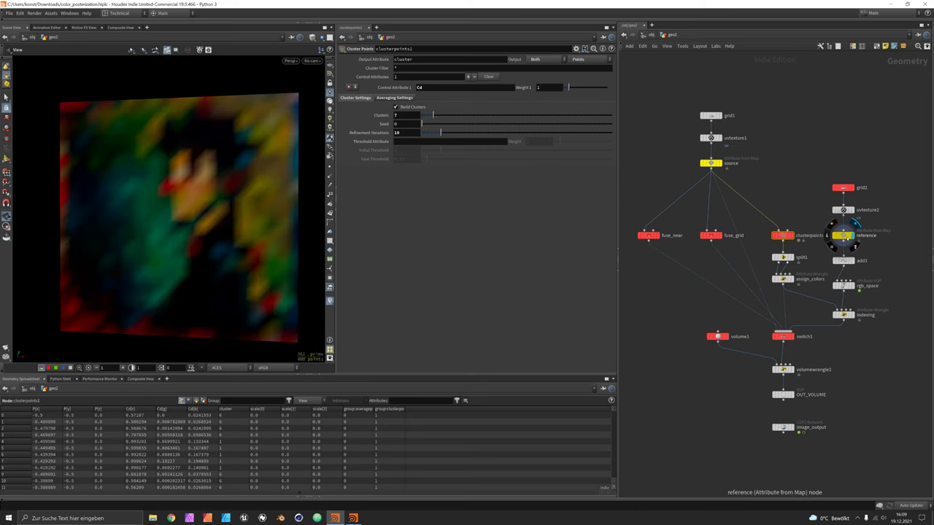
pyautogui.click(845, 235)
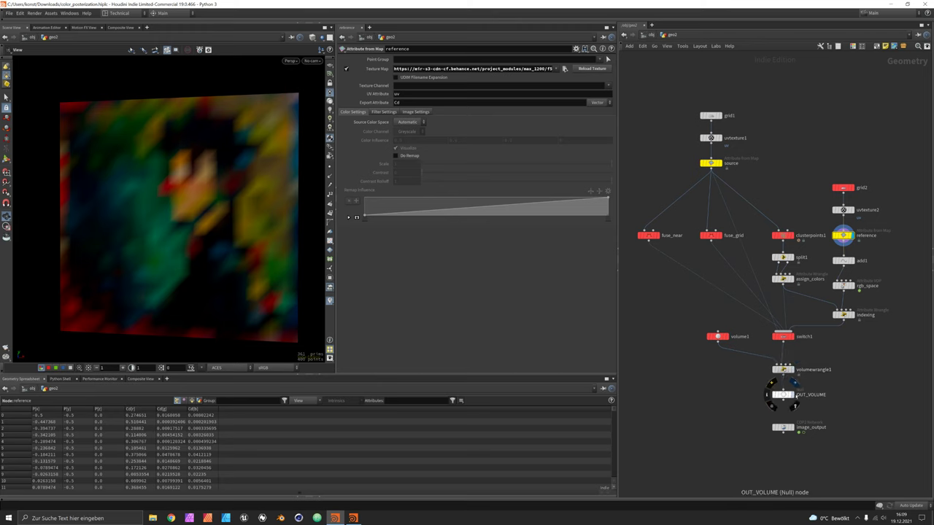
pyautogui.click(791, 395)
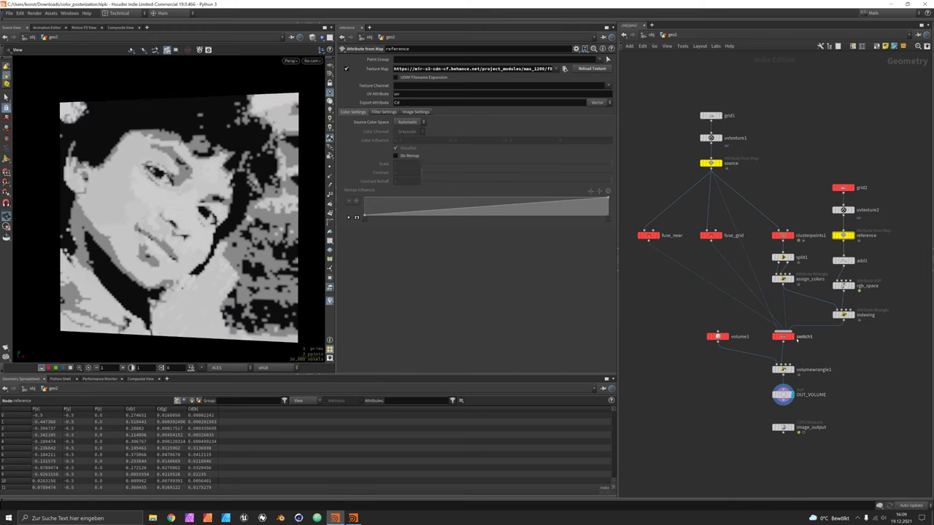
pyautogui.click(788, 336)
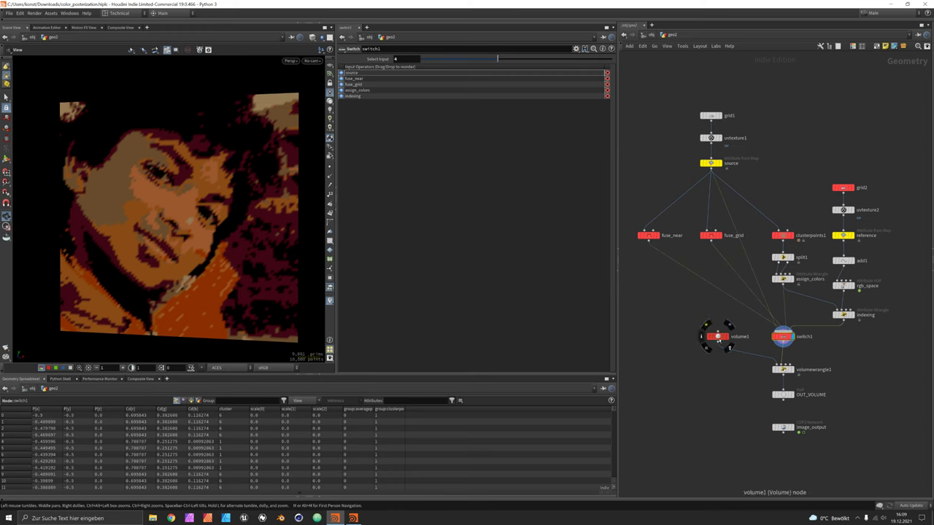
pyautogui.click(795, 429)
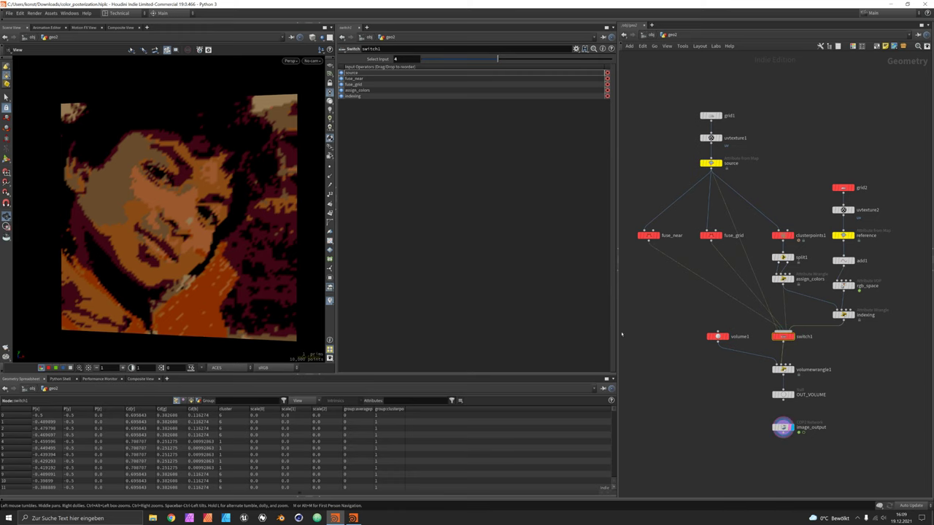
# In the Composite View, go to /obj/geo2/image_output and zoom onto the posterized OUT image.
pyautogui.click(125, 28)
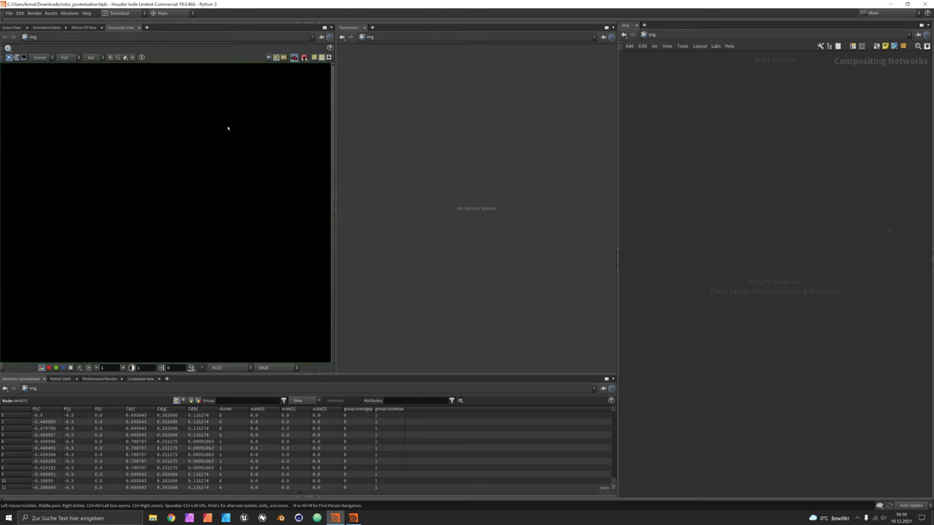
pyautogui.click(651, 35)
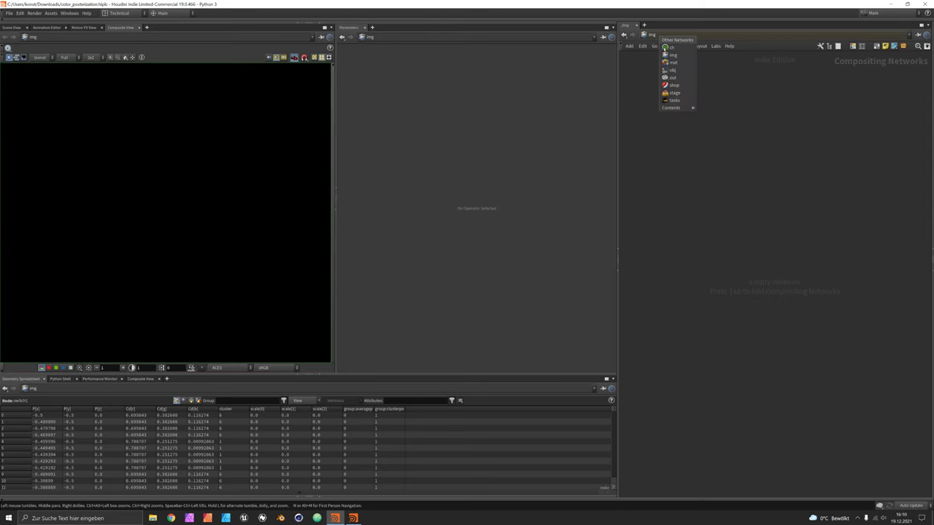
pyautogui.click(672, 73)
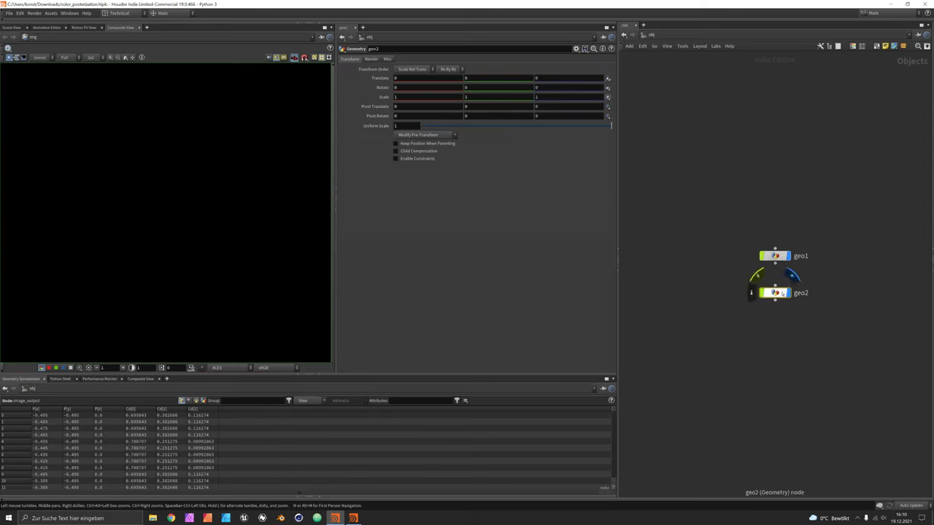
pyautogui.doubleClick(778, 293)
pyautogui.doubleClick(783, 429)
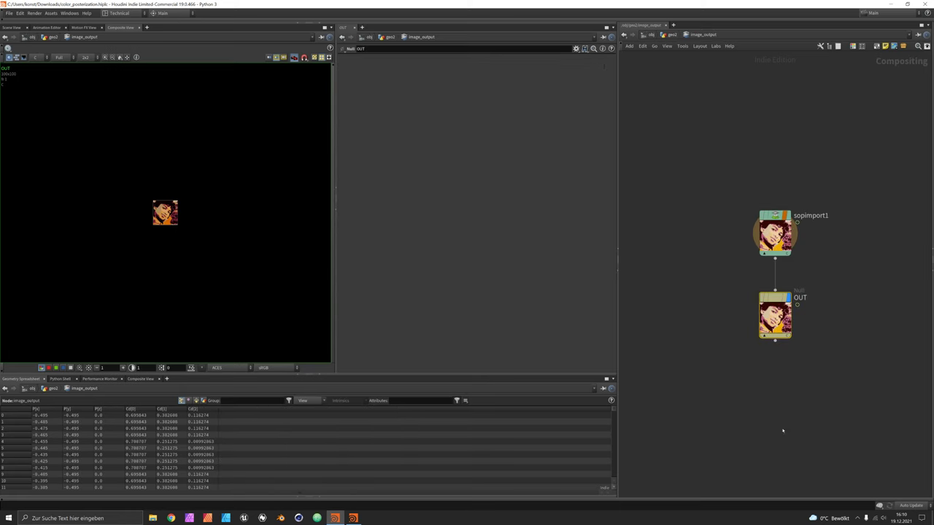
pyautogui.scroll(8, 170, 211)
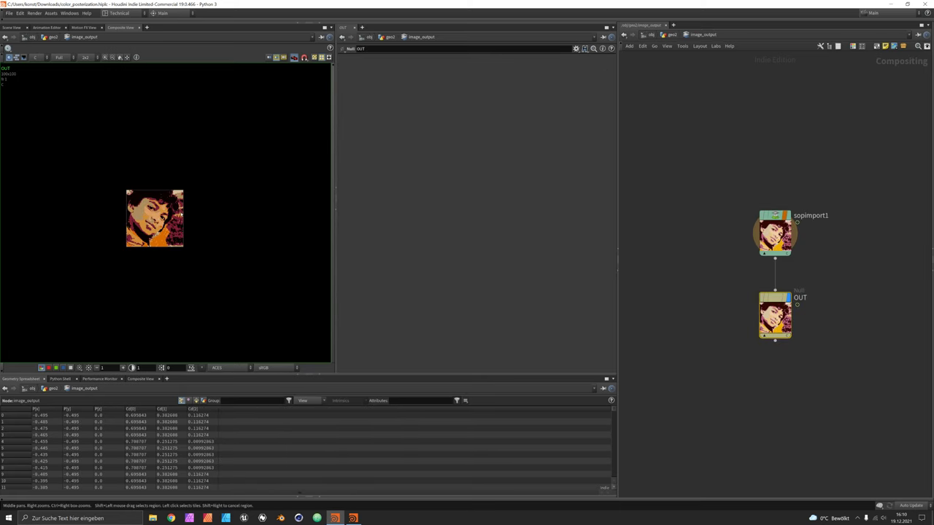
pyautogui.scroll(4, 169, 210)
pyautogui.moveTo(203, 192); pyautogui.dragTo(223, 188, button='middle')
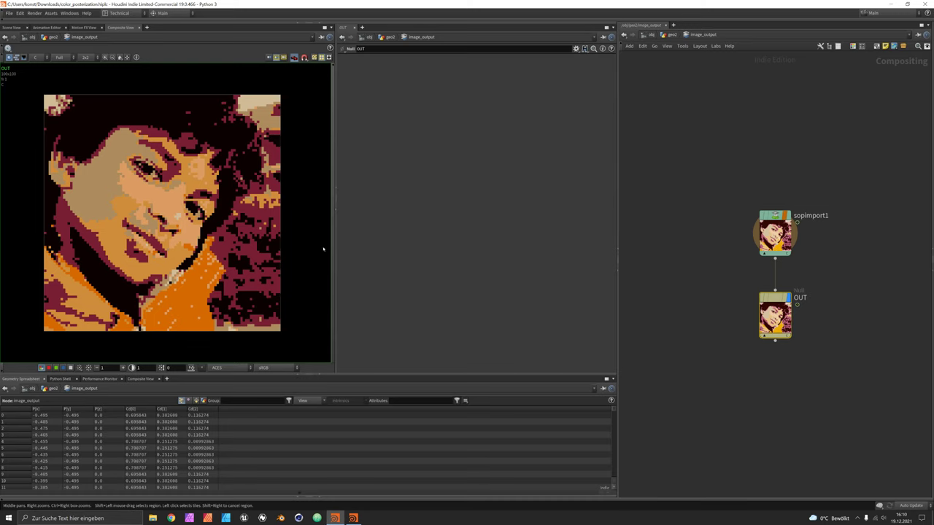
# Start a new scene and add a Grid node, diving into grid1.
pyautogui.hotkey('ctrl', 'n')
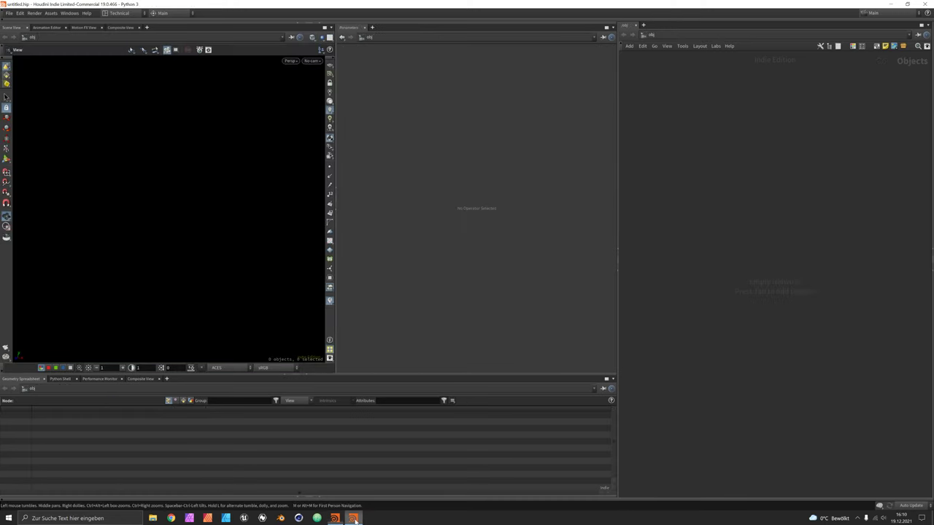
pyautogui.press('Tab')
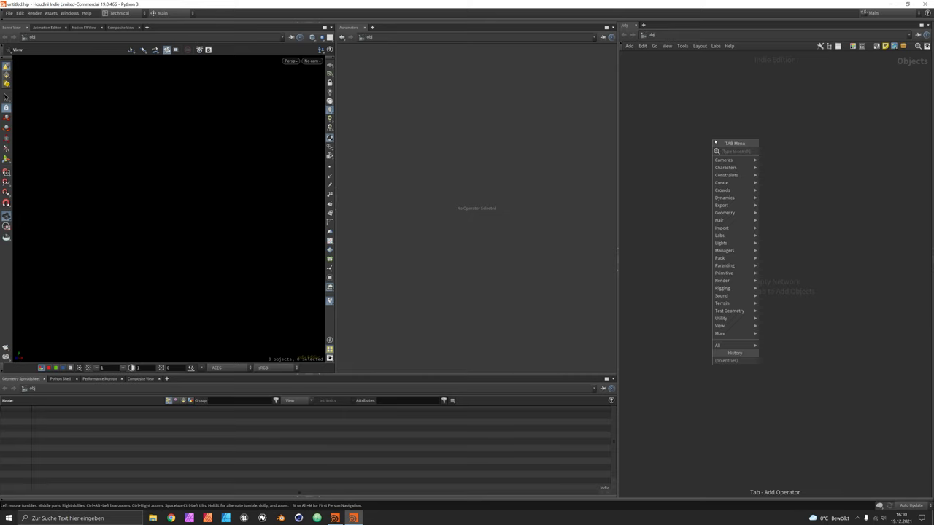
pyautogui.write('grid')
pyautogui.press('Return')
pyautogui.click(713, 139)
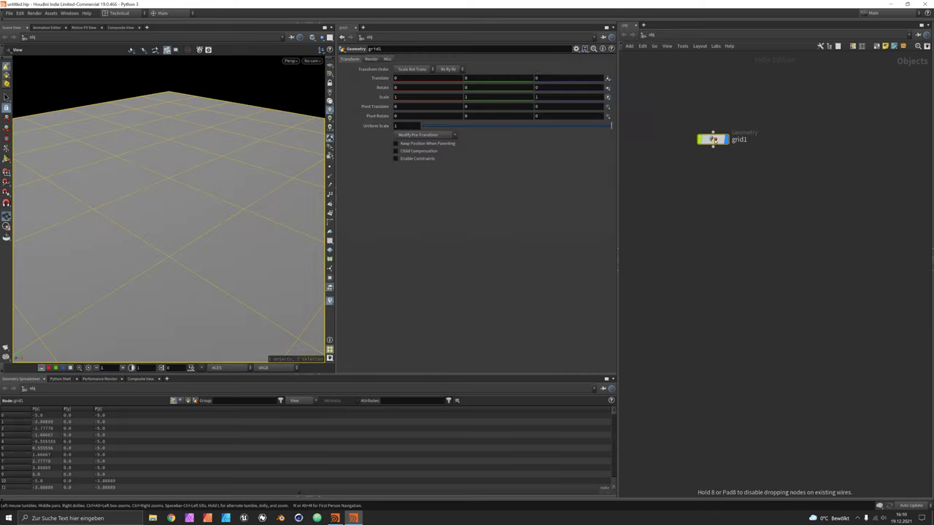
pyautogui.doubleClick(713, 139)
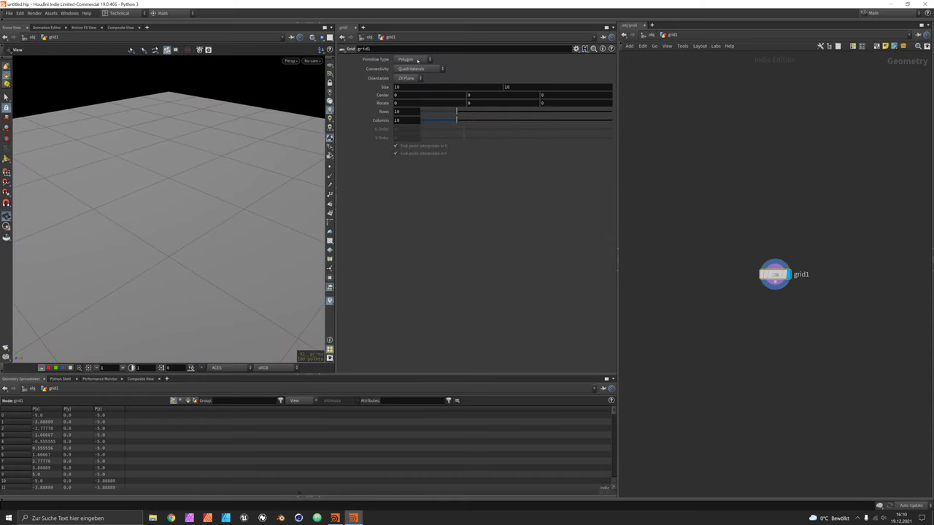
# Orient grid1 to the XY Plane with a size of 1 by 1.
pyautogui.click(413, 79)
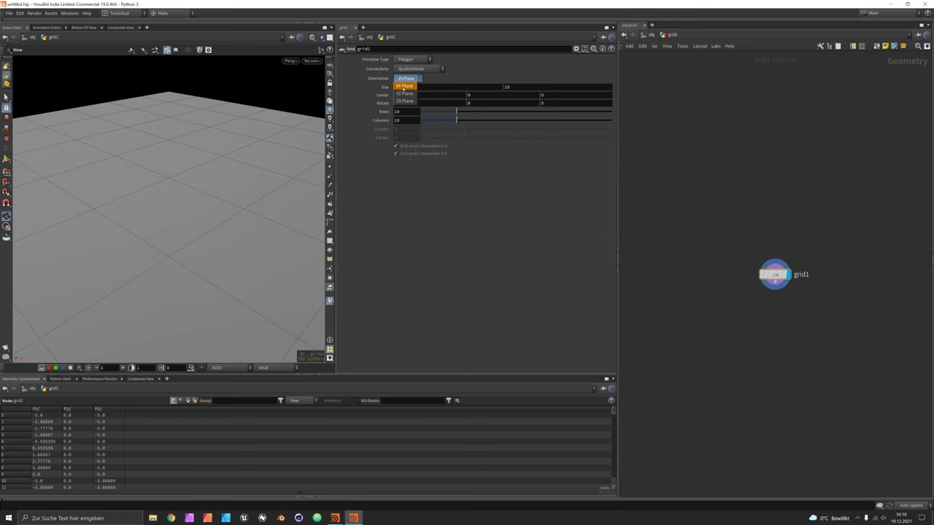
pyautogui.click(404, 87)
pyautogui.moveTo(267, 163); pyautogui.dragTo(57, 171)
pyautogui.click(450, 89)
pyautogui.write('1')
pyautogui.press('Tab')
pyautogui.write('1')
pyautogui.press('Return')
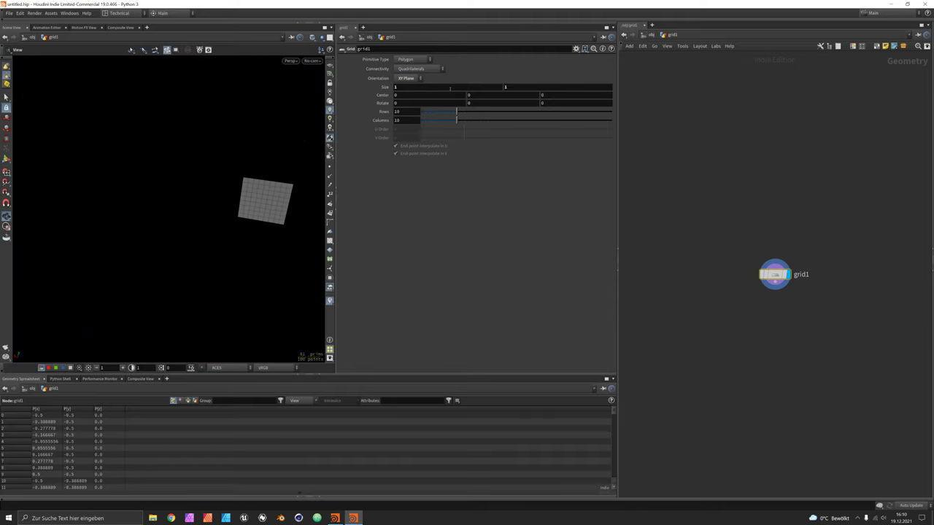
# Raise grid1's Rows and Columns to 50 each.
pyautogui.moveTo(263, 198); pyautogui.dragTo(252, 194)
pyautogui.scroll(5, 254, 192)
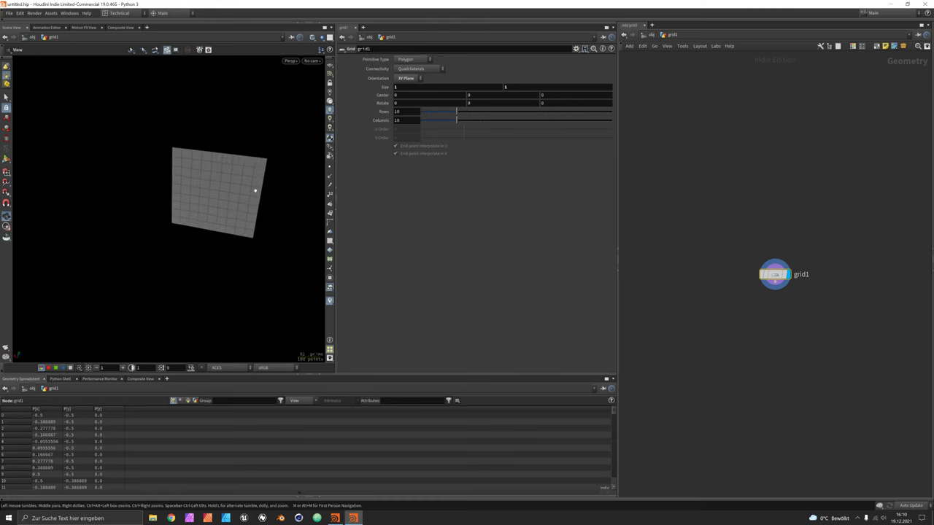
pyautogui.scroll(2, 256, 183)
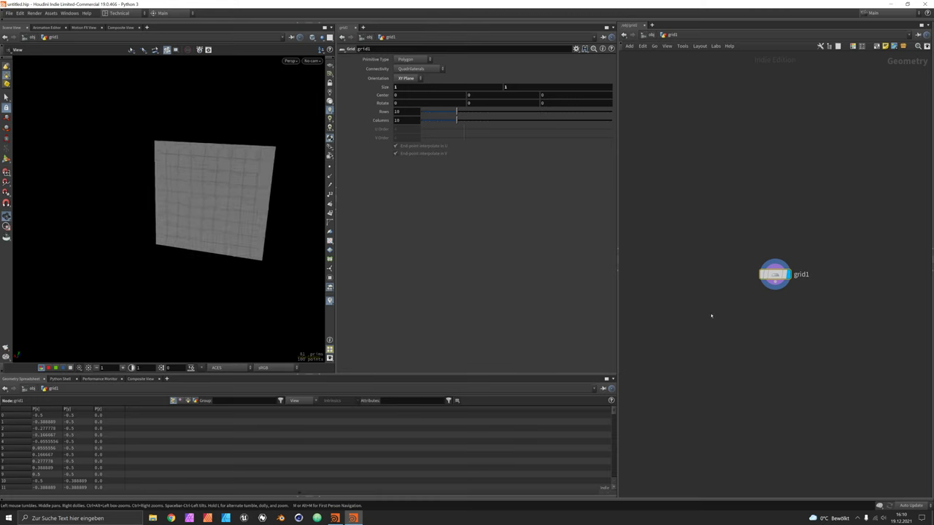
pyautogui.moveTo(461, 114); pyautogui.dragTo(636, 109)
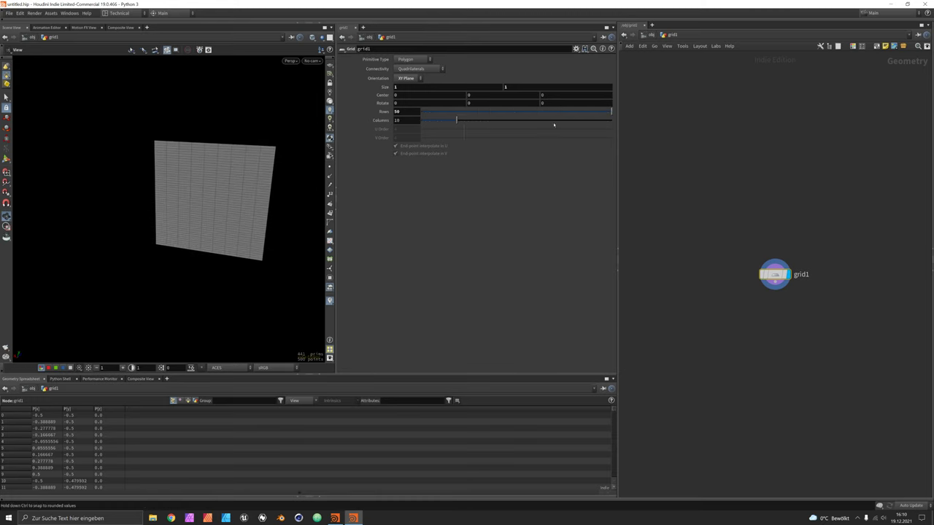
pyautogui.moveTo(460, 120); pyautogui.dragTo(636, 119)
pyautogui.scroll(4, 229, 202)
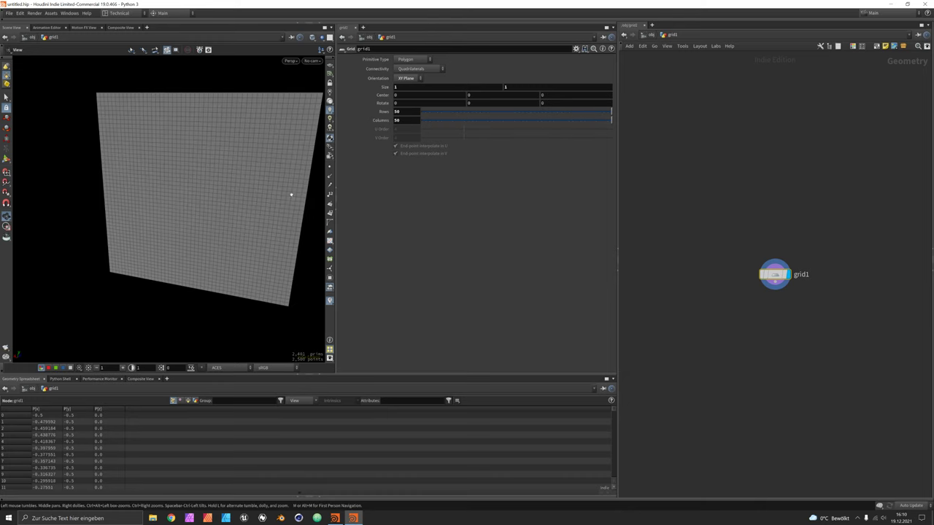
pyautogui.moveTo(877, 384); pyautogui.dragTo(842, 314, button='middle')
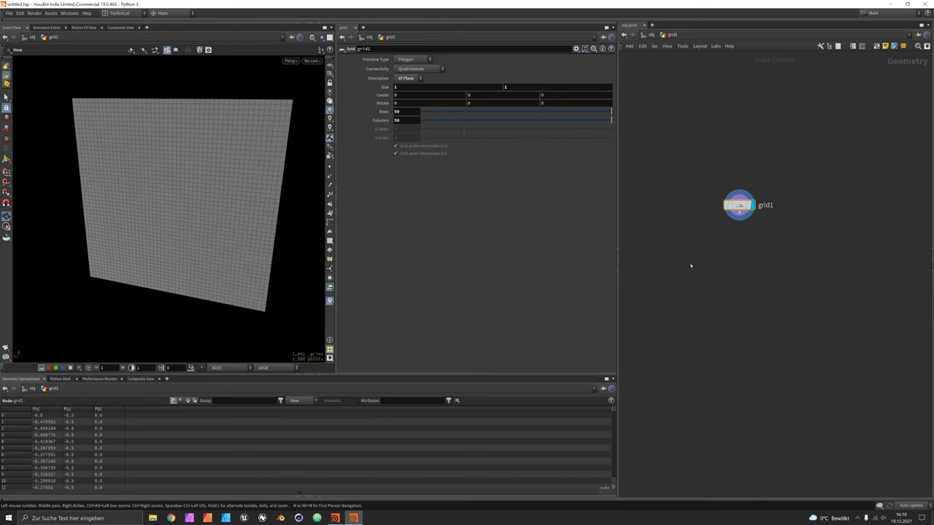
# Add a UV Texture node under grid1 with Projection Axis set to Z Axis.
pyautogui.press('Tab')
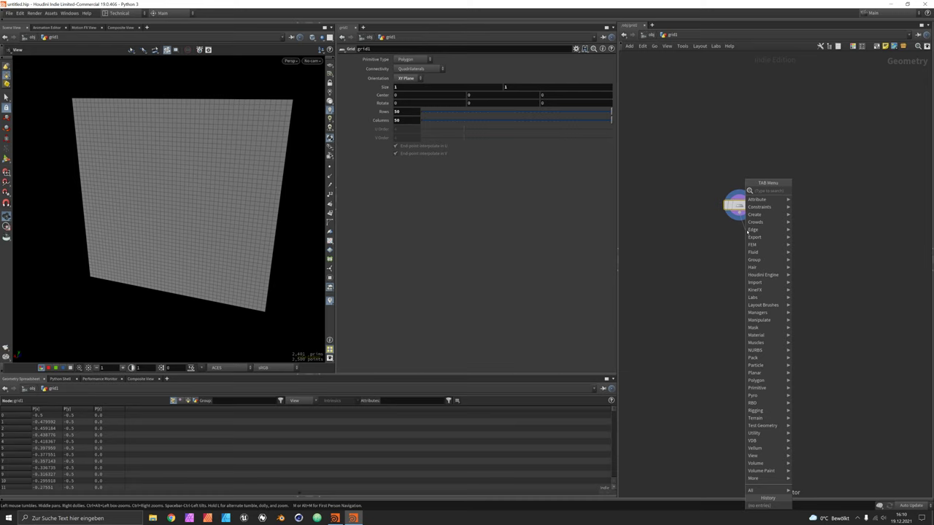
pyautogui.write('uvte')
pyautogui.press('Return')
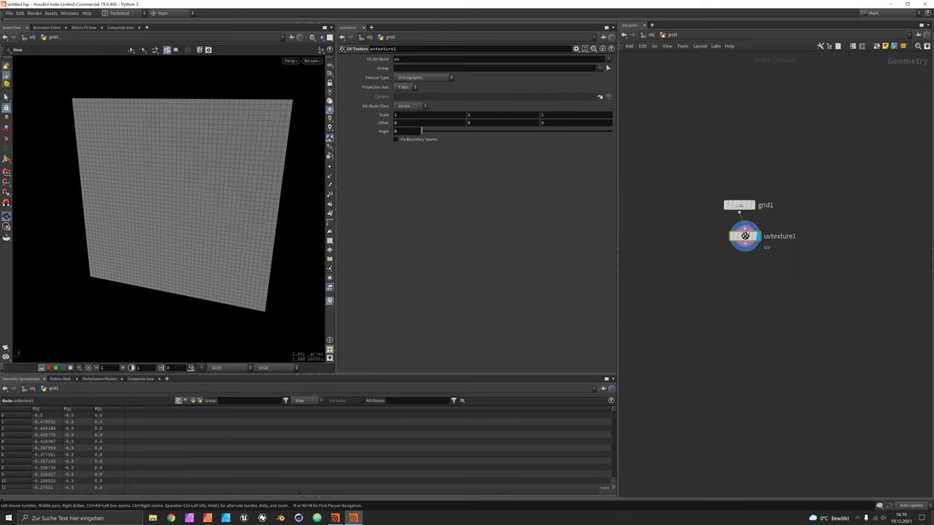
pyautogui.click(743, 235)
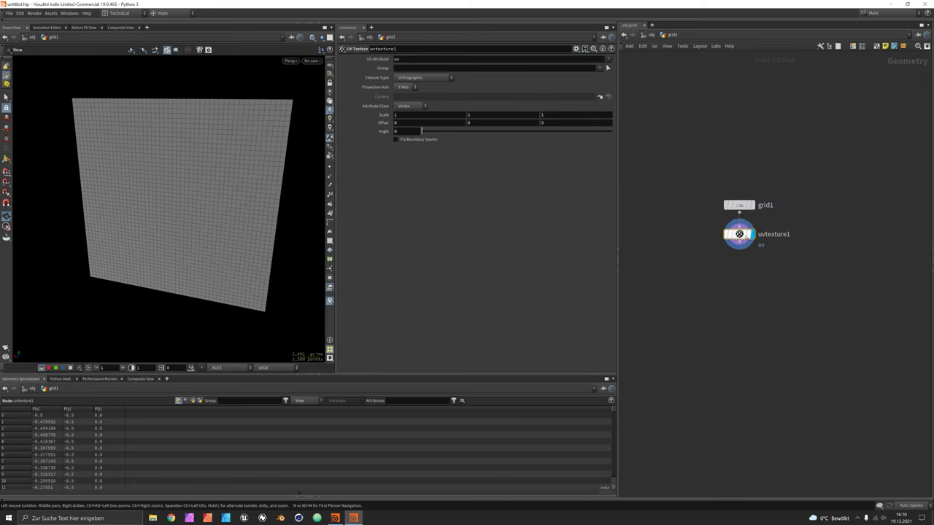
pyautogui.click(404, 87)
pyautogui.click(404, 109)
# Add an Attribute from Map node below uvtexture1.
pyautogui.press('Tab')
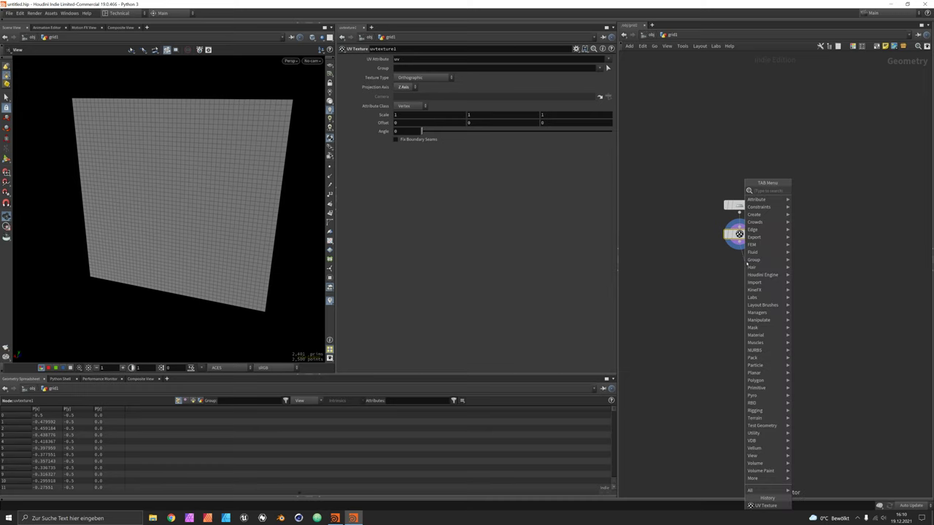
pyautogui.write('ma')
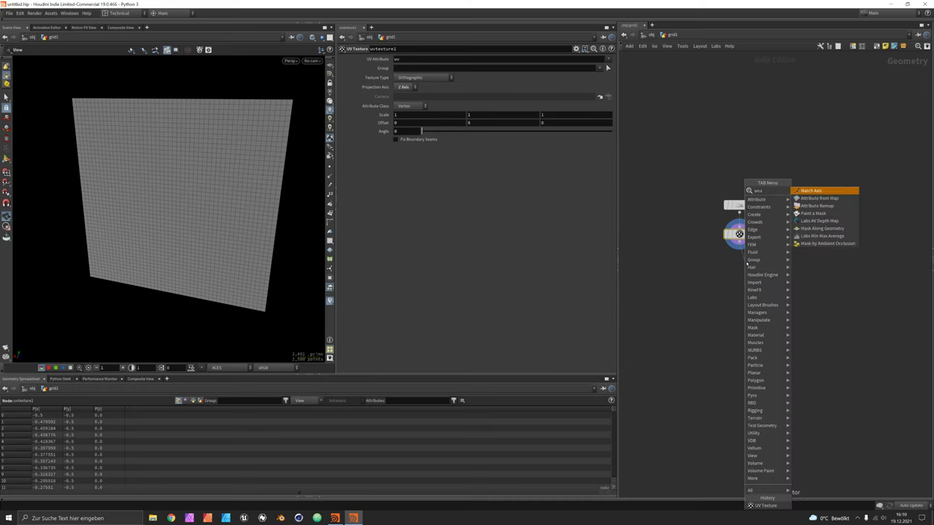
pyautogui.click(818, 197)
pyautogui.click(744, 265)
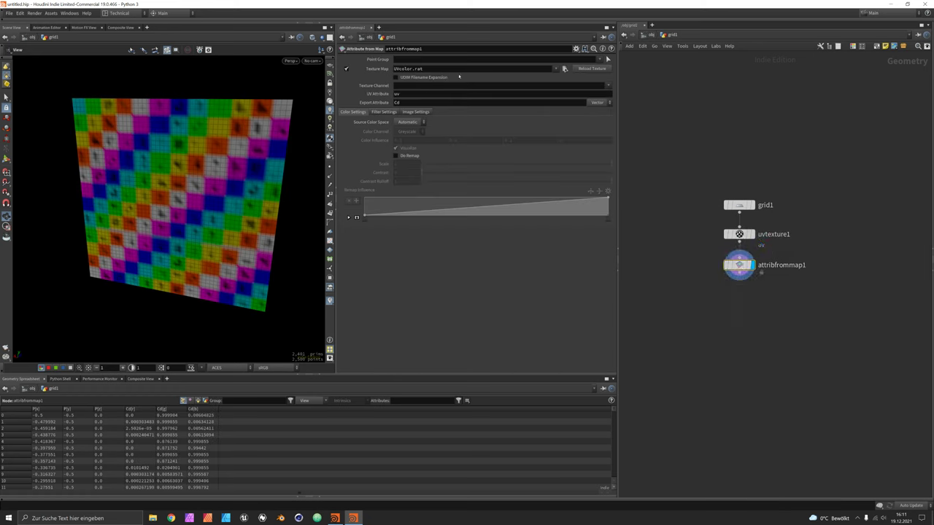
pyautogui.hotkey('alt', 'Tab')
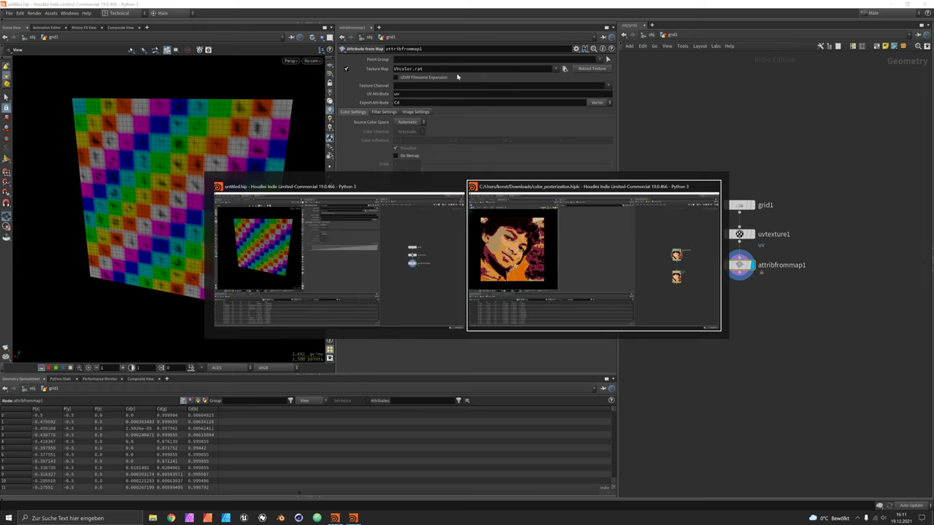
# Copy the source node's photo URL in color_posterization and paste it over attribfrommap1's UVcolor.rat Texture Map.
pyautogui.press('u')
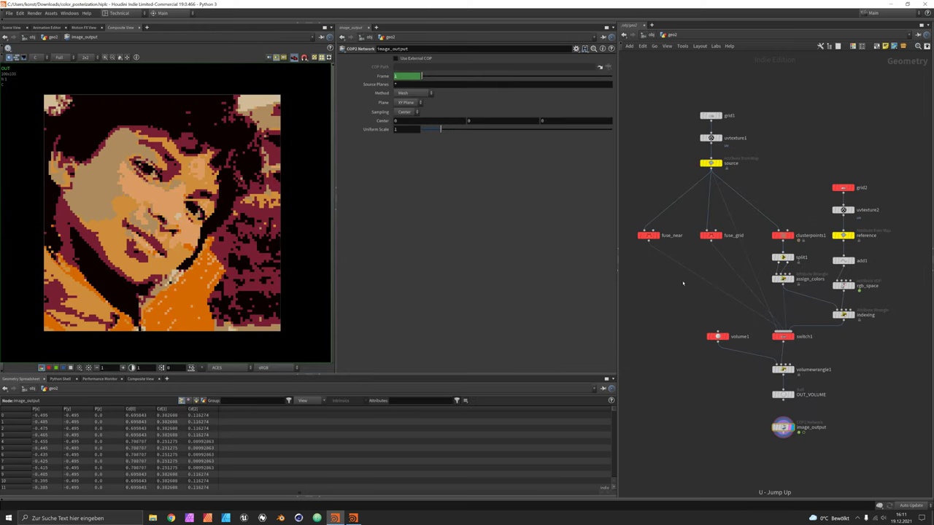
pyautogui.click(711, 163)
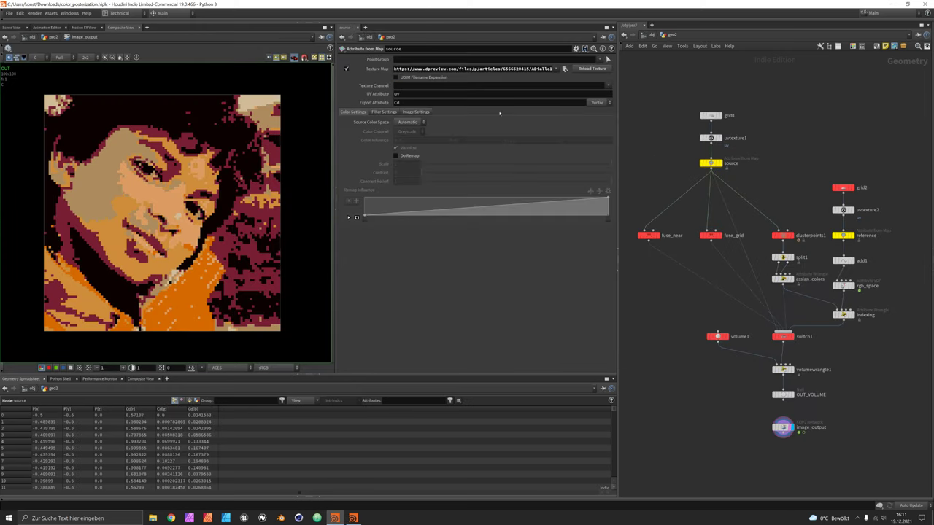
pyautogui.tripleClick(472, 69)
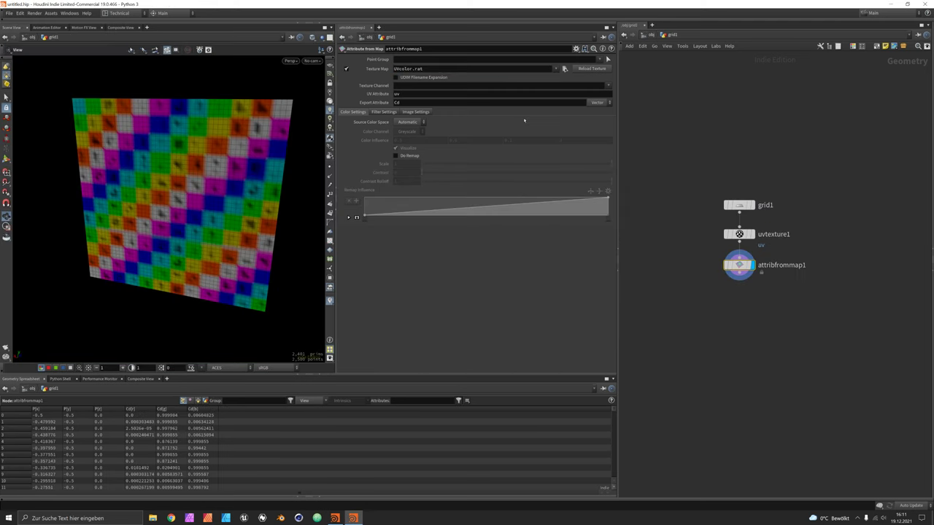
pyautogui.tripleClick(435, 70)
pyautogui.hotkey('ctrl', 'v')
pyautogui.press('Return')
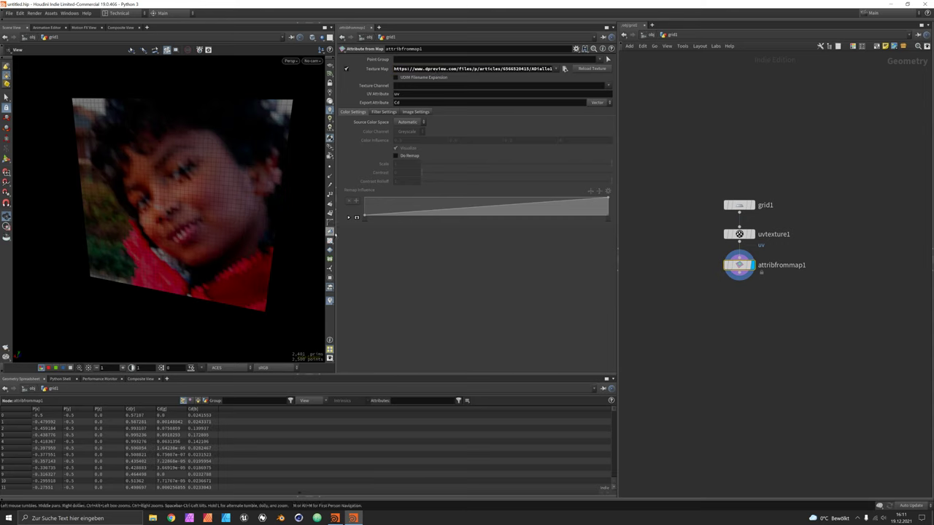
pyautogui.moveTo(213, 232); pyautogui.dragTo(223, 221)
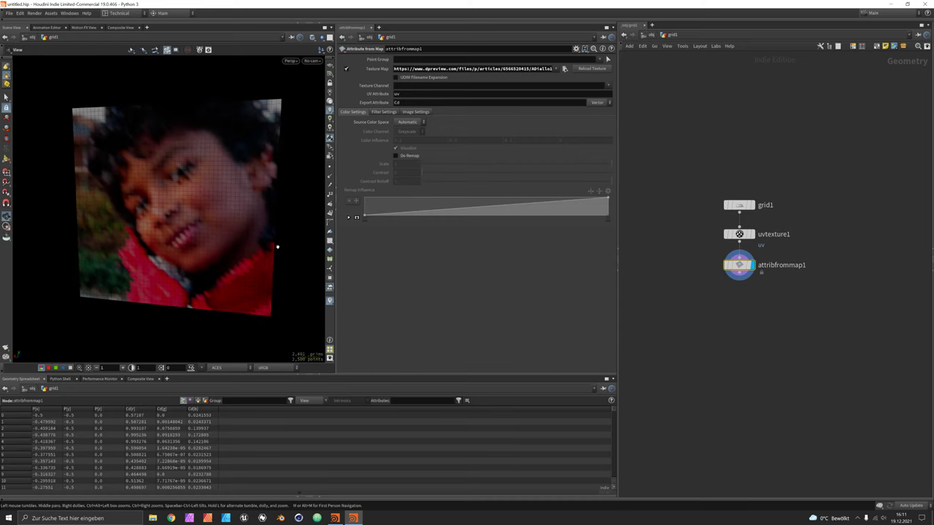
pyautogui.moveTo(263, 250); pyautogui.dragTo(216, 234)
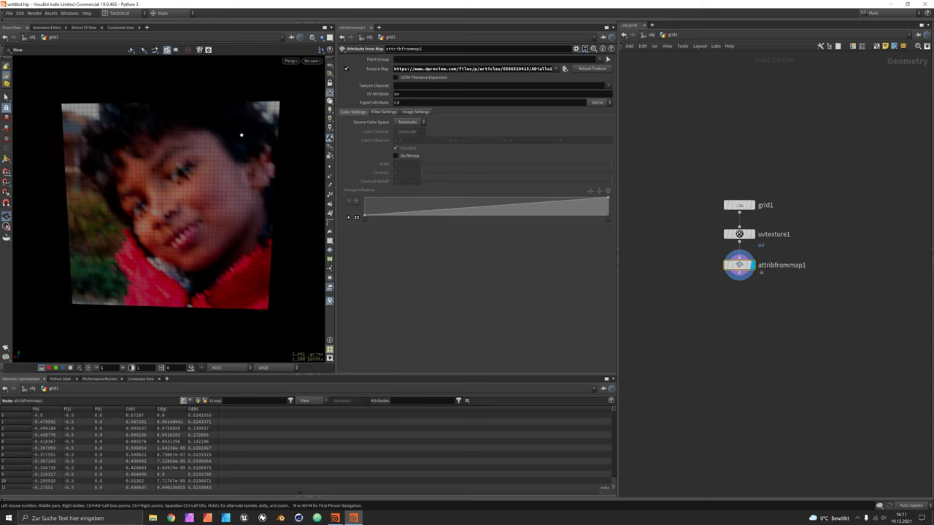
# Switch the viewport to Smooth Shaded and type 100 for grid1's Rows and Columns, then frame the grid.
pyautogui.click(312, 37)
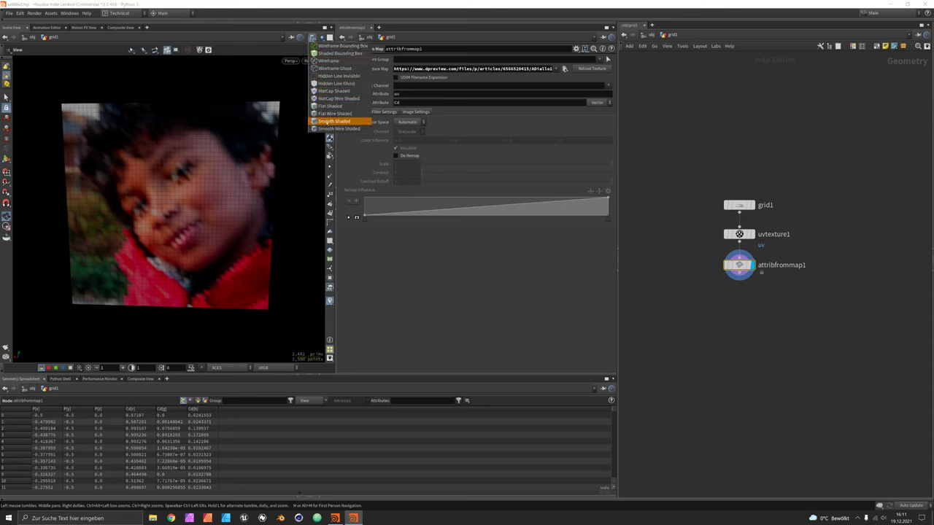
pyautogui.click(325, 120)
pyautogui.click(742, 206)
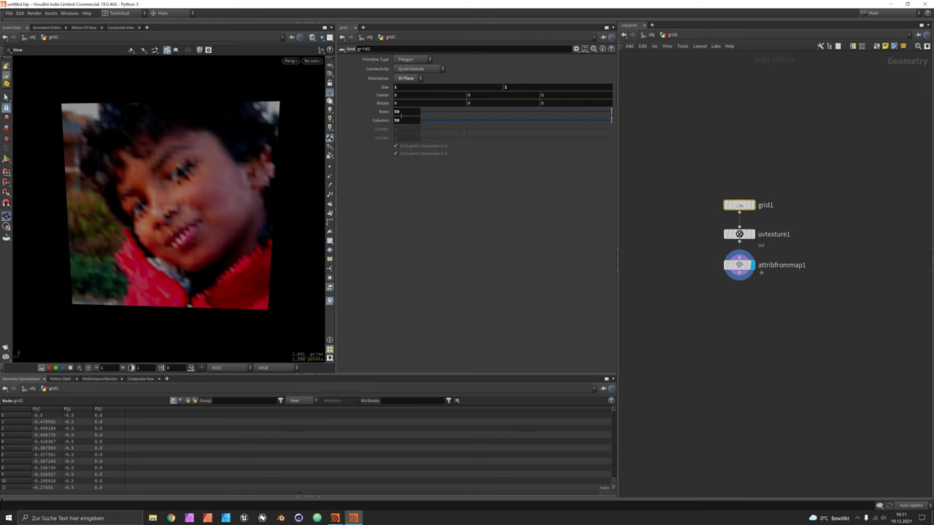
pyautogui.doubleClick(400, 113)
pyautogui.write('100')
pyautogui.press('Tab')
pyautogui.write('100')
pyautogui.press('Return')
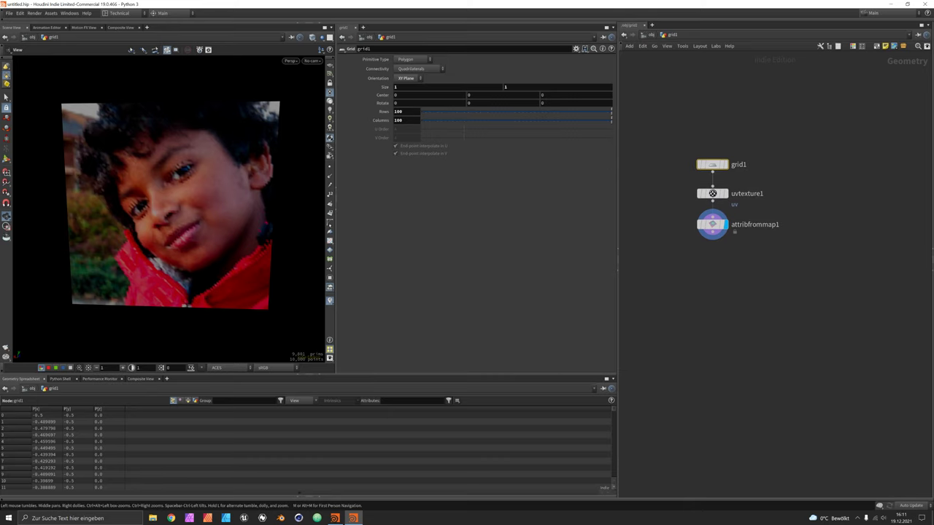
pyautogui.press('h')
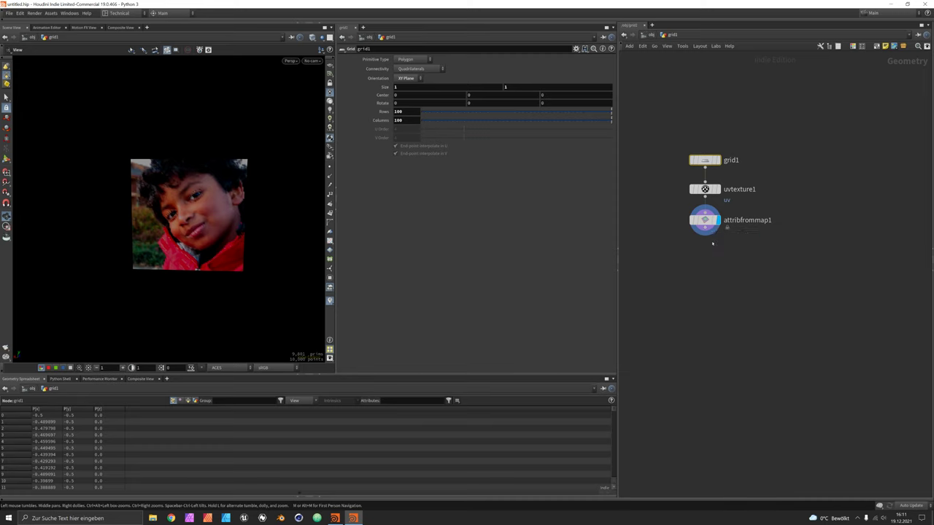
# Add a Fuse node after attribfrommap1 and nudge its Snap Distance up.
pyautogui.press('Tab')
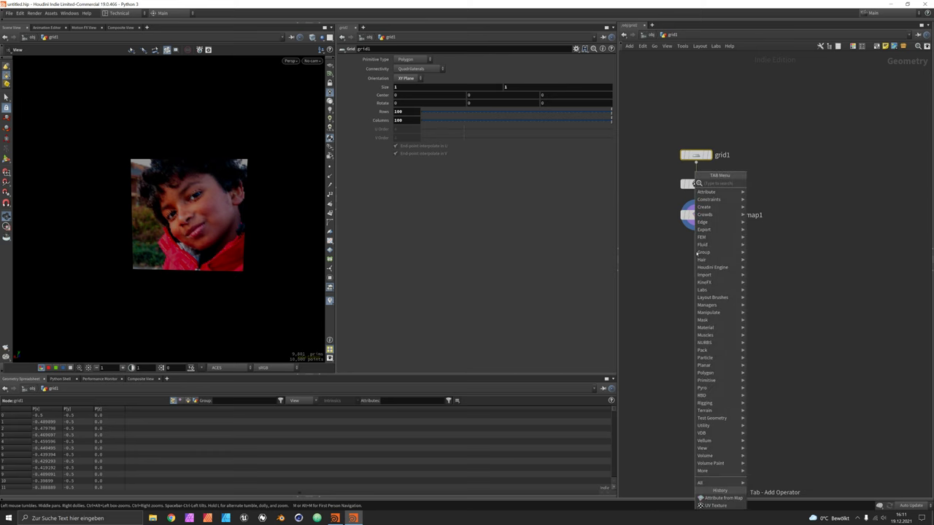
pyautogui.write('fu')
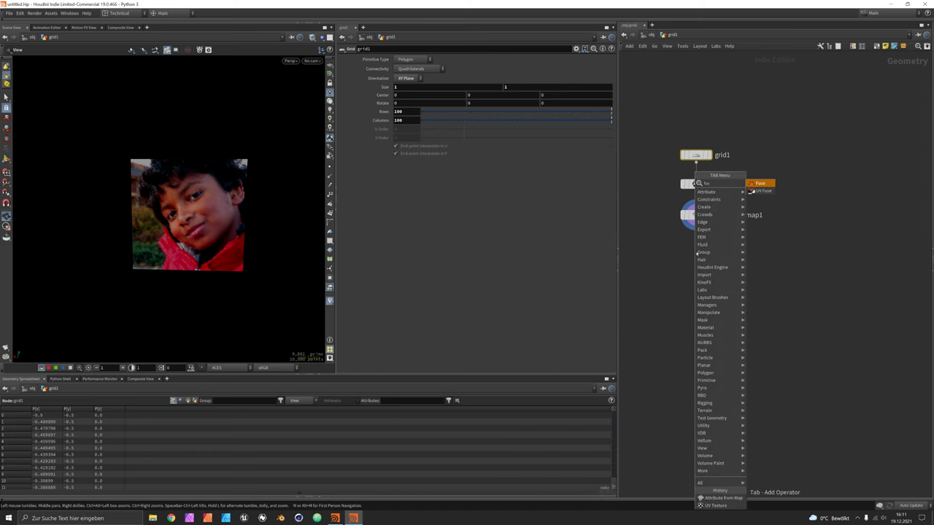
pyautogui.click(696, 253)
pyautogui.moveTo(696, 252); pyautogui.dragTo(696, 250)
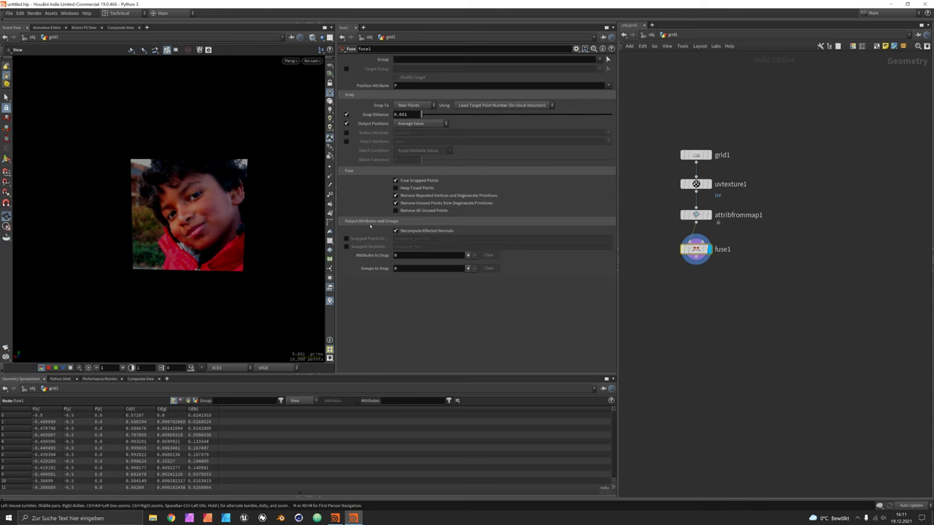
pyautogui.moveTo(421, 114); pyautogui.dragTo(499, 115)
# Set fuse1 to fuse by the Cd attribute and adjust its Snap Distance to 0.049575.
pyautogui.click(313, 37)
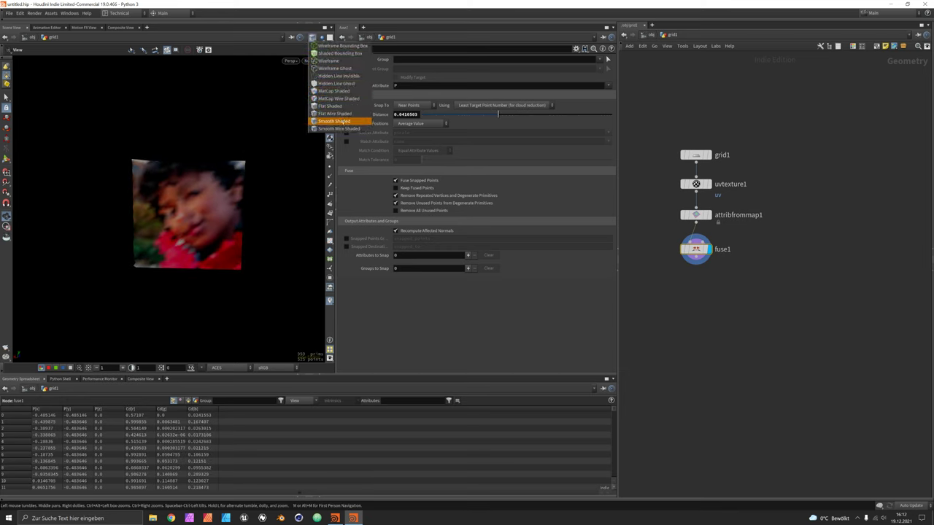
pyautogui.click(344, 122)
pyautogui.moveTo(500, 114); pyautogui.dragTo(522, 116)
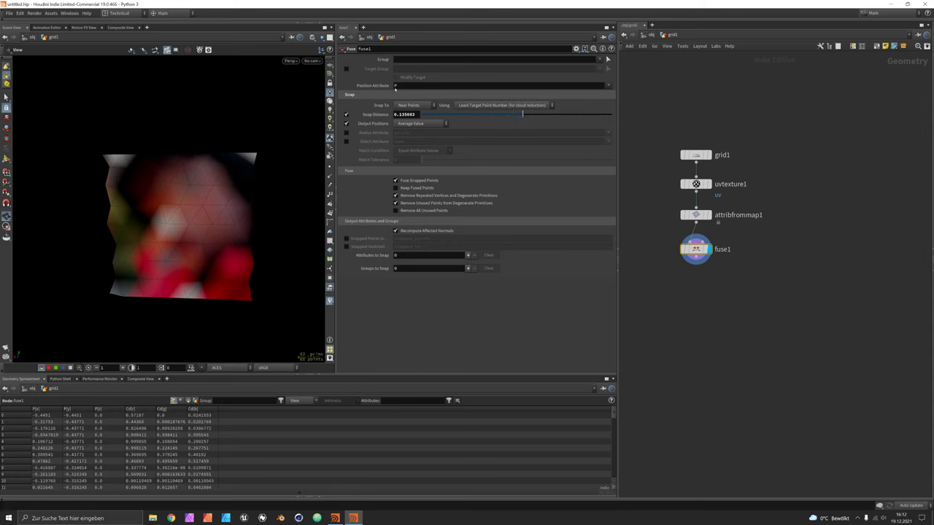
pyautogui.click(408, 86)
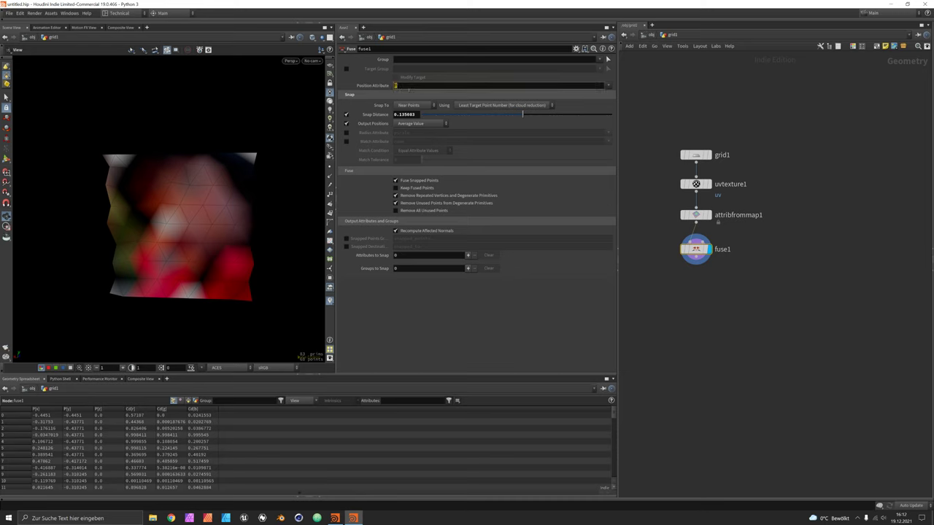
pyautogui.press('Return')
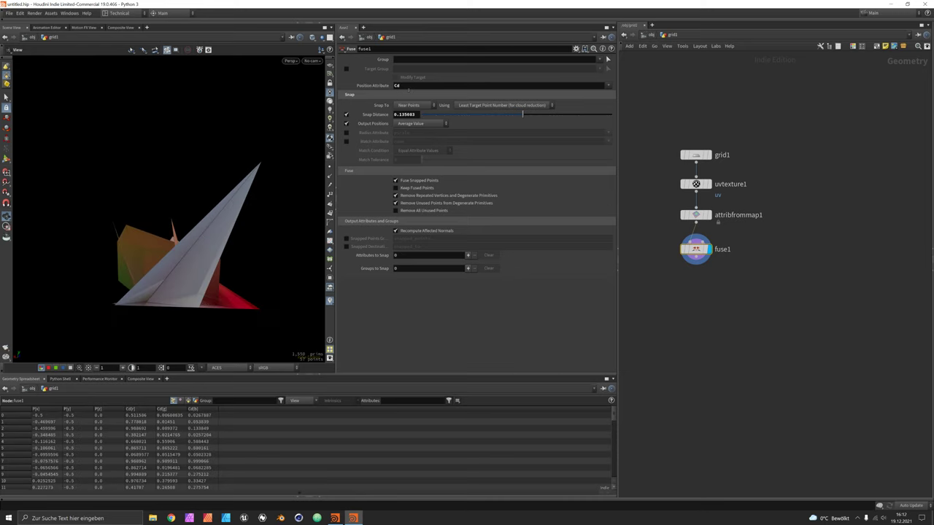
pyautogui.moveTo(523, 114); pyautogui.dragTo(502, 115)
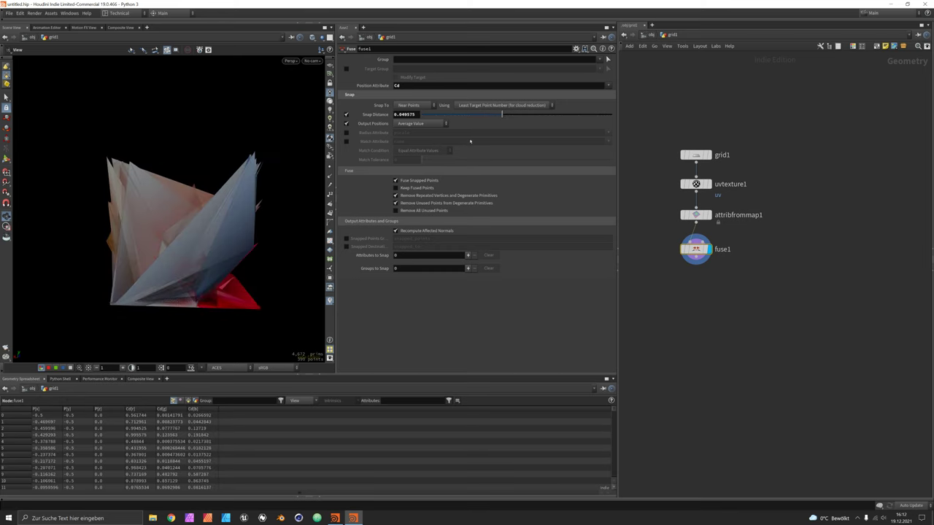
# Stop fusing snapped points, raise the snap distance to about 0.246, and change viewport shading.
pyautogui.click(412, 182)
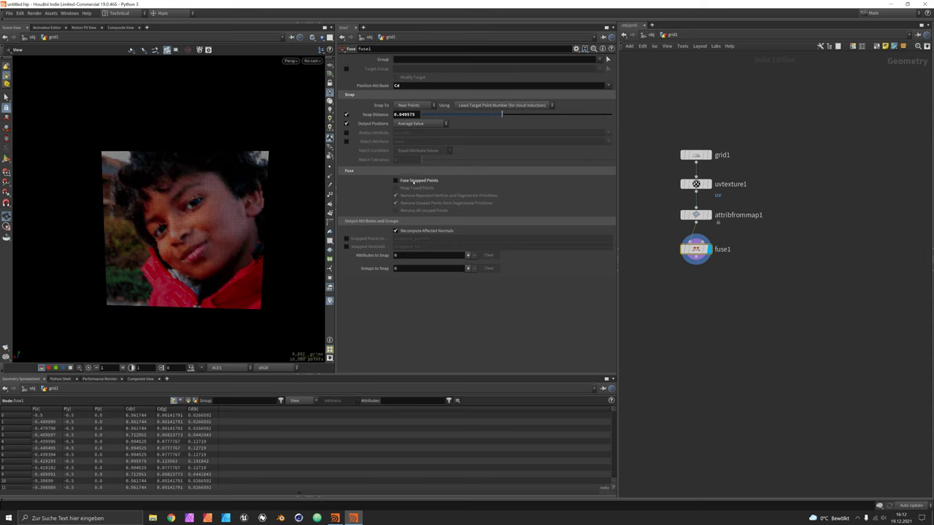
pyautogui.moveTo(502, 115); pyautogui.dragTo(522, 115)
pyautogui.click(321, 37)
pyautogui.click(369, 116)
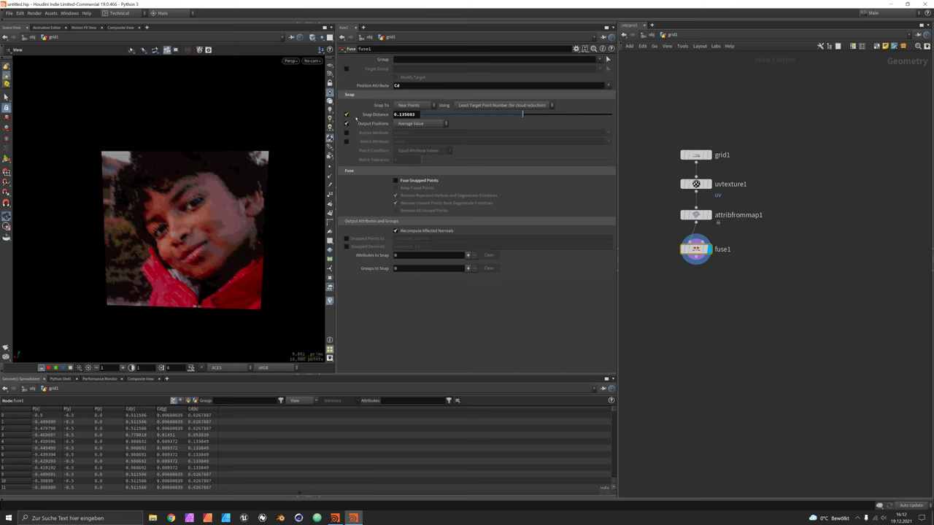
pyautogui.moveTo(522, 115); pyautogui.dragTo(539, 120)
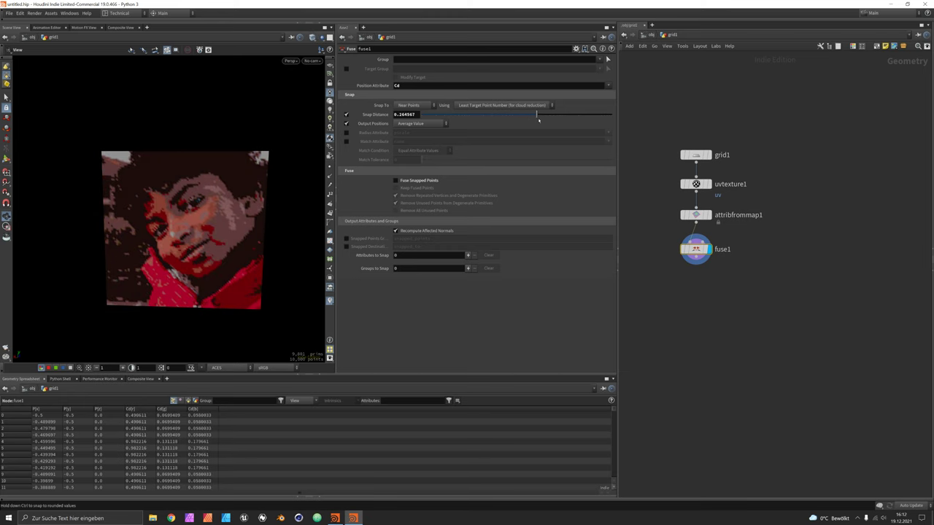
# Try Median output positions, revert to Average Value, and set snap distance to 0.277346.
pyautogui.click(421, 124)
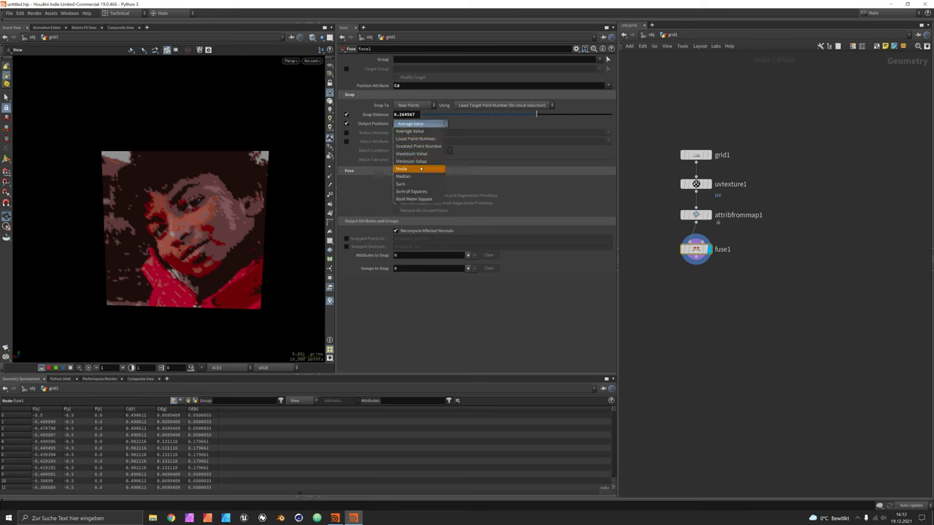
pyautogui.click(423, 176)
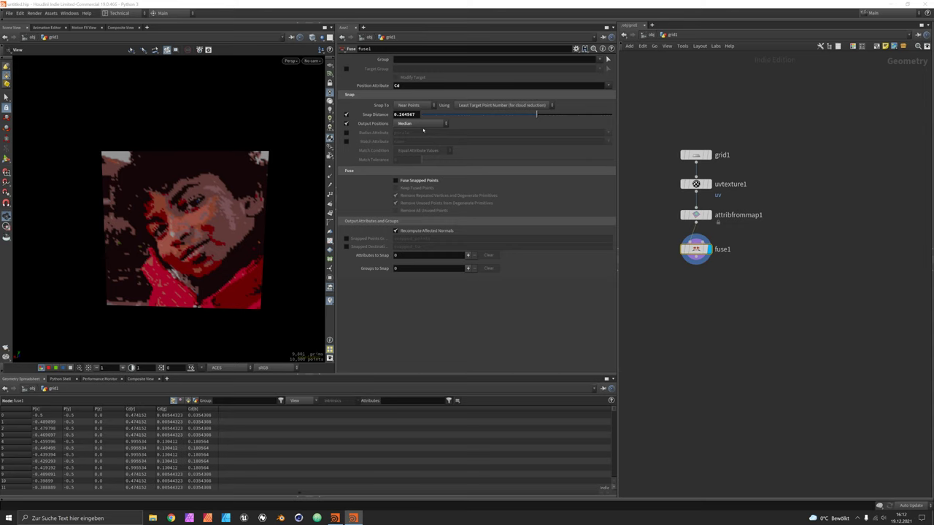
pyautogui.click(429, 124)
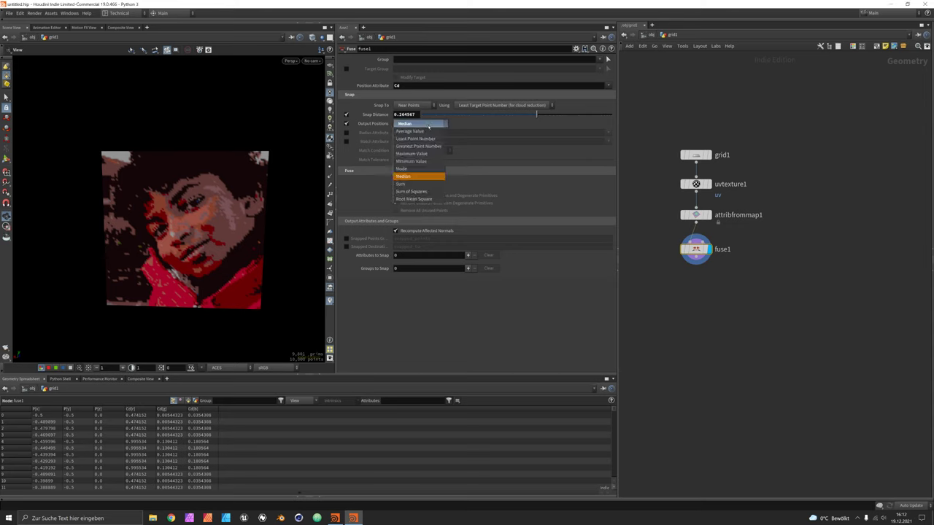
pyautogui.click(421, 123)
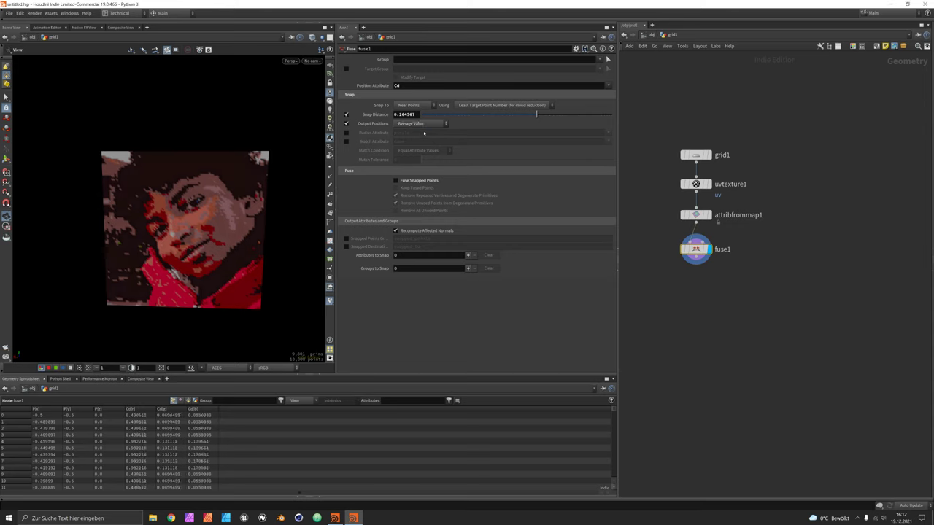
pyautogui.moveTo(537, 114); pyautogui.dragTo(540, 115)
pyautogui.moveTo(721, 348); pyautogui.dragTo(795, 330, button='middle')
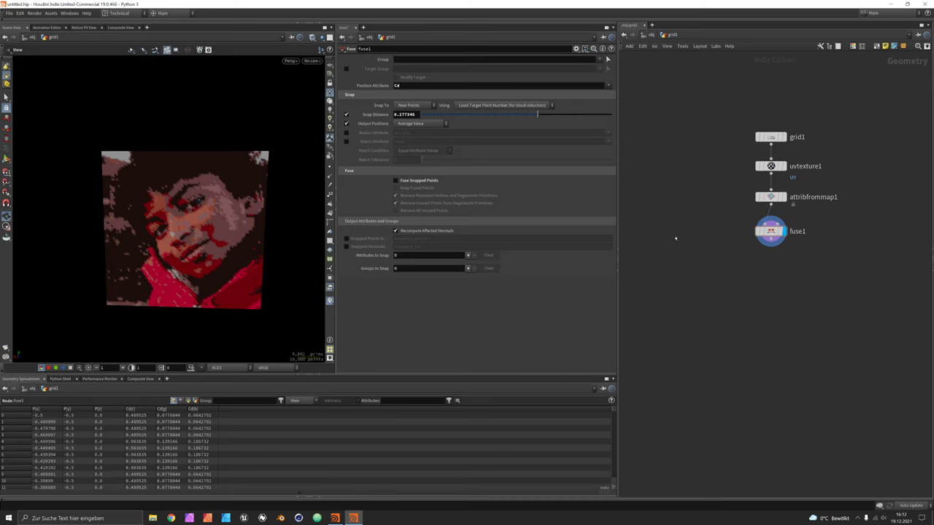
# Add a Volume node, display it in the viewport, and set its initial value to 1.
pyautogui.press('Tab')
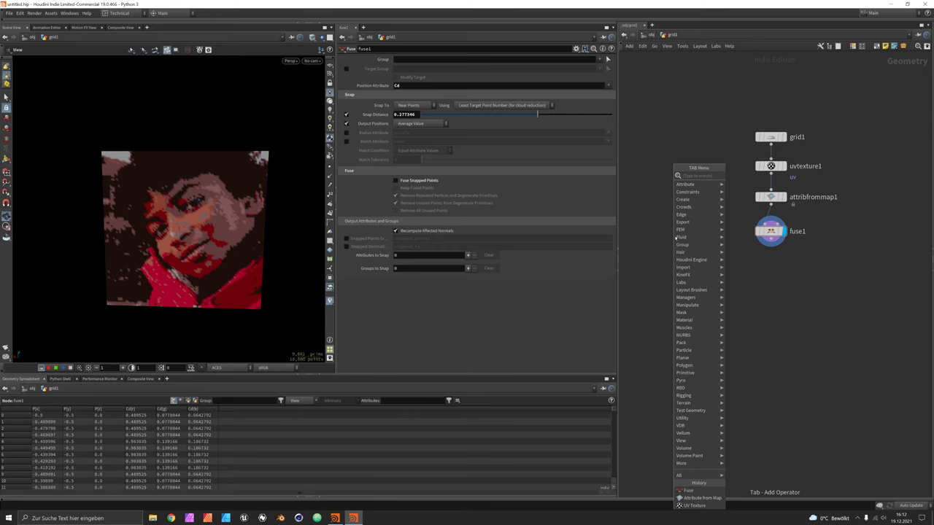
pyautogui.write('volume')
pyautogui.press('Return')
pyautogui.click(675, 236)
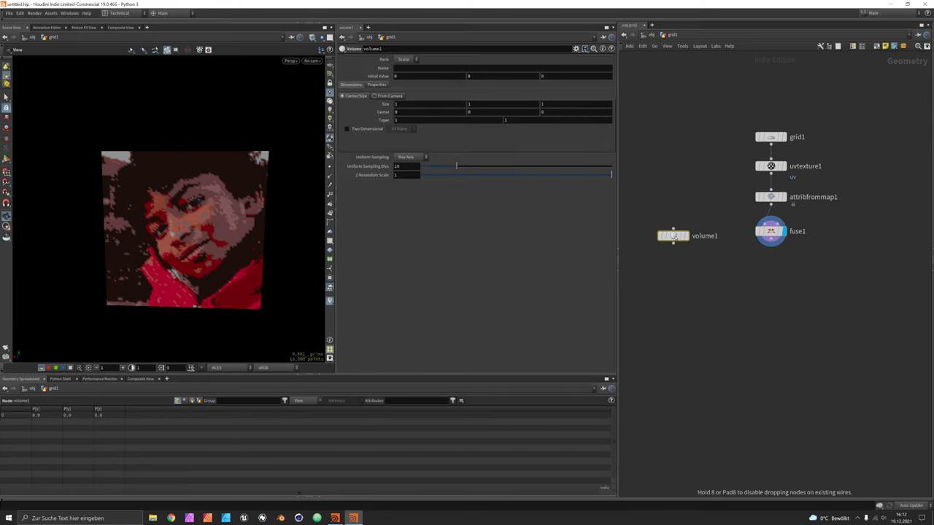
pyautogui.click(685, 236)
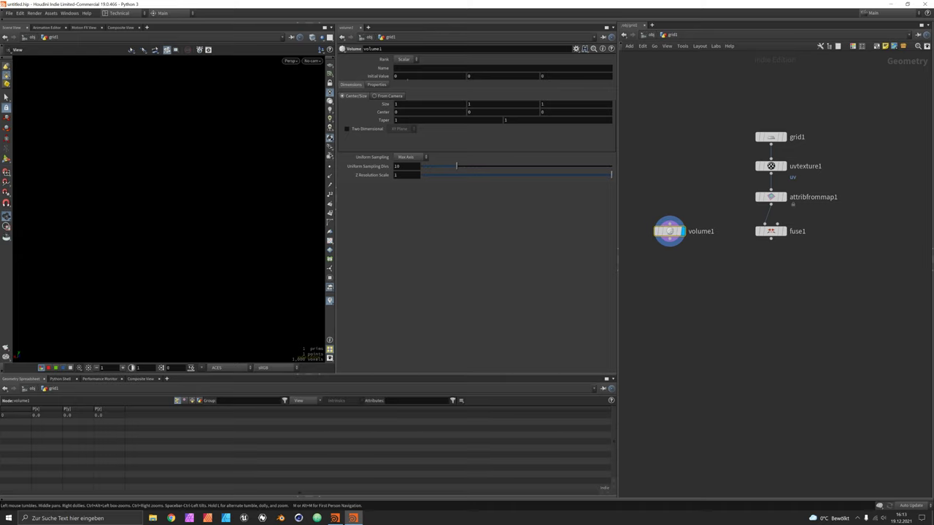
pyautogui.click(405, 77)
pyautogui.write('1')
pyautogui.press('Return')
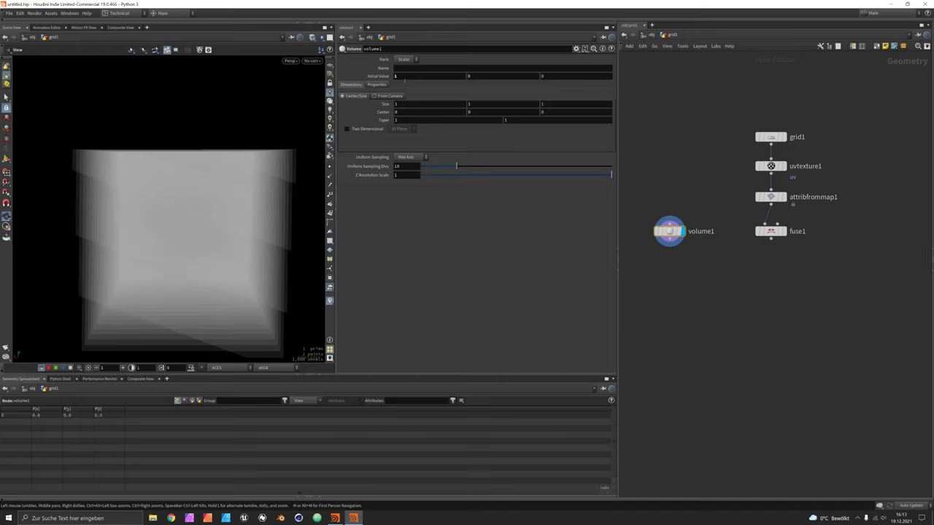
pyautogui.moveTo(251, 173); pyautogui.dragTo(214, 253)
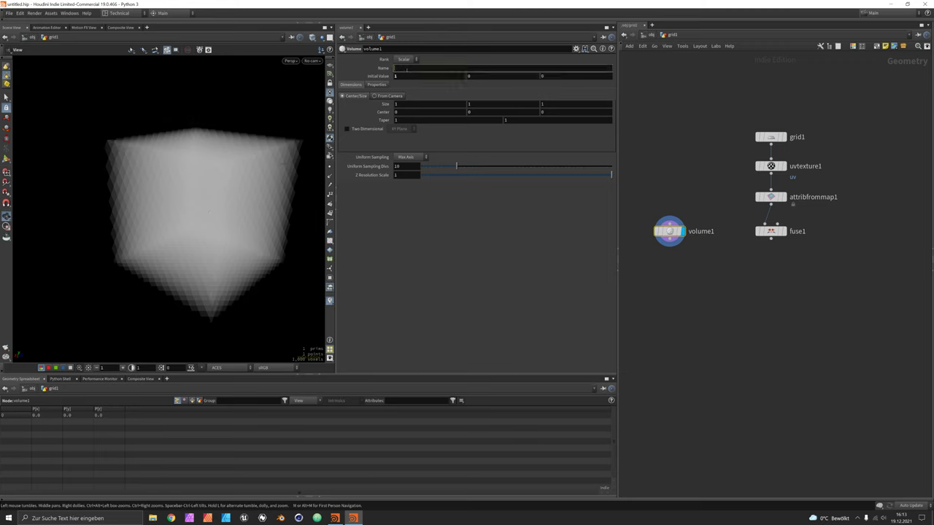
# Name the volume C and make it a two-dimensional vector volume, then edit its sampling divisions.
pyautogui.click(407, 69)
pyautogui.write('C')
pyautogui.press('Return')
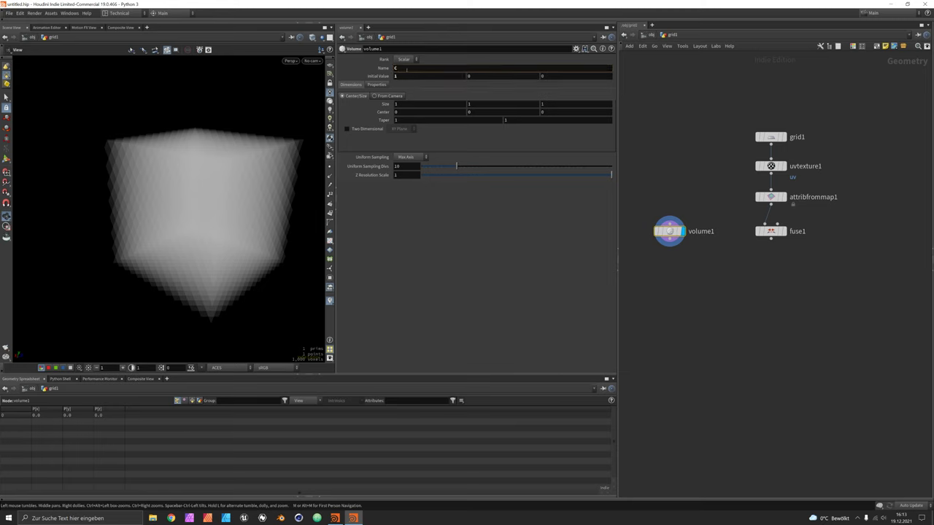
pyautogui.click(406, 59)
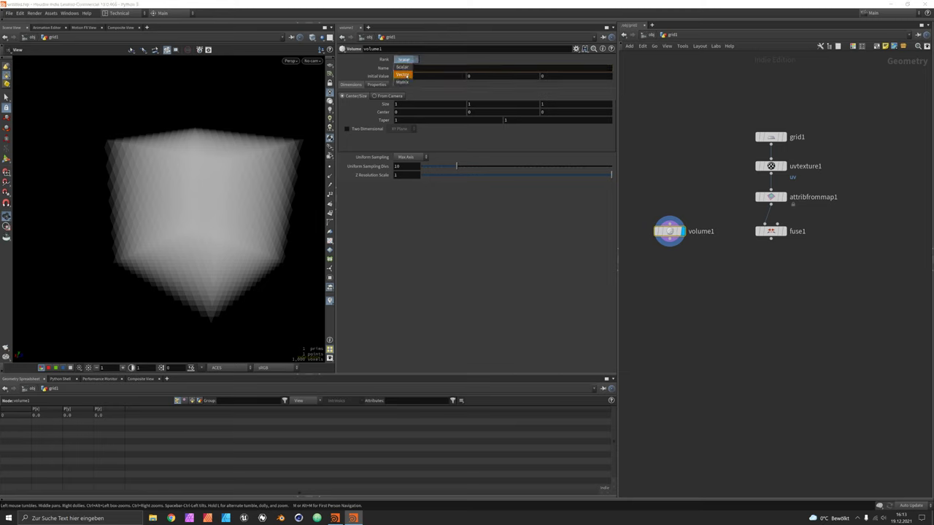
pyautogui.click(407, 69)
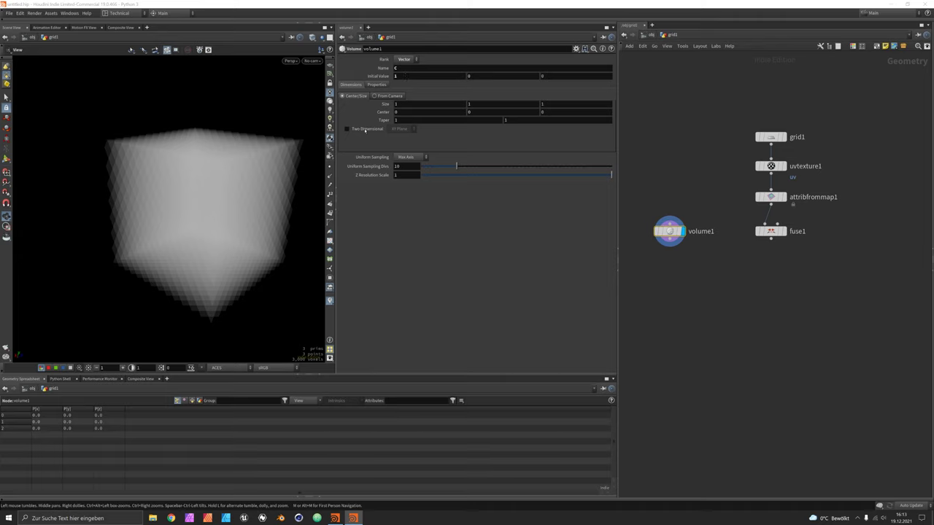
pyautogui.click(348, 129)
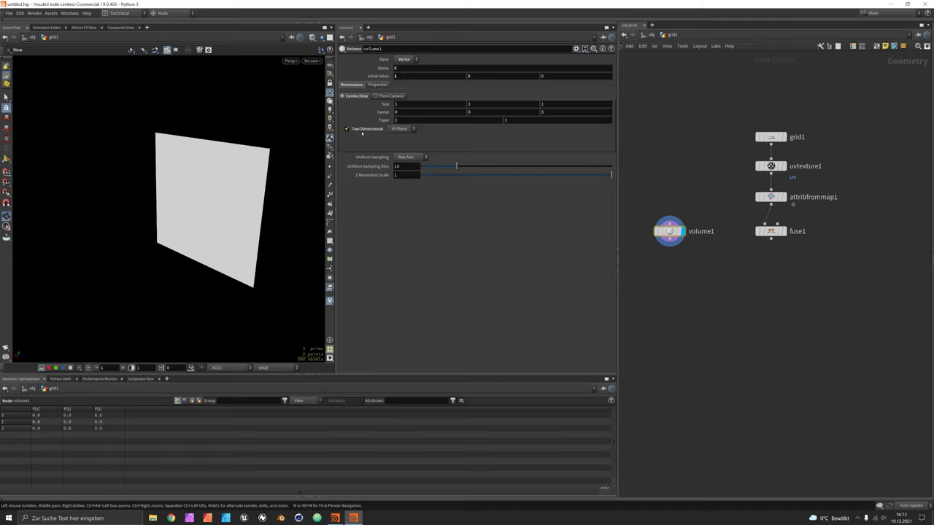
pyautogui.moveTo(223, 211); pyautogui.dragTo(231, 167)
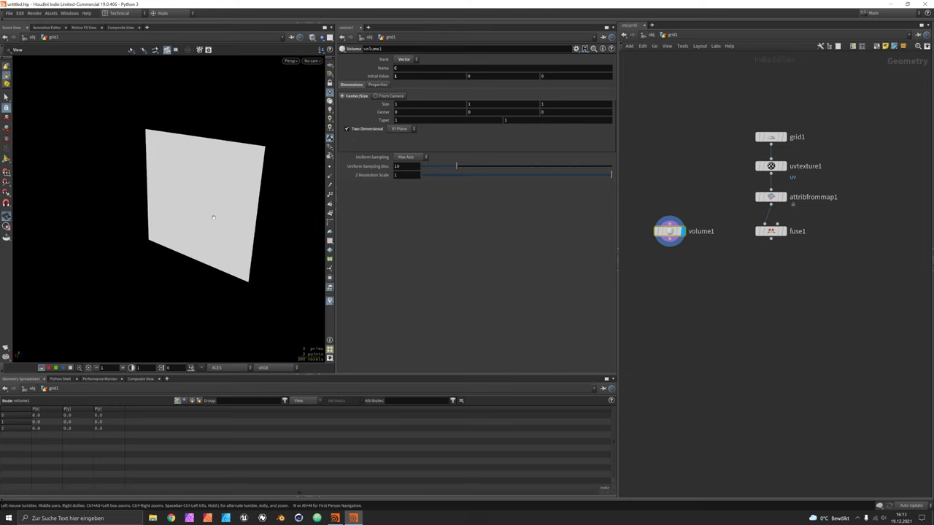
pyautogui.moveTo(213, 216); pyautogui.dragTo(221, 223)
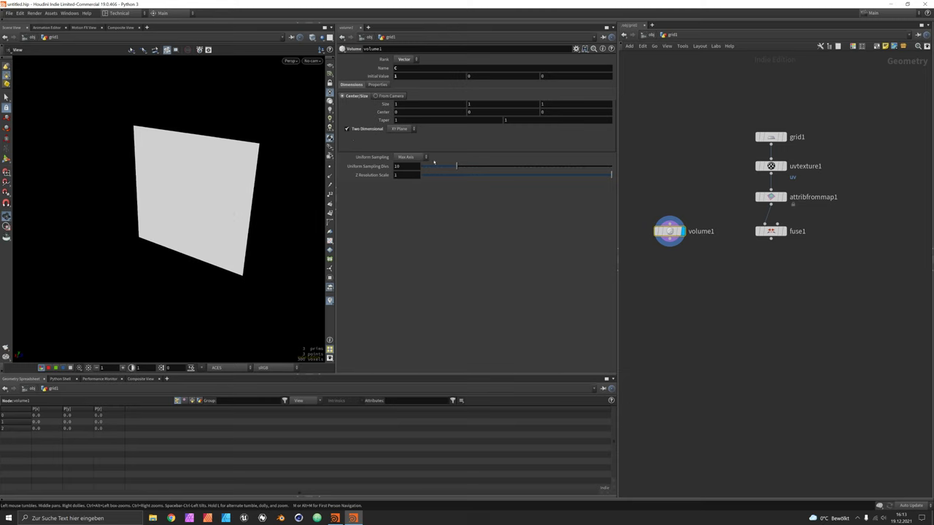
pyautogui.click(410, 170)
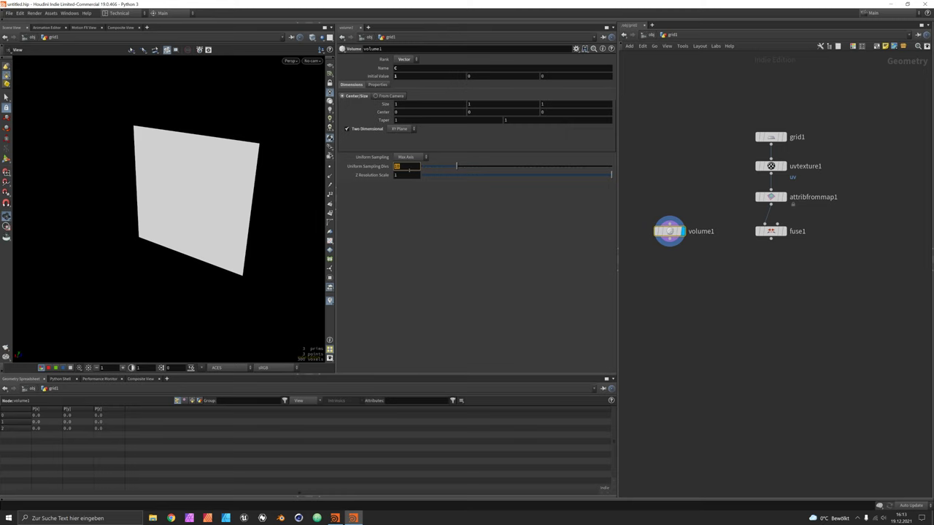
# Set Uniform Sampling Divs to 100 and copy that parameter.
pyautogui.write('100')
pyautogui.rightClick(379, 168)
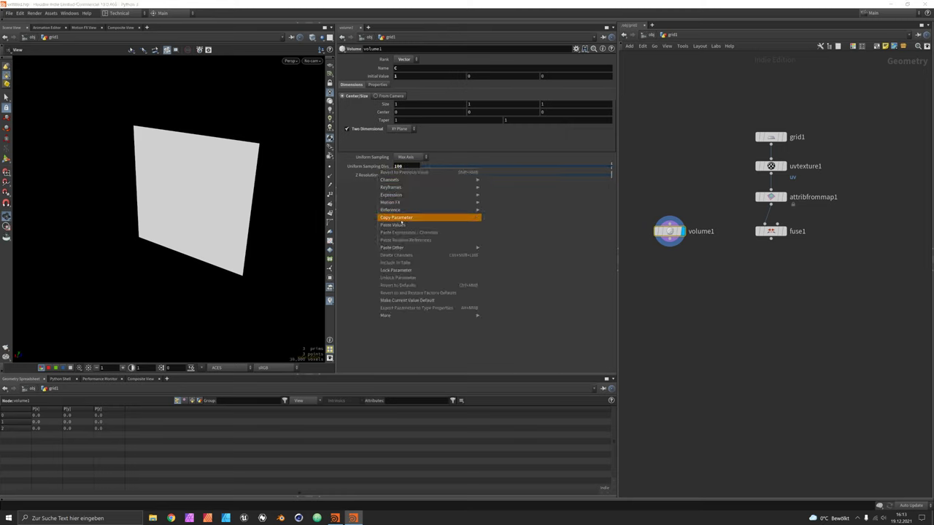
pyautogui.click(400, 217)
# Paste relative references into grid1's Rows and Columns, then display volume1 again.
pyautogui.click(772, 137)
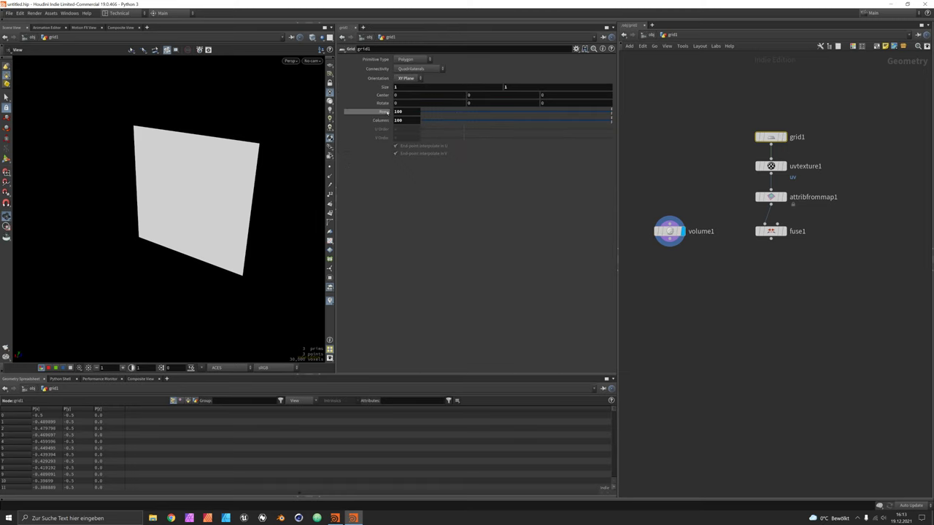
pyautogui.rightClick(381, 112)
pyautogui.click(430, 183)
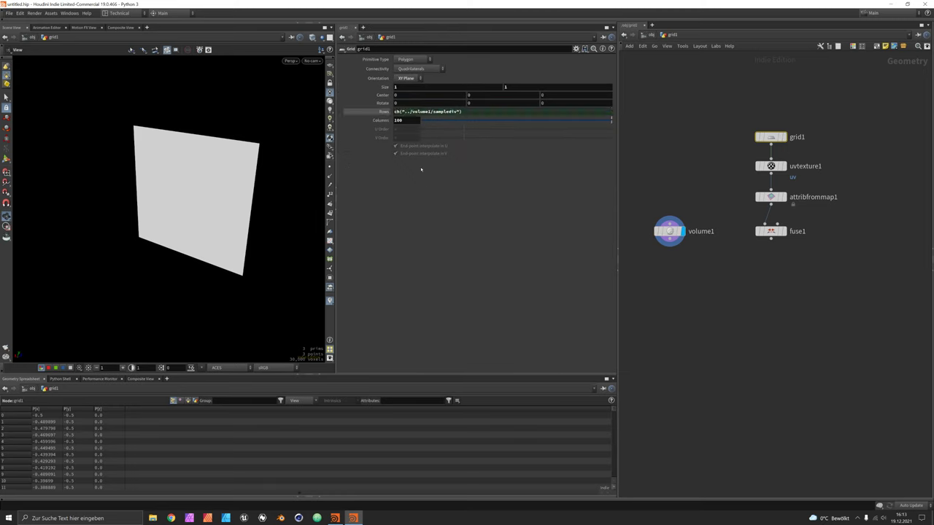
pyautogui.rightClick(381, 120)
pyautogui.click(430, 195)
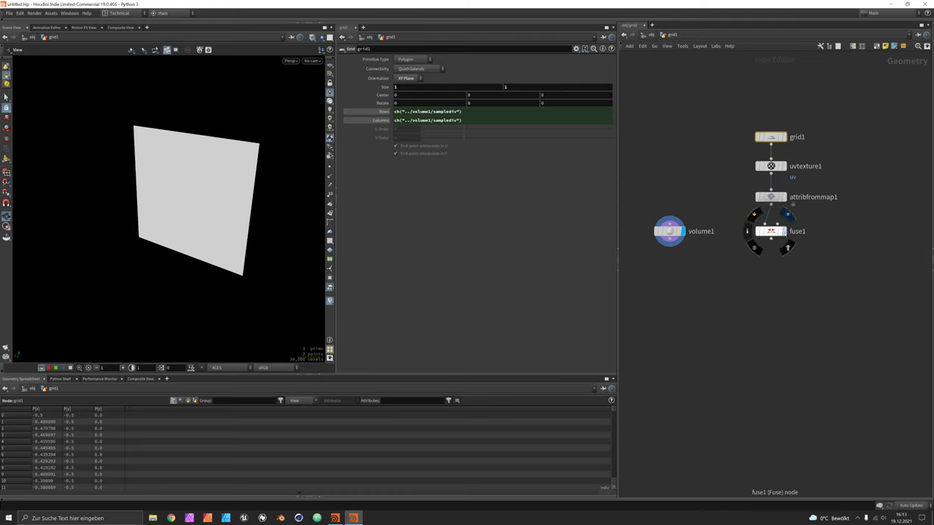
pyautogui.click(788, 214)
pyautogui.click(686, 214)
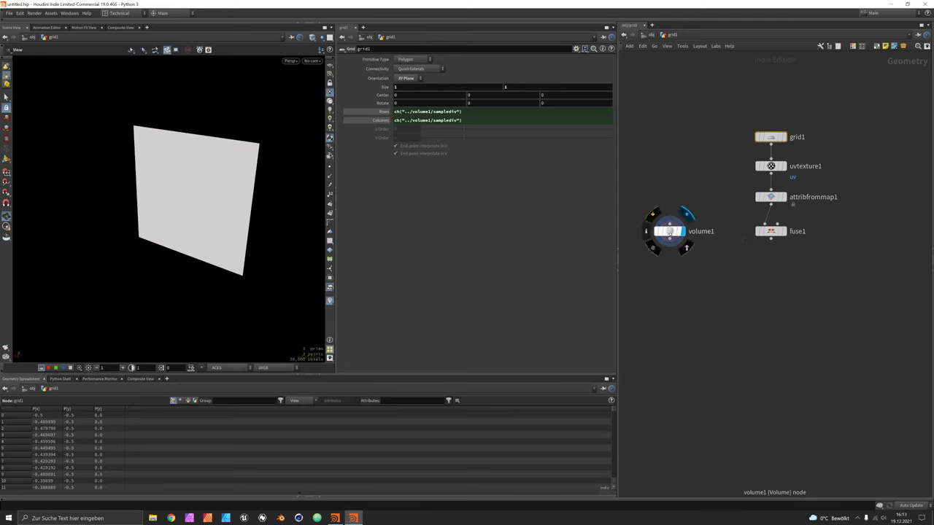
pyautogui.click(670, 231)
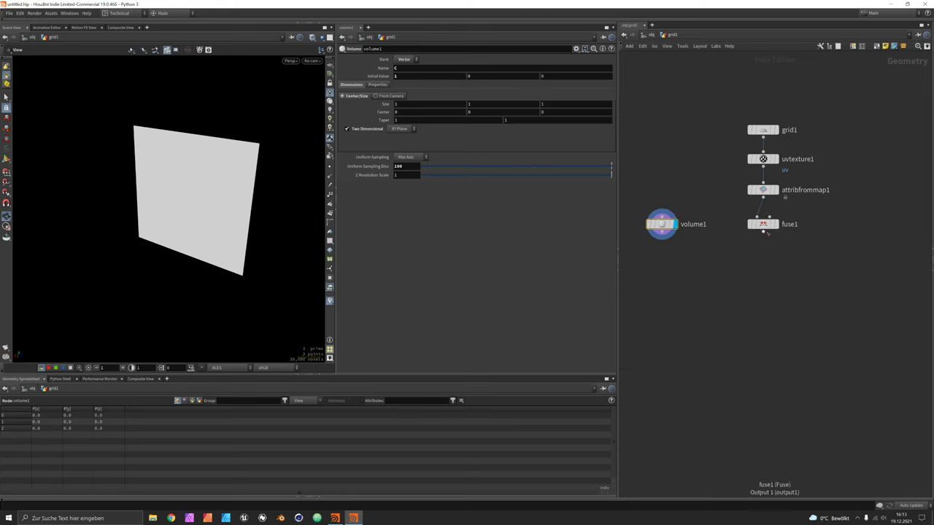
# Inspect the fused image grid and the volume in the viewport.
pyautogui.click(780, 215)
pyautogui.click(763, 224)
pyautogui.moveTo(281, 229); pyautogui.dragTo(215, 194)
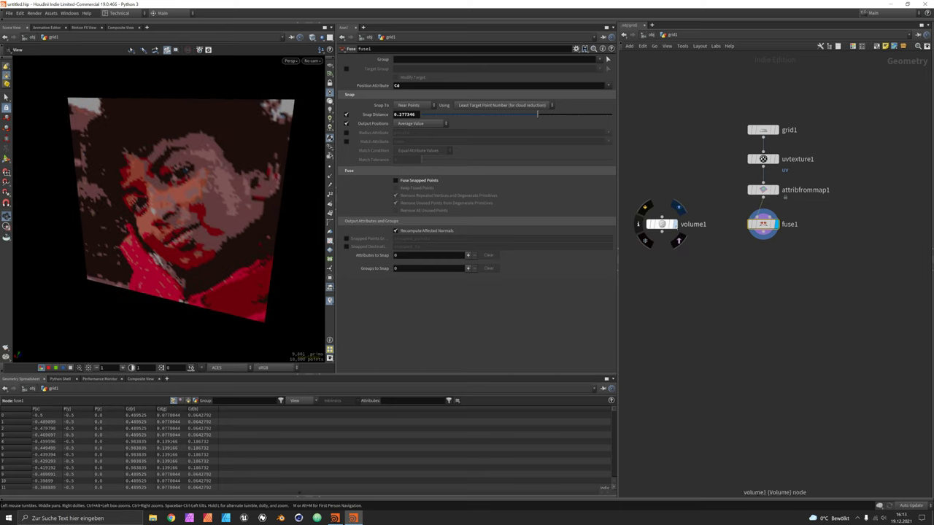
pyautogui.click(675, 221)
pyautogui.click(661, 225)
# Add a Volume Wrangle after volume1 and wire fuse1 into its second input.
pyautogui.click(661, 235)
pyautogui.press('Tab')
pyautogui.write('volw')
pyautogui.press('Return')
pyautogui.click(688, 271)
pyautogui.moveTo(687, 270); pyautogui.dragTo(721, 274)
pyautogui.moveTo(763, 231); pyautogui.dragTo(708, 271)
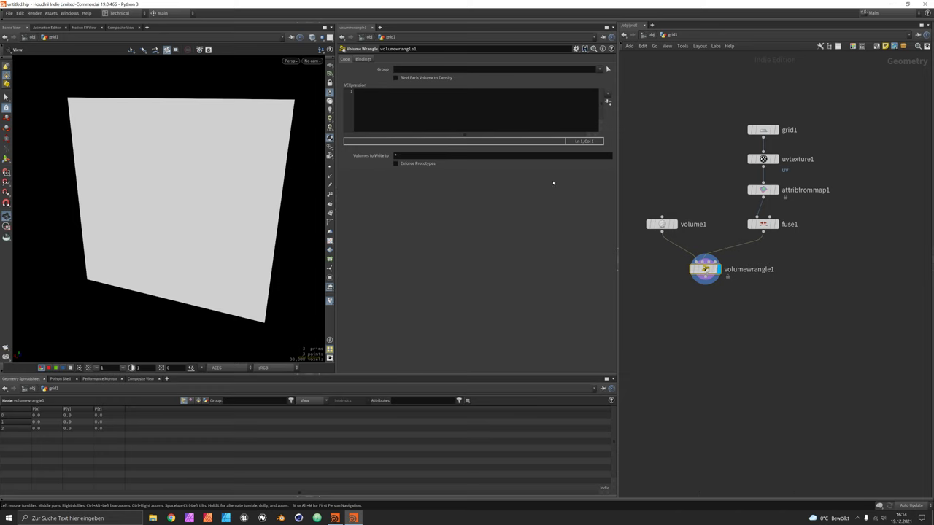
# Check the fused image, then display the wrangle's result.
pyautogui.click(454, 112)
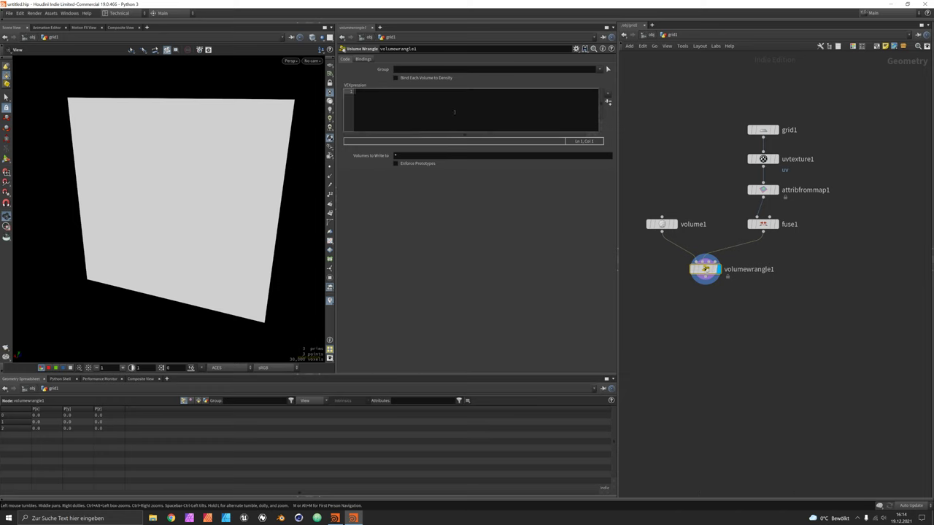
pyautogui.click(775, 224)
pyautogui.click(763, 224)
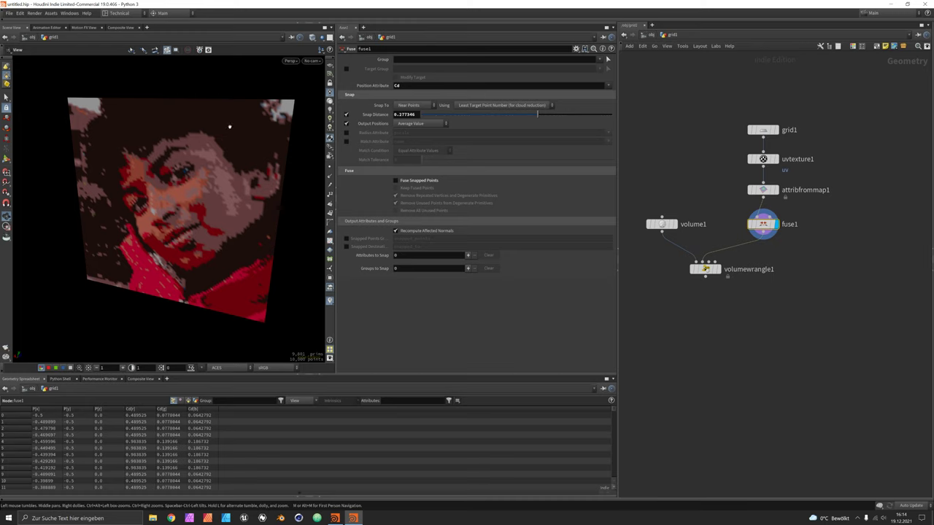
pyautogui.click(718, 270)
# Write the VEX line int index = i@iy * i@resx + i@ix; and start a new line.
pyautogui.click(704, 270)
pyautogui.click(407, 102)
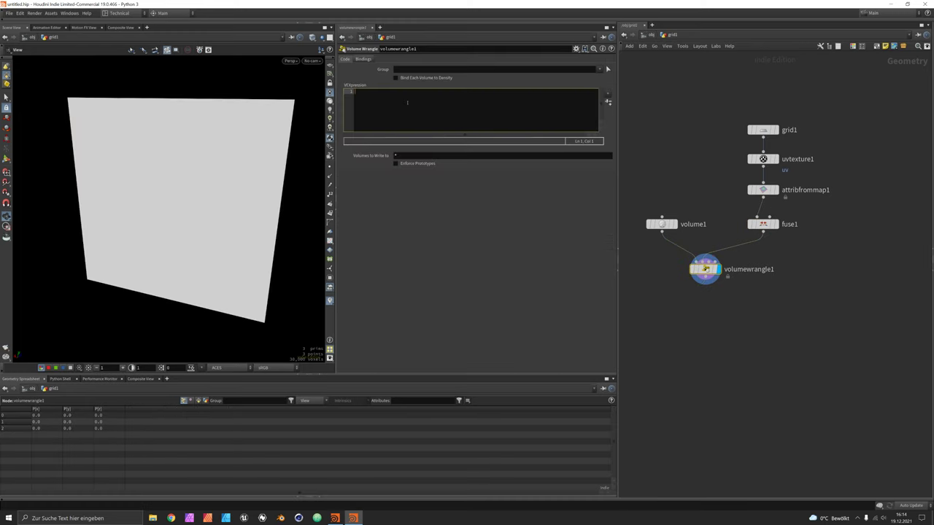
pyautogui.write('int index =')
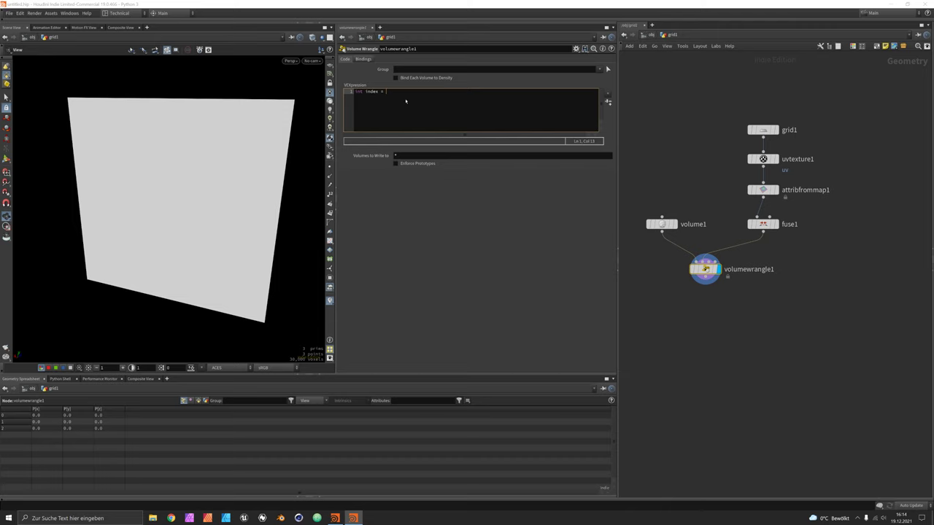
pyautogui.write('i')
pyautogui.press('BackSpace')
pyautogui.write('i@ix')
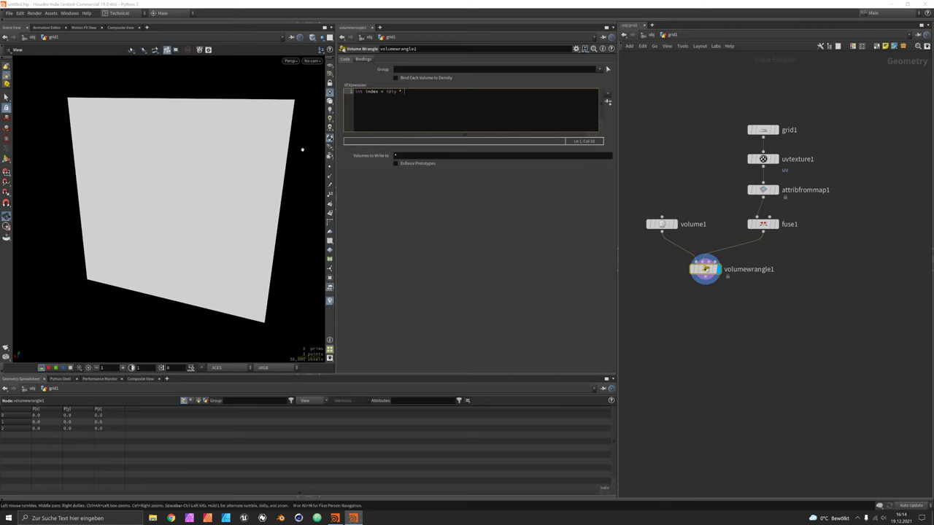
pyautogui.write('* i')
pyautogui.write('x')
pyautogui.write('@xres + i@ix;')
pyautogui.doubleClick(413, 92)
pyautogui.press('Right')
pyautogui.write('x')
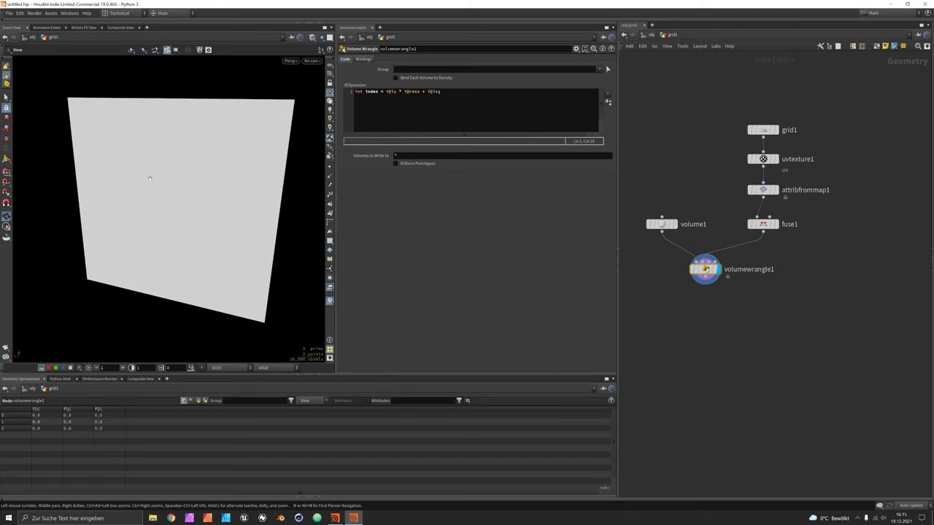
pyautogui.click(463, 100)
pyautogui.press('Return')
# Add v@C = point(1, 'Cd', index); and arrange the wrangle under fuse1 with volume1 nudged right.
pyautogui.write('v@')
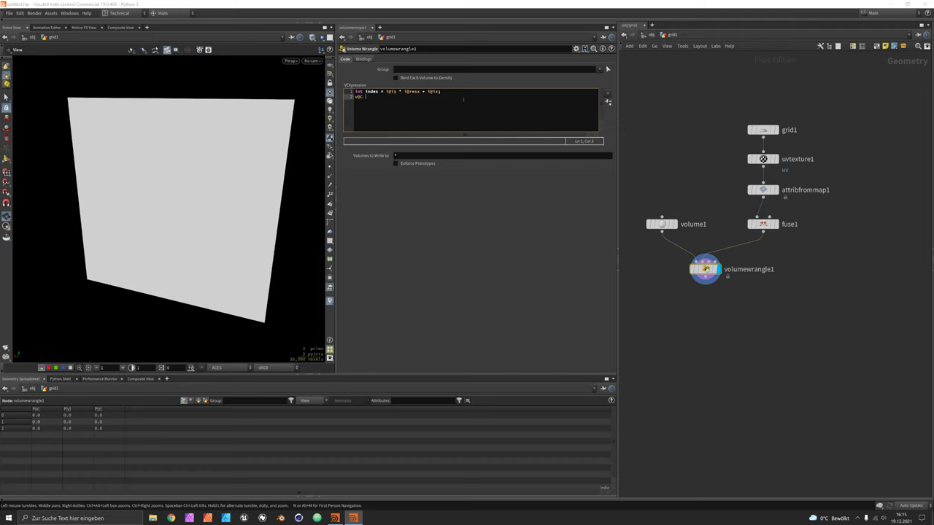
pyautogui.write('C = poin')
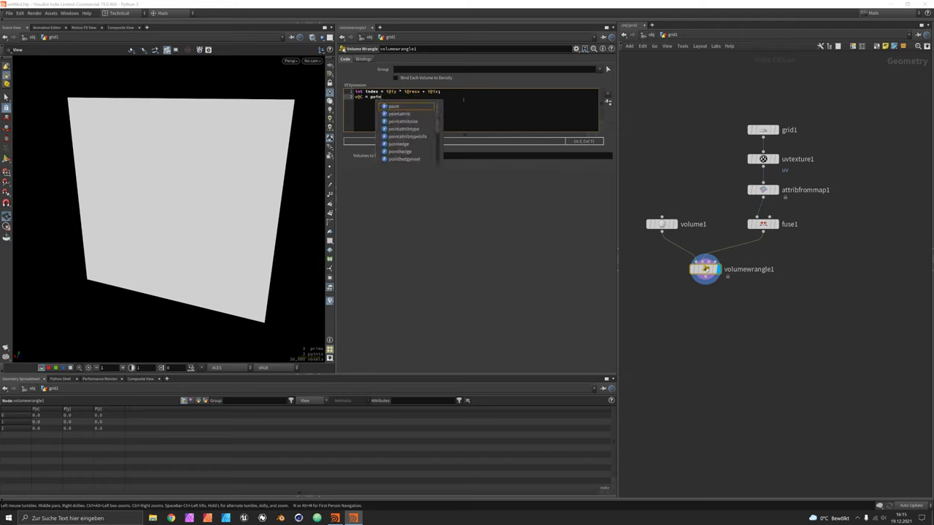
pyautogui.write("t(1, 'Cd")
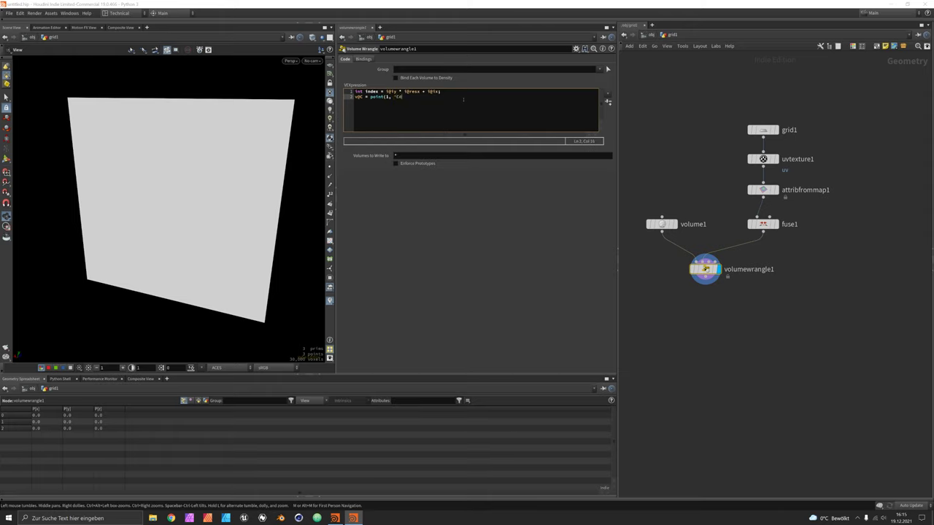
pyautogui.write("', index);")
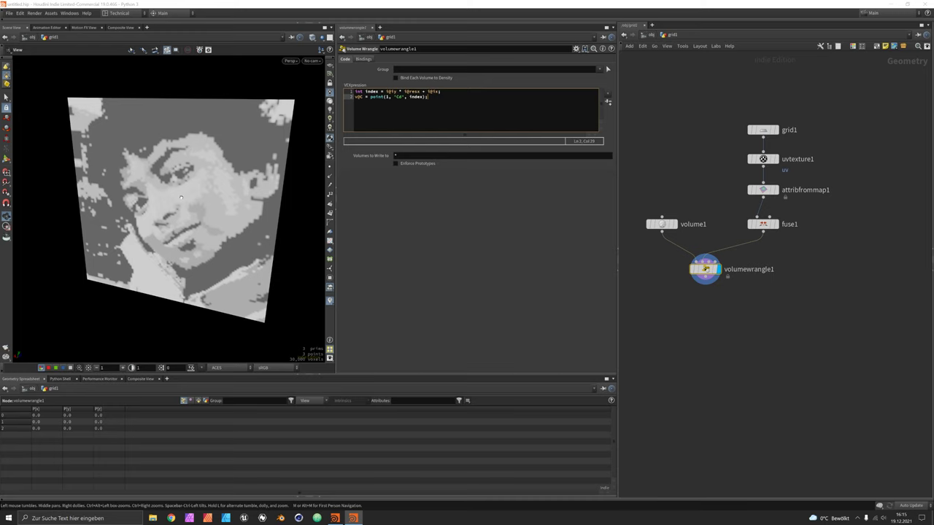
pyautogui.moveTo(728, 269); pyautogui.dragTo(763, 264)
pyautogui.moveTo(779, 318); pyautogui.dragTo(759, 316, button='middle')
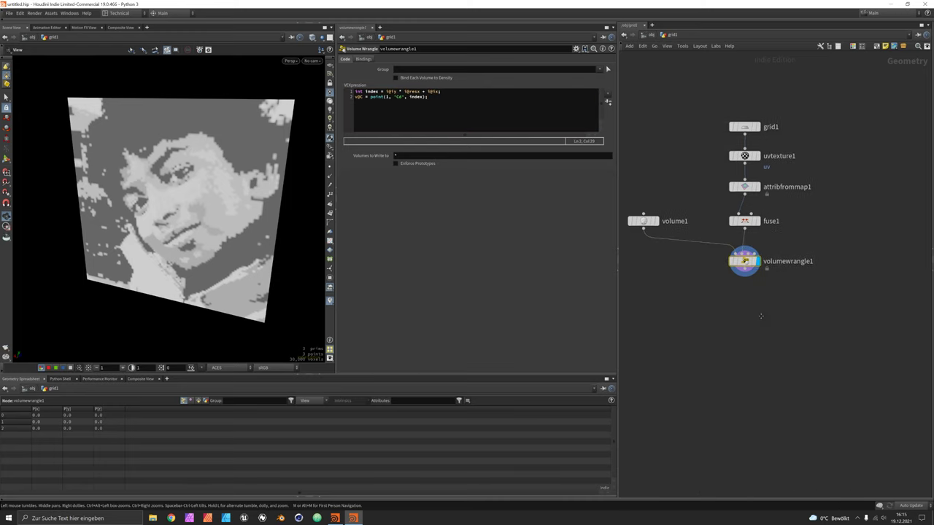
pyautogui.moveTo(629, 217); pyautogui.dragTo(640, 218)
pyautogui.moveTo(773, 300); pyautogui.dragTo(761, 294, button='middle')
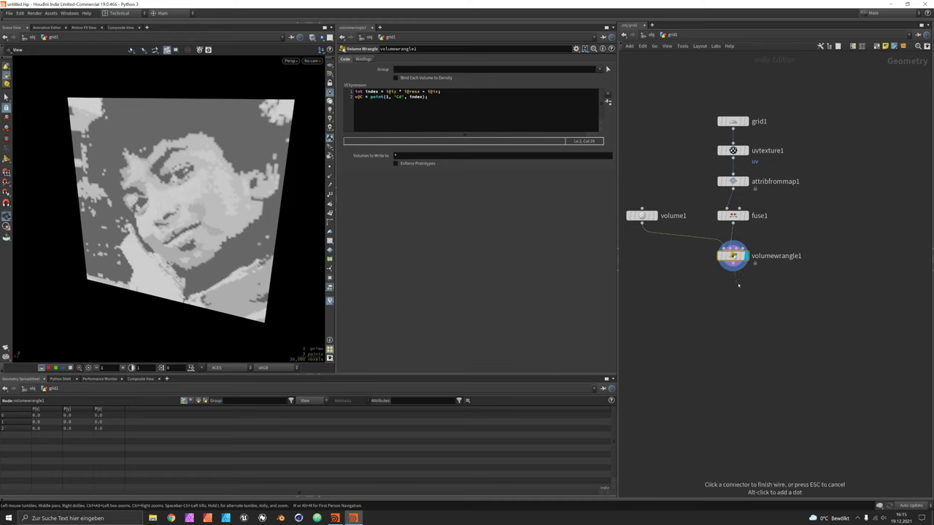
# Add a Null named OUT_VOLUME after the wrangle and move both nodes beneath volume1.
pyautogui.press('Tab')
pyautogui.write('null')
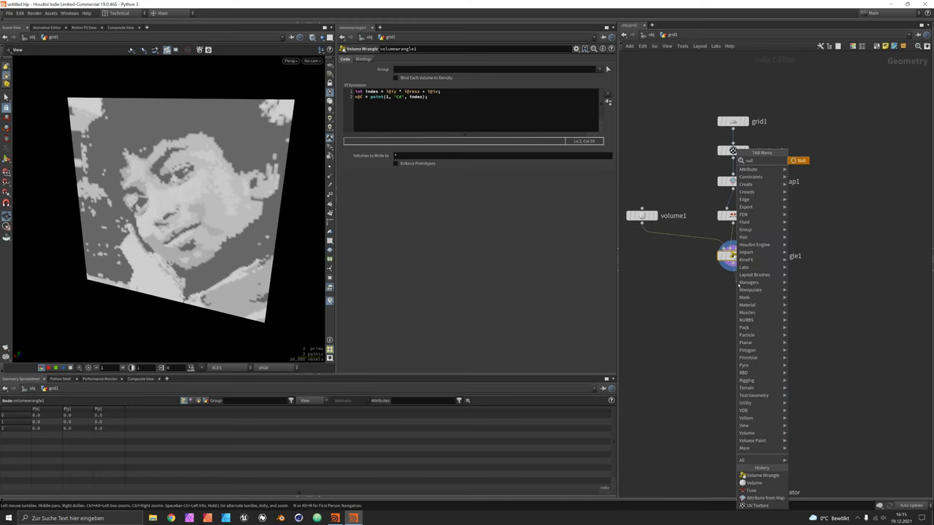
pyautogui.press('Return')
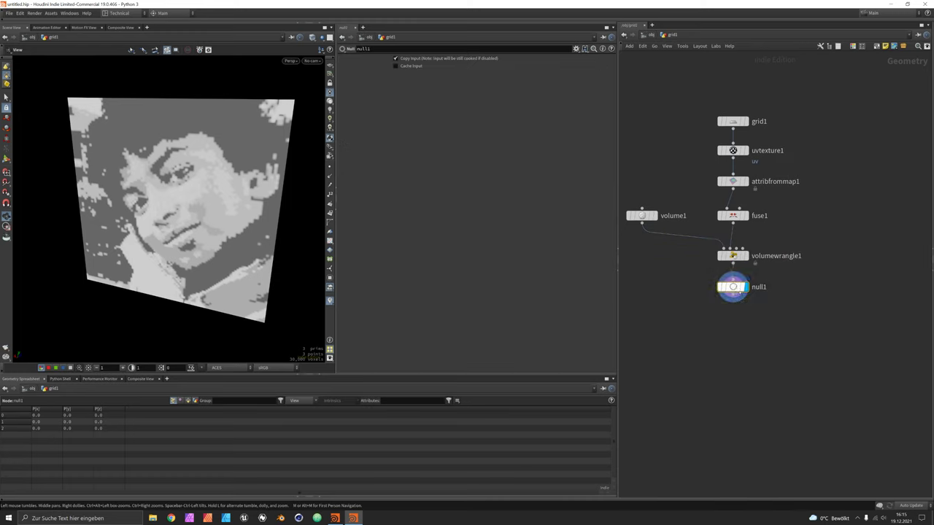
pyautogui.doubleClick(759, 288)
pyautogui.moveTo(762, 287); pyautogui.dragTo(768, 287)
pyautogui.write('OU')
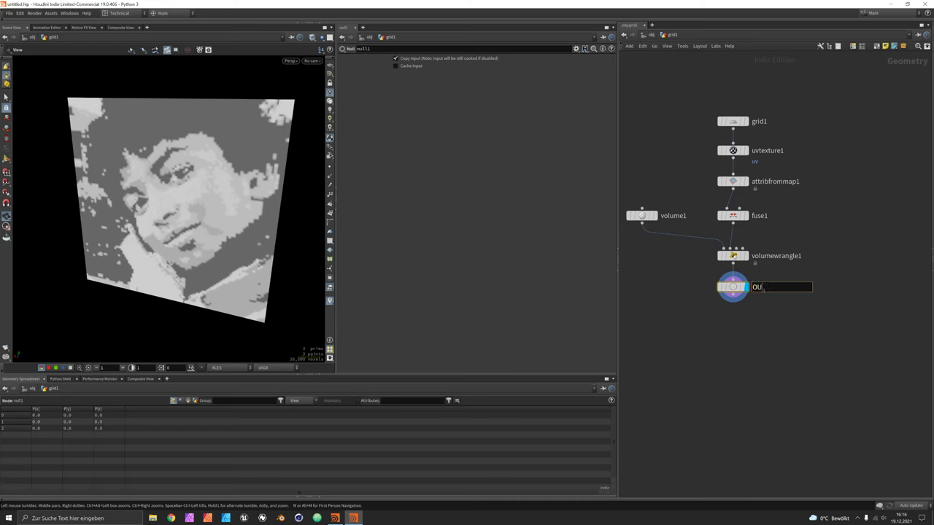
pyautogui.write('T_VOLUME')
pyautogui.press('Return')
pyautogui.moveTo(703, 256); pyautogui.dragTo(750, 305)
pyautogui.moveTo(733, 256); pyautogui.dragTo(642, 257)
pyautogui.moveTo(652, 261); pyautogui.dragTo(696, 252, button='middle')
pyautogui.click(697, 348)
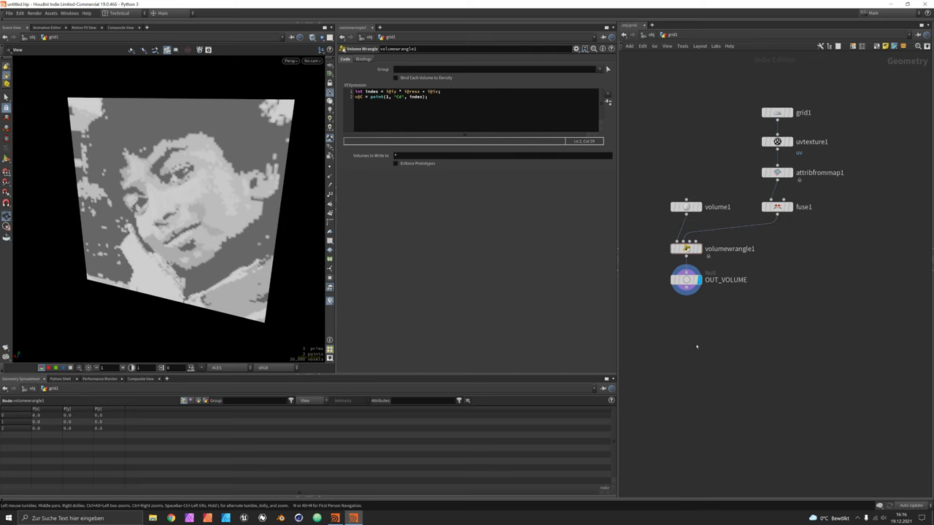
# Create a COP2 Network node.
pyautogui.press('Tab')
pyautogui.write('cop')
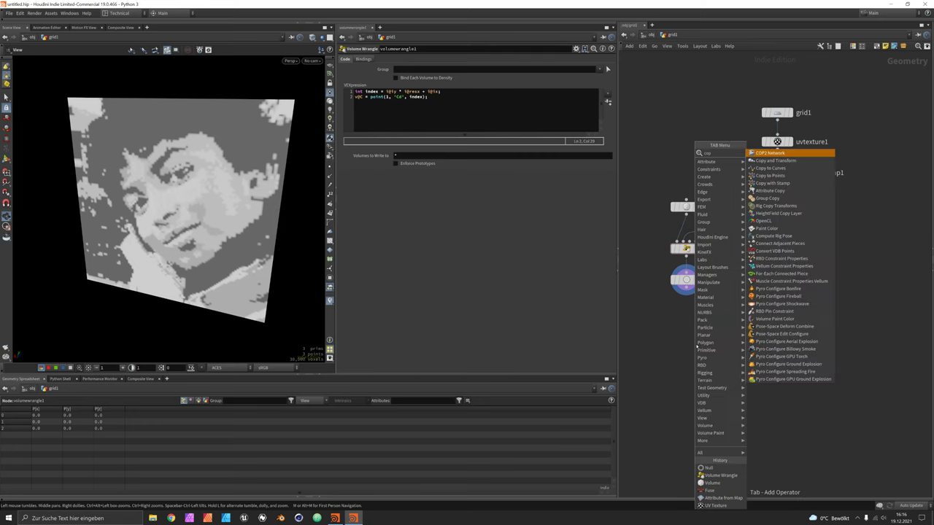
pyautogui.press('Return')
# Place the COP2 network below OUT_VOLUME and rename it image_output.
pyautogui.click(689, 339)
pyautogui.doubleClick(727, 337)
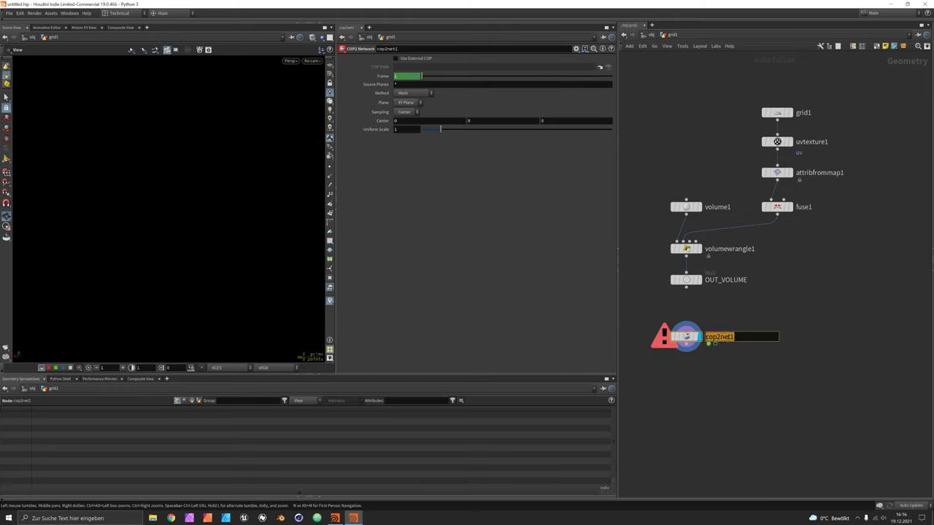
pyautogui.write('image_output')
pyautogui.press('Return')
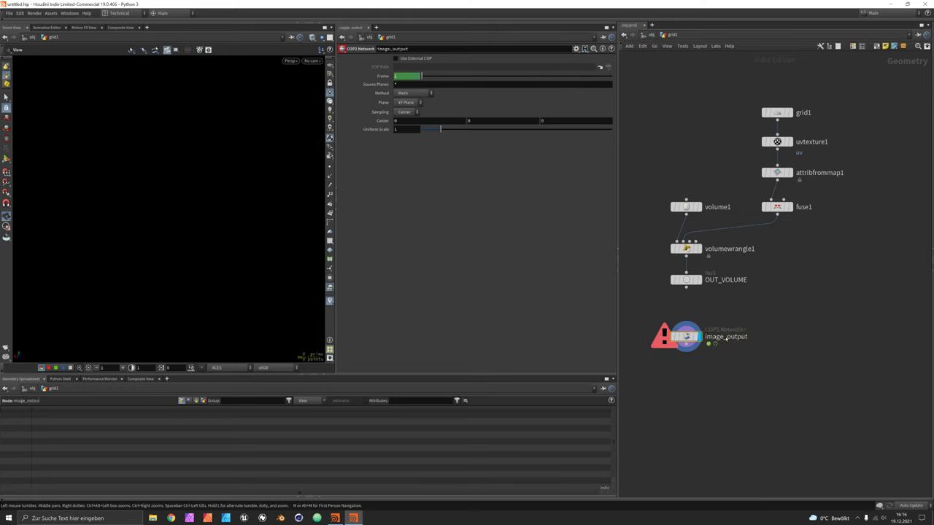
# Inside image_output, add a SOP Import reading OUT_VOLUME with resolution set from the SOP.
pyautogui.doubleClick(686, 336)
pyautogui.press('Tab')
pyautogui.write('file')
pyautogui.press('Return')
pyautogui.click(696, 278)
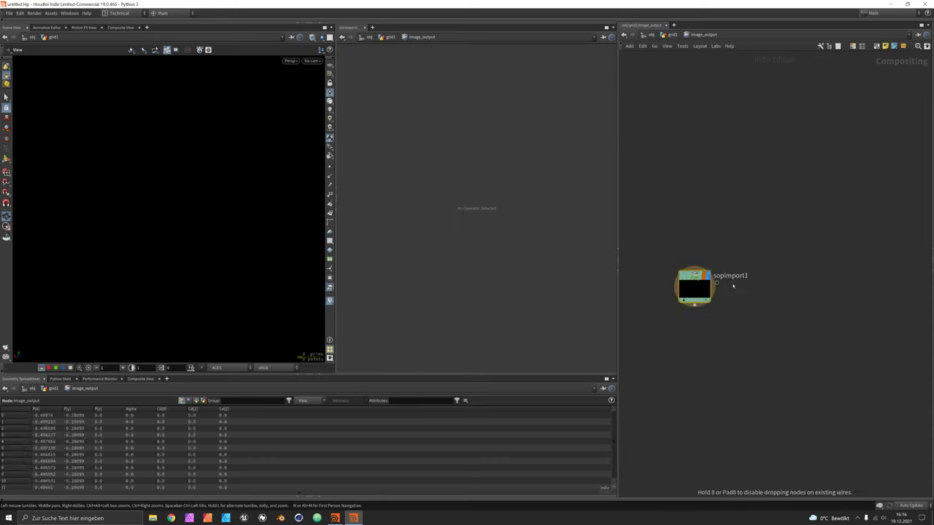
pyautogui.moveTo(699, 283); pyautogui.dragTo(721, 159)
pyautogui.click(609, 69)
pyautogui.doubleClick(602, 36)
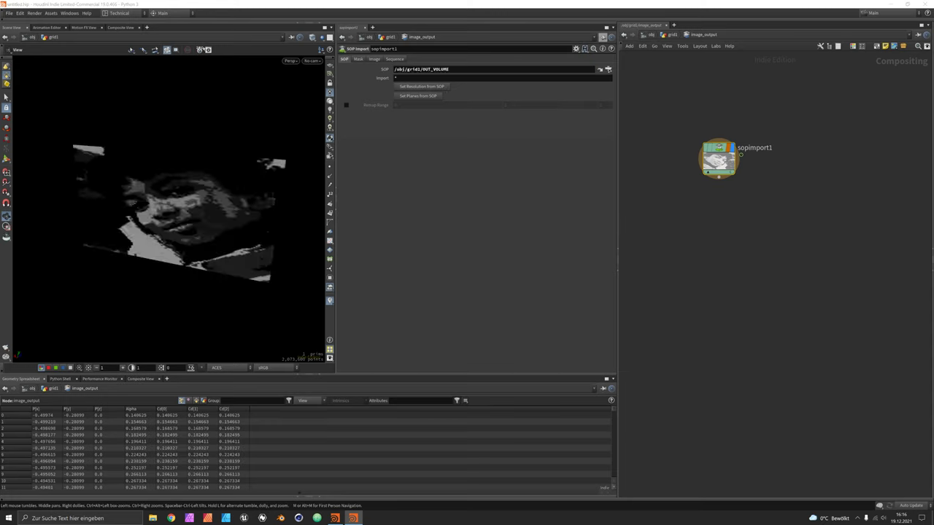
pyautogui.click(418, 86)
# View the imported result as a composited image fitted to the viewer, then return to 3D.
pyautogui.moveTo(216, 168); pyautogui.dragTo(201, 181)
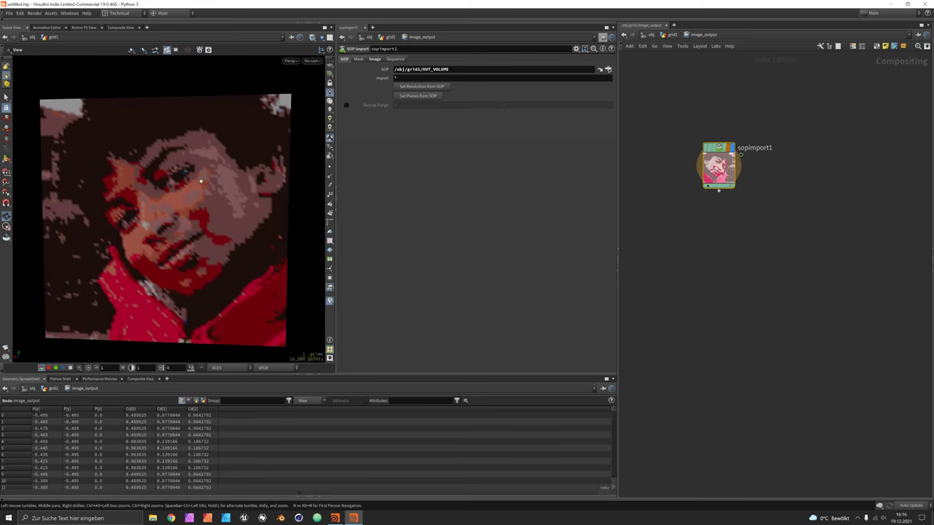
pyautogui.click(122, 28)
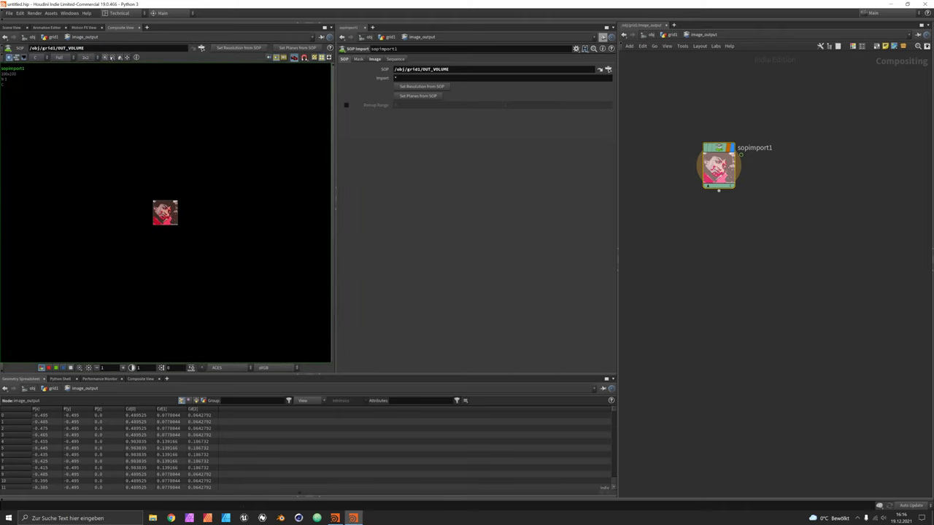
pyautogui.scroll(5, 152, 79)
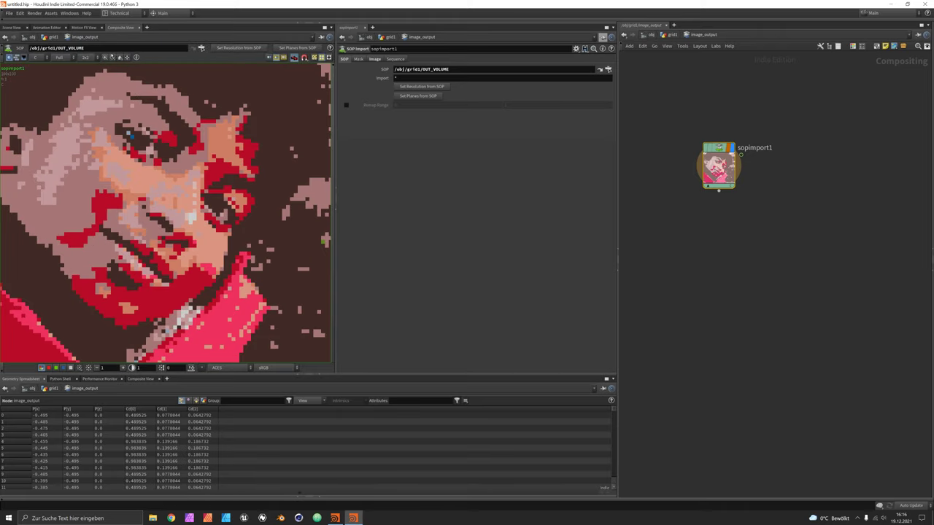
pyautogui.click(109, 58)
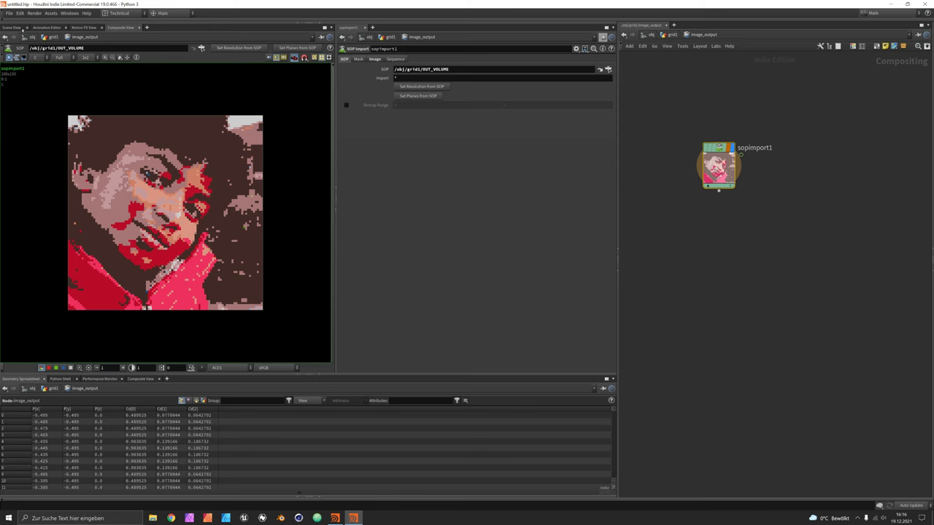
pyautogui.click(13, 28)
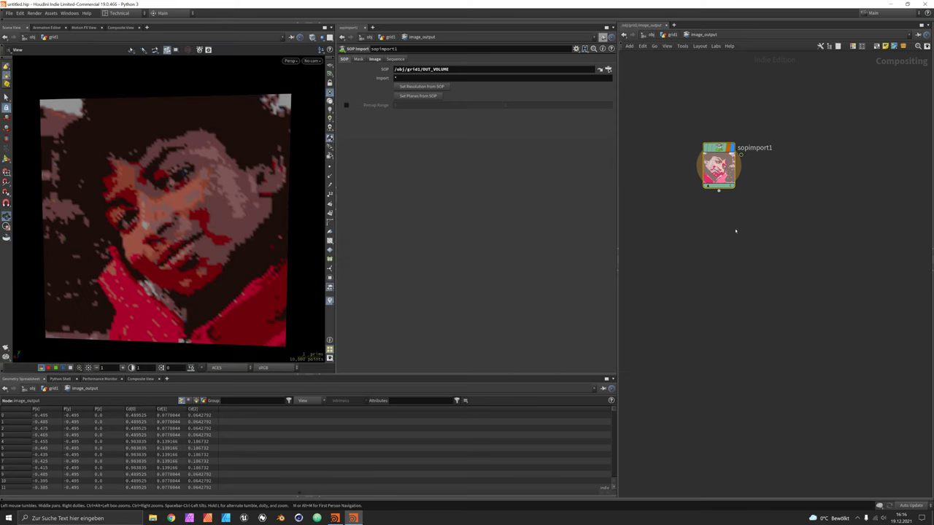
# Add a Null named OUT after sopimport1 and go back up to grid1.
pyautogui.press('Tab')
pyautogui.write('nu')
pyautogui.press('Return')
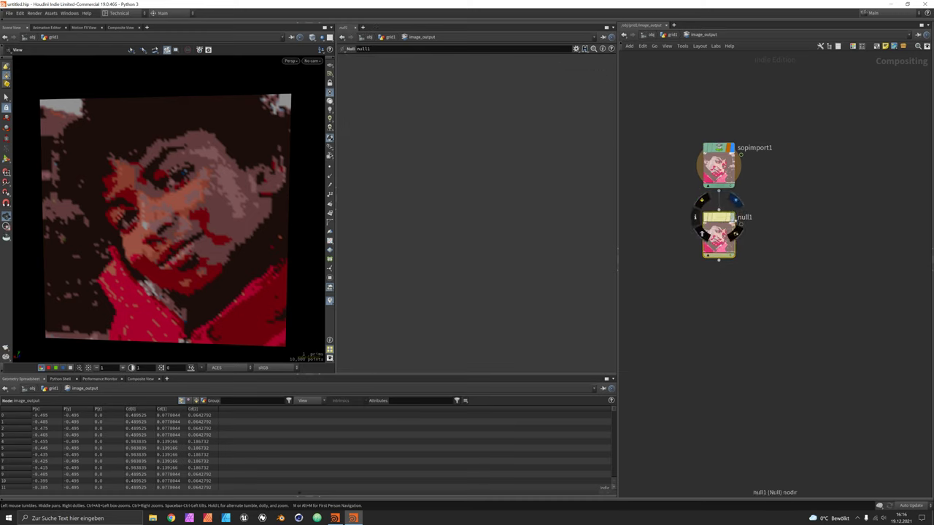
pyautogui.doubleClick(745, 217)
pyautogui.write('OUT')
pyautogui.press('Return')
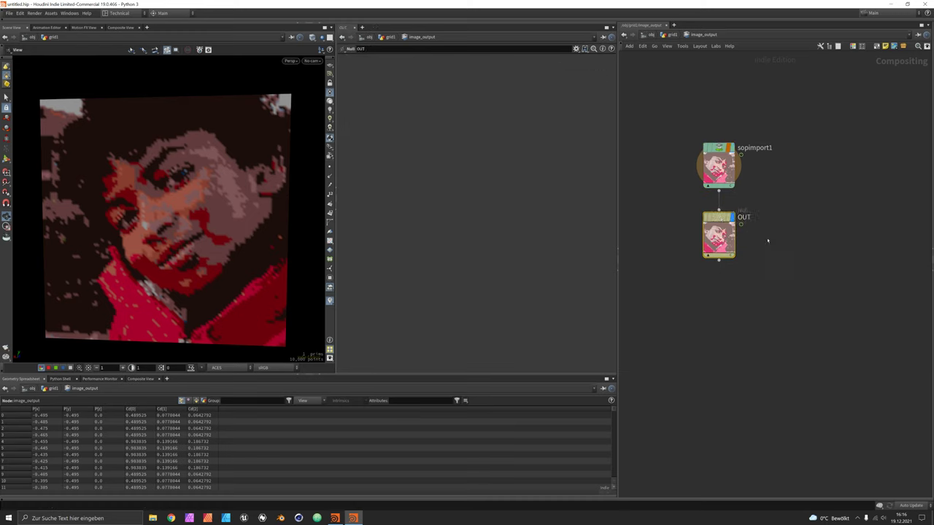
pyautogui.press('u')
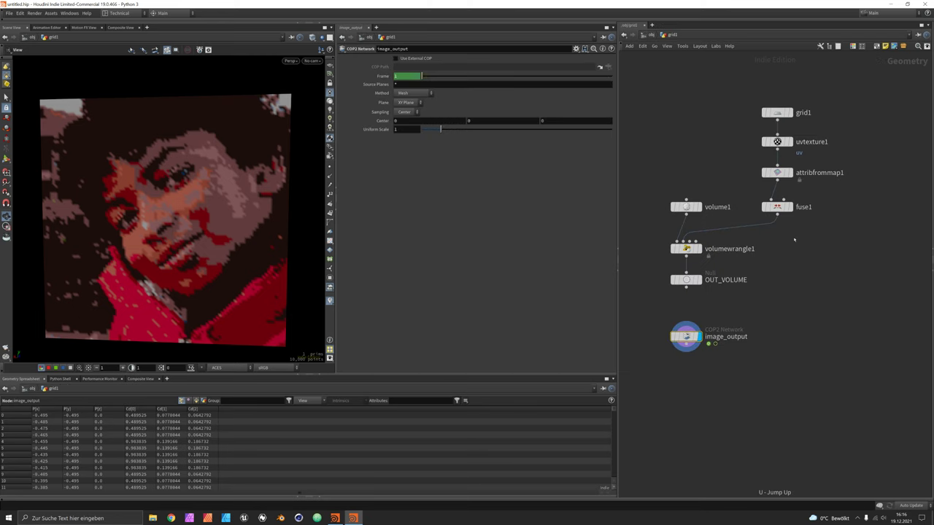
# Adjust fuse1's snap distance and rename it fuse_colors.
pyautogui.click(752, 205)
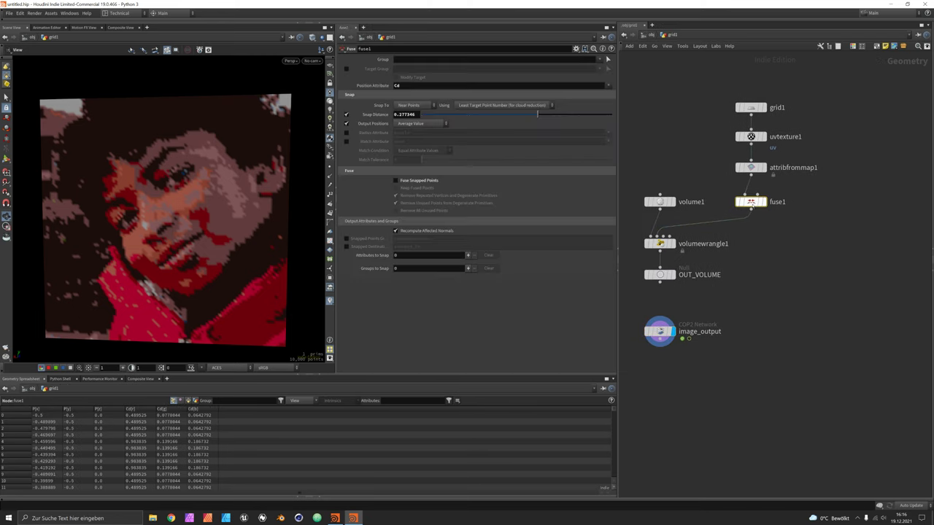
pyautogui.moveTo(537, 115); pyautogui.dragTo(538, 114)
pyautogui.doubleClick(778, 202)
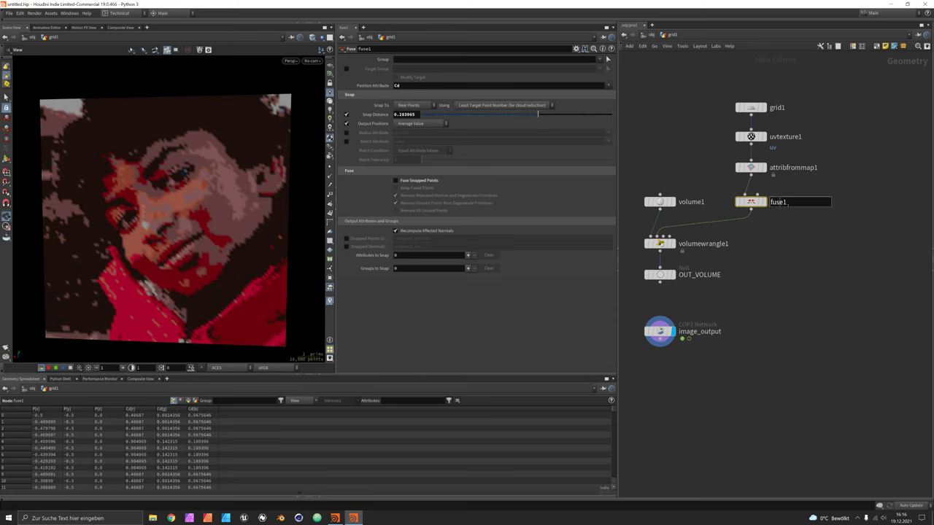
pyautogui.hotkey('shift', 'Left')
pyautogui.write('_colors')
pyautogui.press('Return')
# Duplicate fuse_colors and name the copy grid.
pyautogui.keyDown('alt'); pyautogui.moveTo(751, 202); pyautogui.dragTo(837, 202); pyautogui.keyUp('alt')
pyautogui.doubleClick(847, 205)
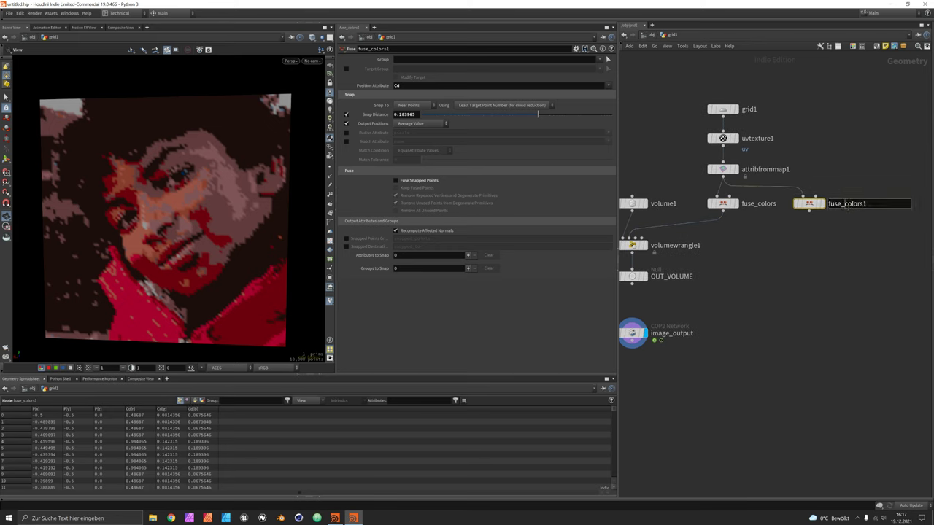
pyautogui.moveTo(846, 205); pyautogui.dragTo(790, 206)
pyautogui.write('grid')
pyautogui.press('Return')
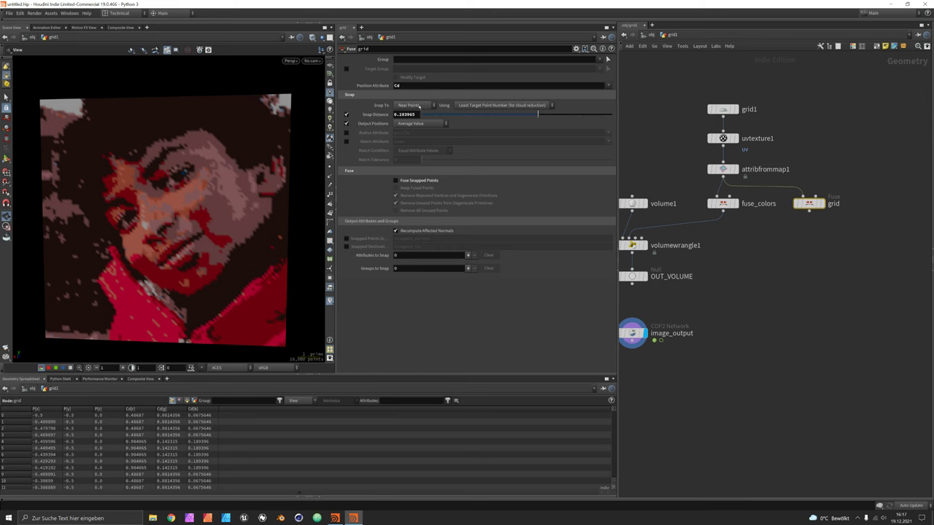
# Set Snap To Grid, disable Grid Tolerance, and set Grid Spacing to 0.7.
pyautogui.click(422, 106)
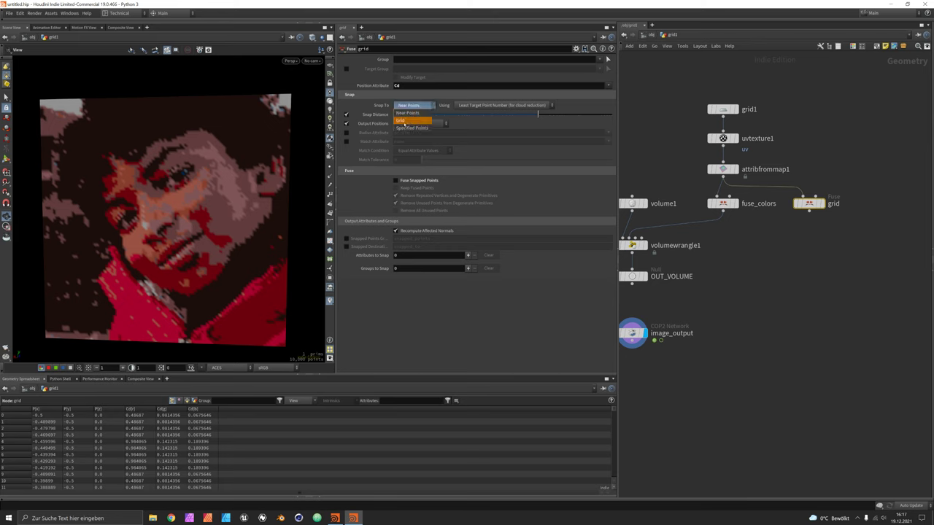
pyautogui.click(402, 122)
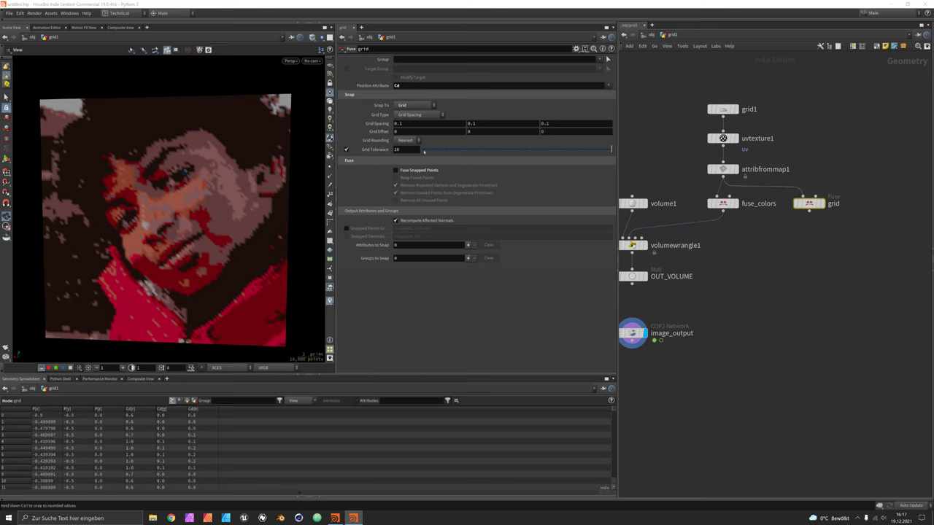
pyautogui.click(346, 150)
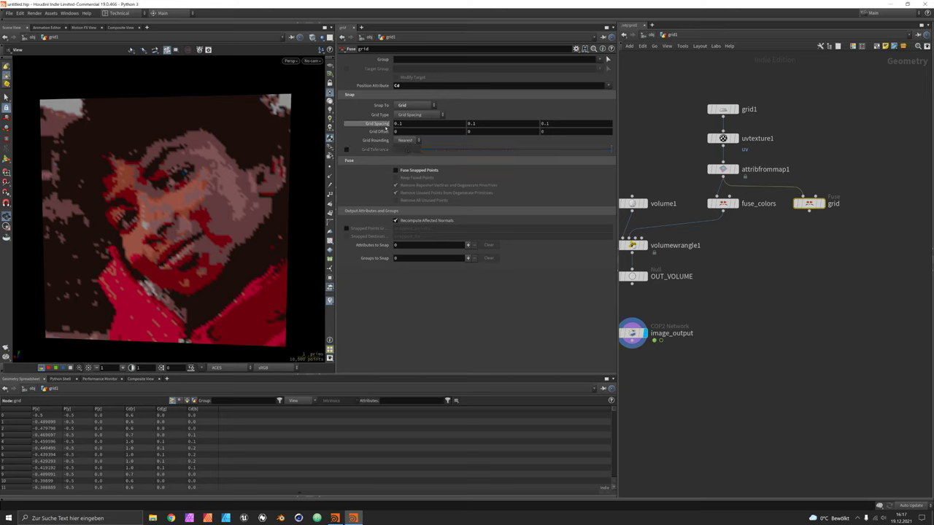
pyautogui.moveTo(377, 124); pyautogui.dragTo(399, 124, button='middle')
# In the parameter interface editor, add a Float parameter with a 0–10 range.
pyautogui.click(576, 48)
pyautogui.click(580, 59)
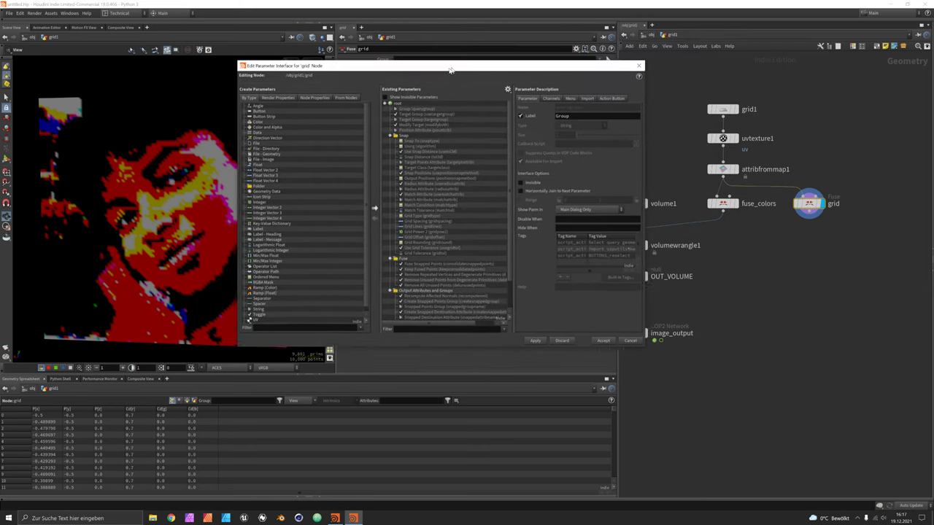
pyautogui.click(270, 168)
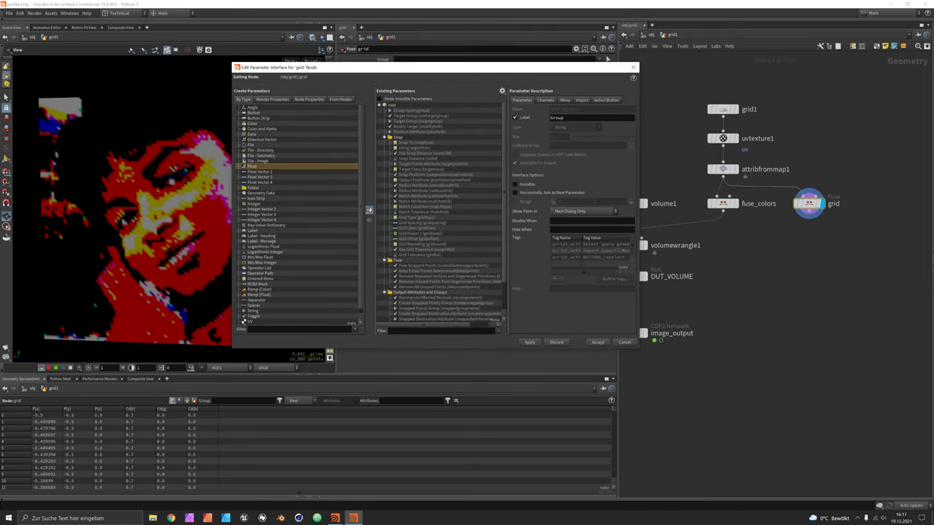
pyautogui.click(369, 209)
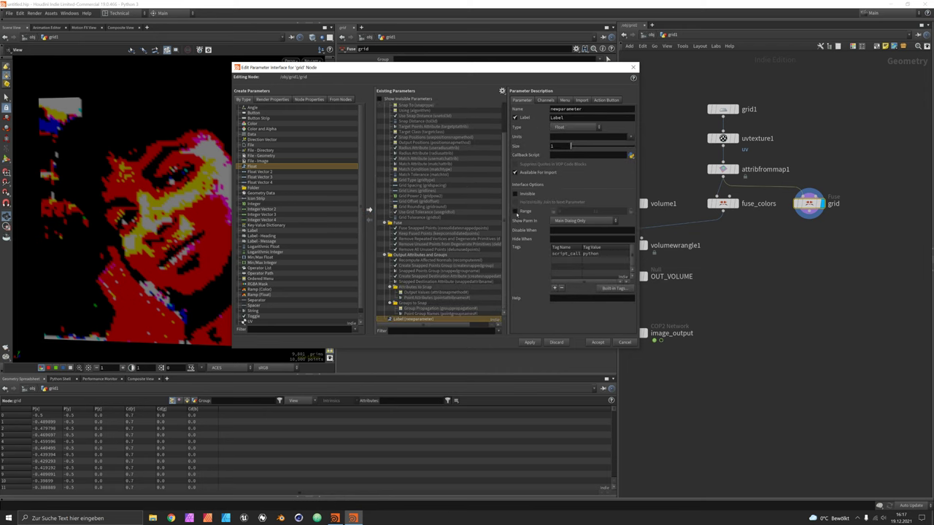
pyautogui.click(516, 211)
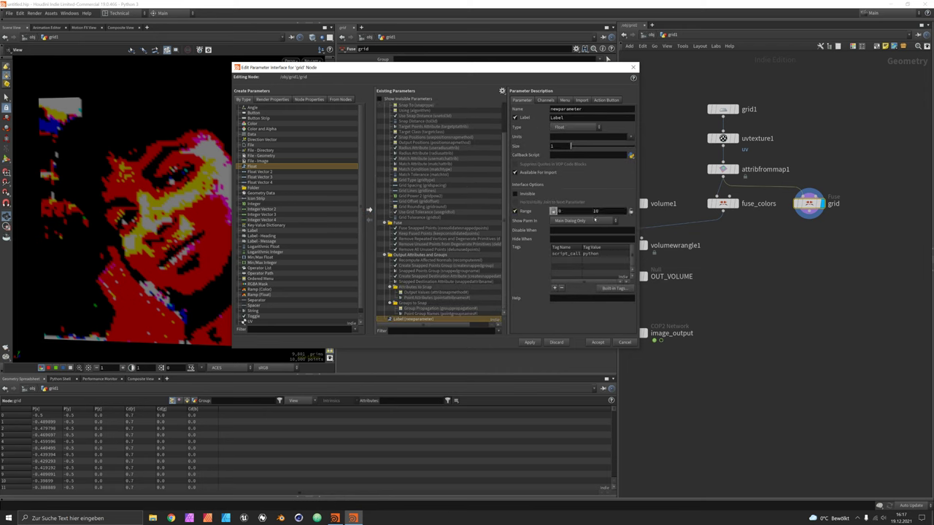
# Name the parameter treshold, label it Treshold, and accept.
pyautogui.doubleClick(585, 110)
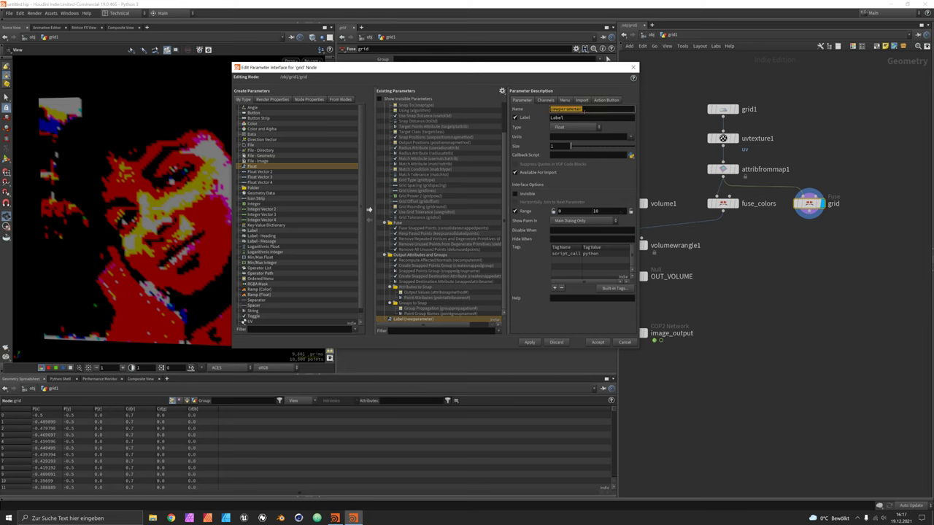
pyautogui.write('treshold')
pyautogui.press('Tab')
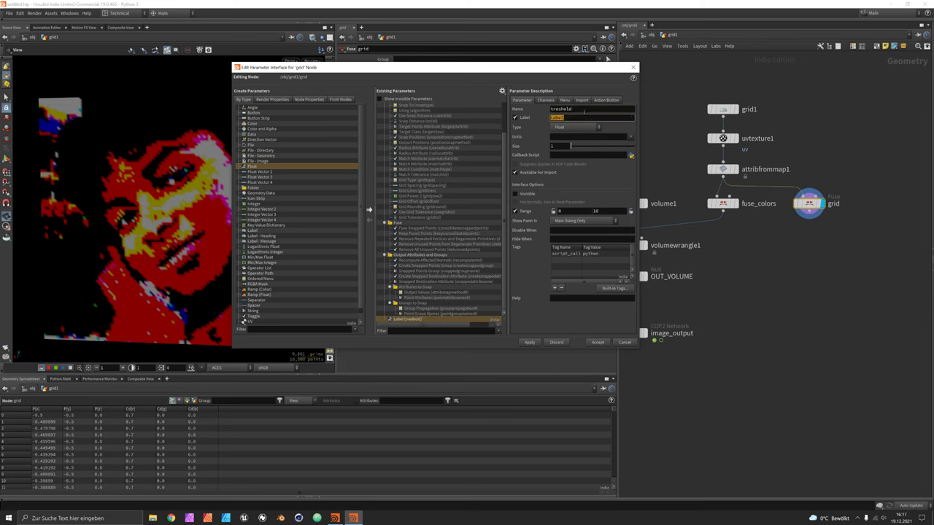
pyautogui.write('Treshold')
pyautogui.press('Tab')
pyautogui.click(599, 343)
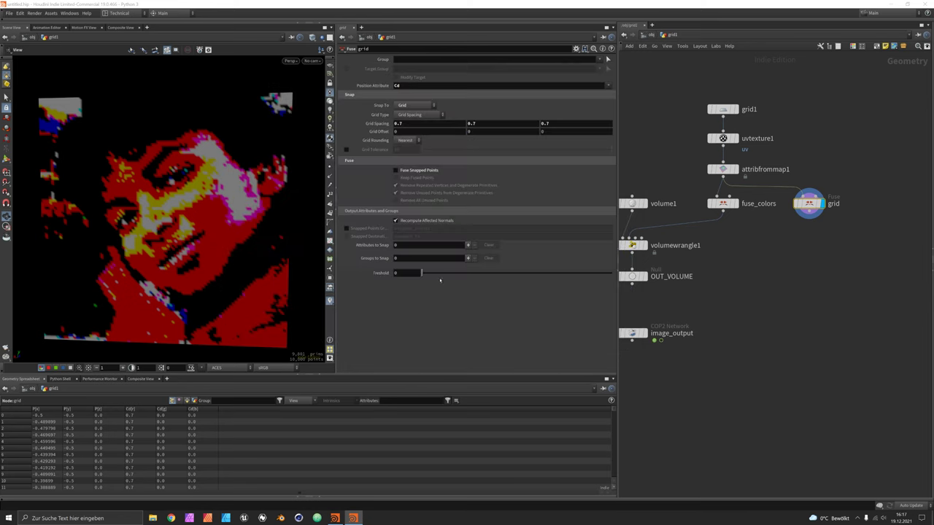
# Raise the Treshold value to 4.62.
pyautogui.moveTo(438, 278); pyautogui.dragTo(518, 278)
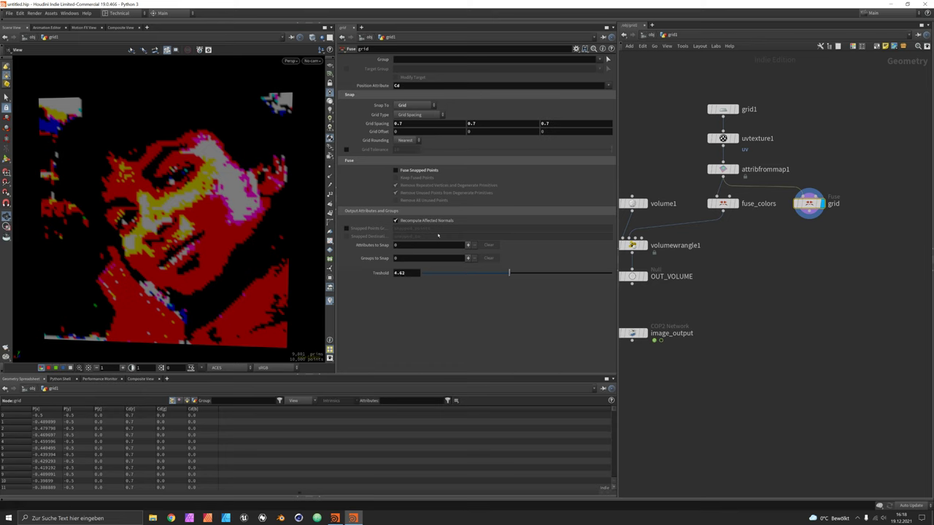
pyautogui.click(471, 245)
pyautogui.click(416, 323)
# Drive all three Grid Spacing fields with the expression 1.0 / ch("treshold").
pyautogui.doubleClick(412, 125)
pyautogui.write('1')
pyautogui.press('Return')
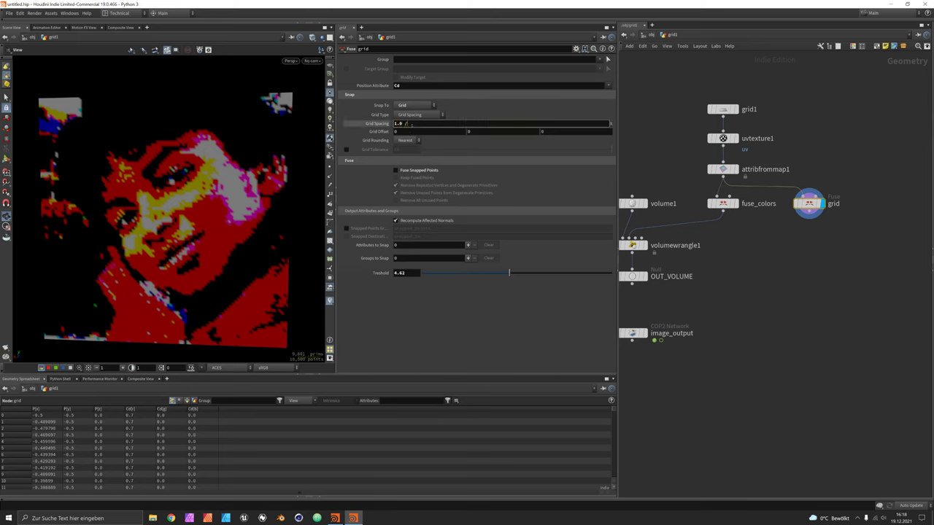
pyautogui.write('/ ch("')
pyautogui.click(459, 199)
pyautogui.press('Return')
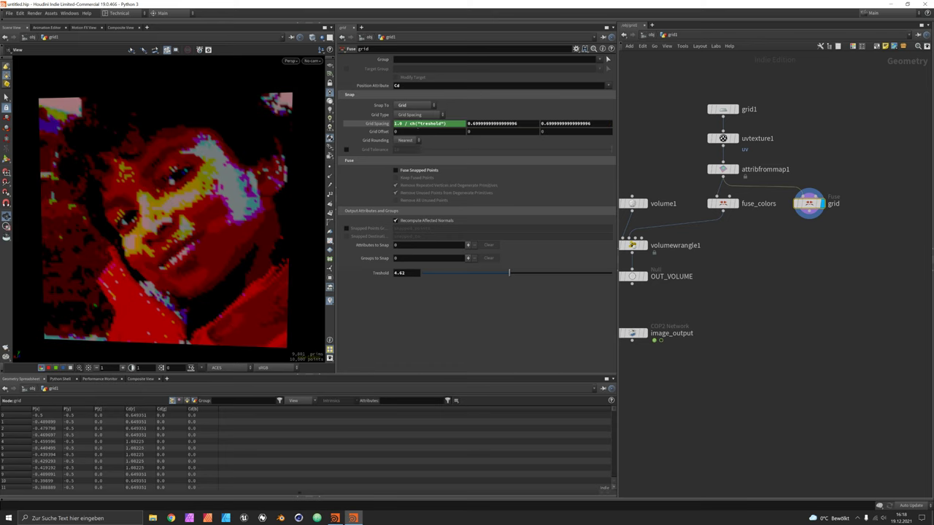
pyautogui.hotkey('ctrl', 'z')
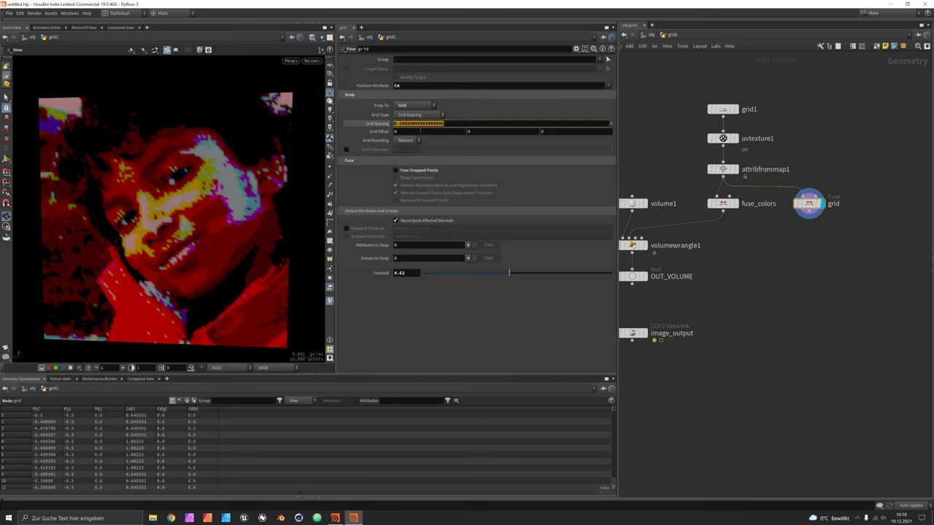
pyautogui.hotkey('ctrl', 'y')
# Try several Treshold values and settle at 1.86 for bold colour blocks.
pyautogui.moveTo(510, 273); pyautogui.dragTo(613, 274)
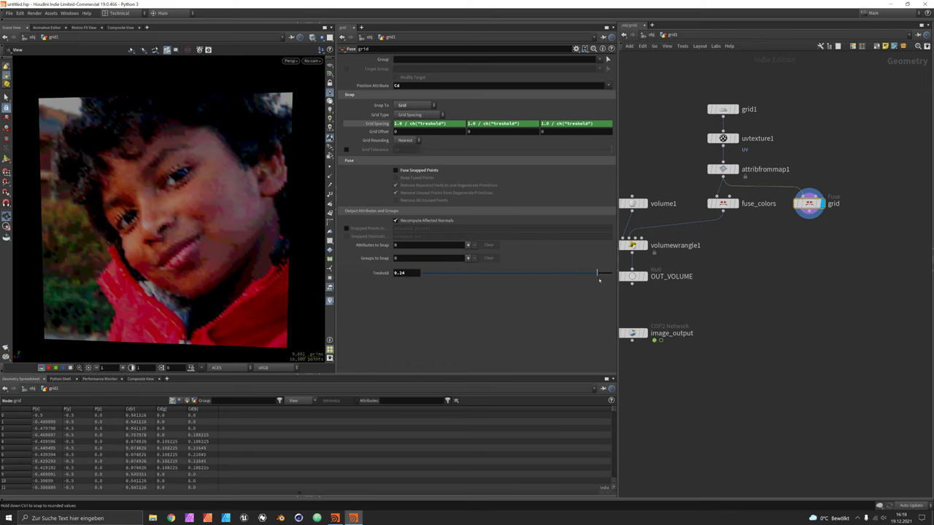
pyautogui.moveTo(224, 213)
pyautogui.mouseDown()
pyautogui.moveTo(215, 200)
pyautogui.moveTo(215, 215)
pyautogui.moveTo(208, 198)
pyautogui.moveTo(219, 208)
pyautogui.mouseUp()
pyautogui.moveTo(611, 274); pyautogui.dragTo(449, 275)
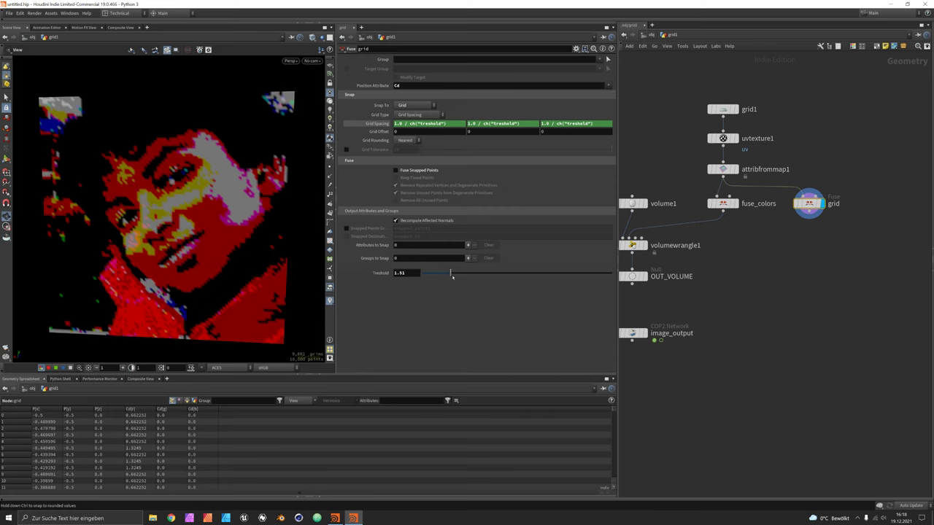
pyautogui.moveTo(452, 275); pyautogui.dragTo(449, 274)
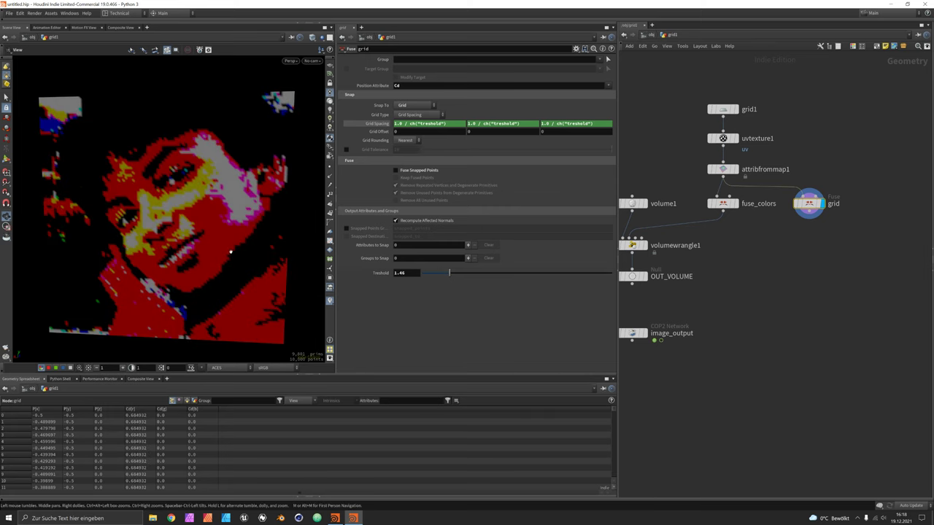
pyautogui.moveTo(231, 253)
pyautogui.mouseDown()
pyautogui.moveTo(211, 252)
pyautogui.moveTo(222, 256)
pyautogui.mouseUp()
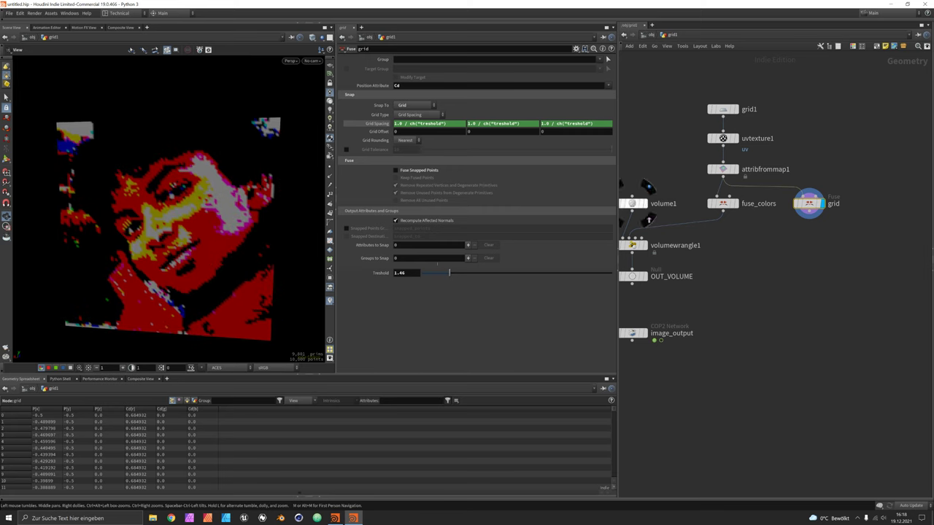
pyautogui.moveTo(449, 273); pyautogui.dragTo(455, 273)
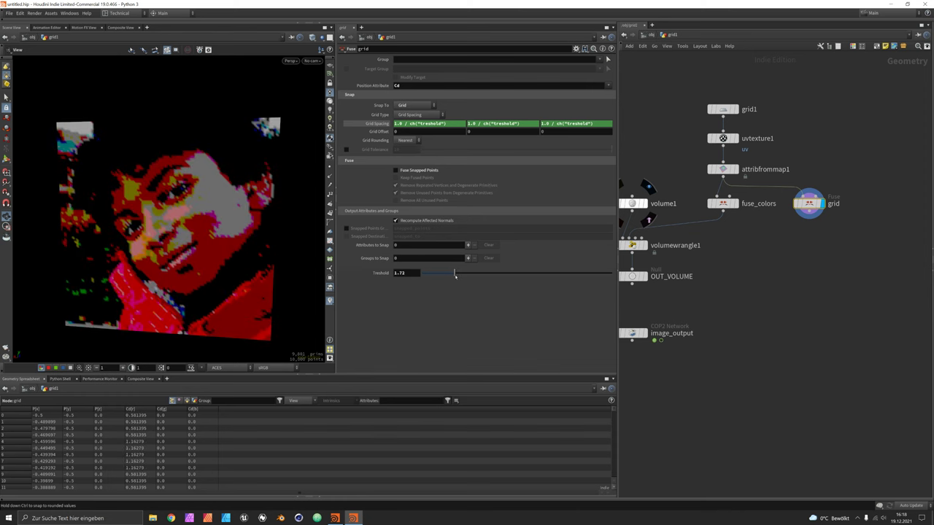
pyautogui.moveTo(460, 272); pyautogui.dragTo(464, 272)
# Select volumewrangle1, OUT_VOLUME and image_output in the network.
pyautogui.moveTo(811, 313); pyautogui.dragTo(790, 313, button='middle')
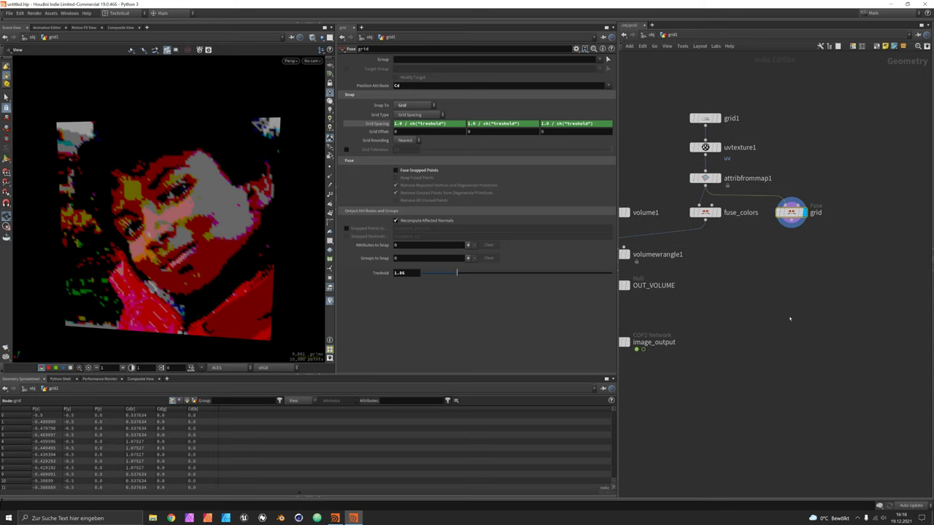
pyautogui.moveTo(806, 257); pyautogui.dragTo(756, 249, button='middle')
pyautogui.scroll(-3, 757, 219)
pyautogui.moveTo(686, 329); pyautogui.dragTo(648, 231)
# Add switch1 fed from fuse_colors, with grid as its second input.
pyautogui.click(652, 233)
pyautogui.press('Tab')
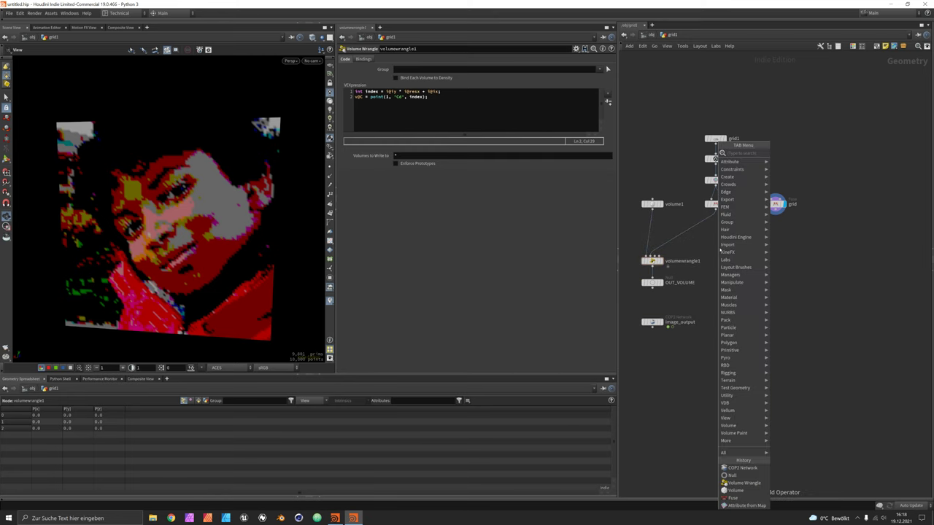
pyautogui.write('switch')
pyautogui.press('Return')
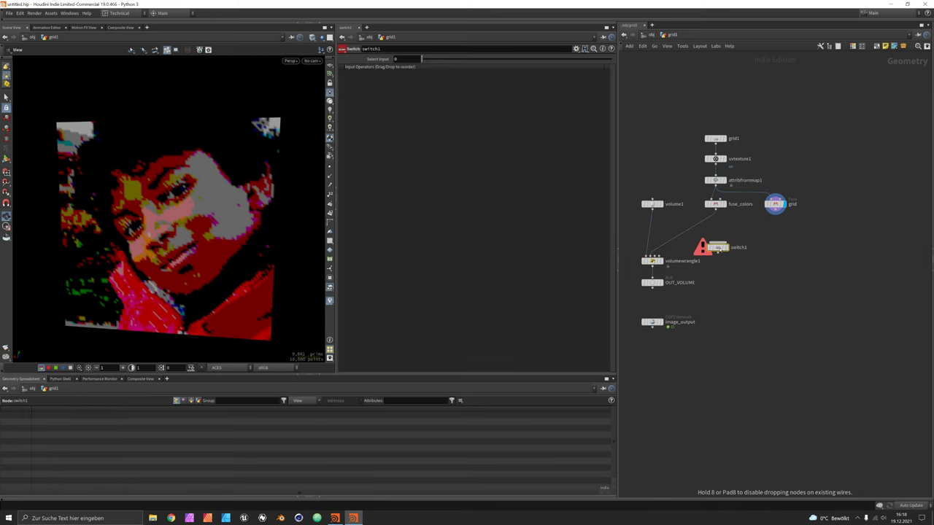
pyautogui.click(675, 233)
pyautogui.moveTo(675, 234); pyautogui.dragTo(770, 208)
pyautogui.click(775, 204)
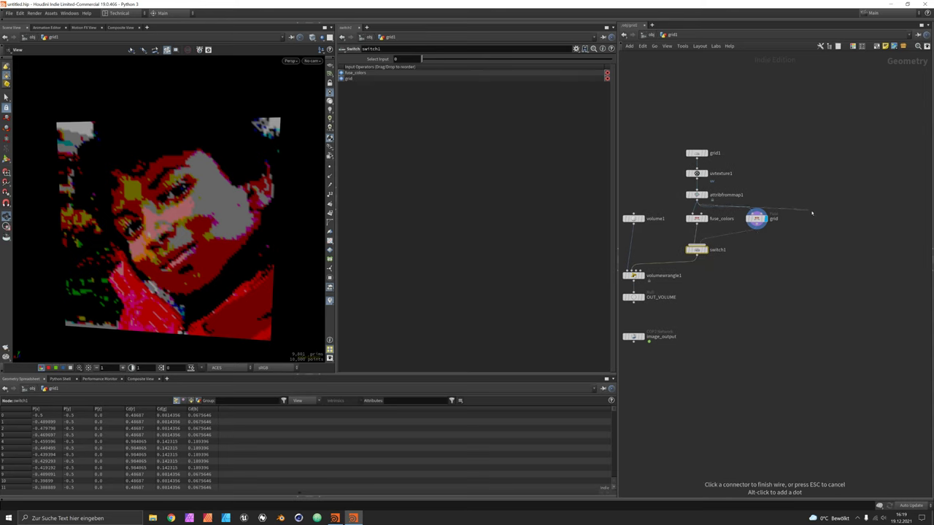
# Add cluster1, shift grid1, uvtexture1 and attribfrommap1 right, then delete cluster1.
pyautogui.press('Tab')
pyautogui.write('cl')
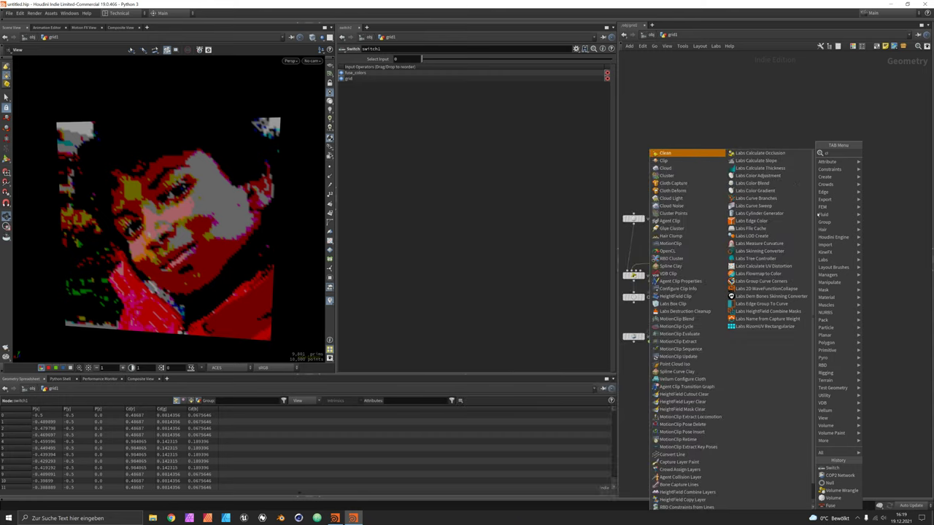
pyautogui.write('us')
pyautogui.press('Return')
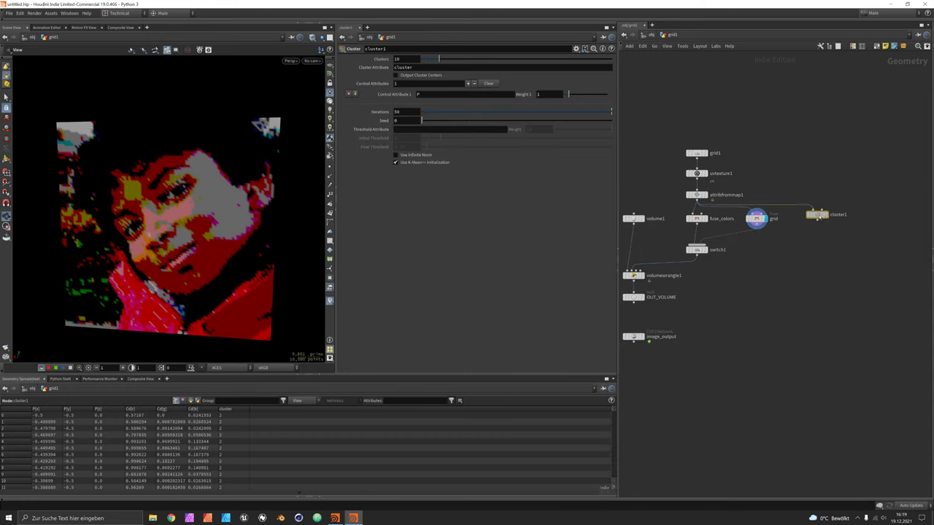
pyautogui.click(821, 218)
pyautogui.moveTo(702, 117); pyautogui.dragTo(697, 201)
pyautogui.moveTo(697, 173); pyautogui.dragTo(757, 165)
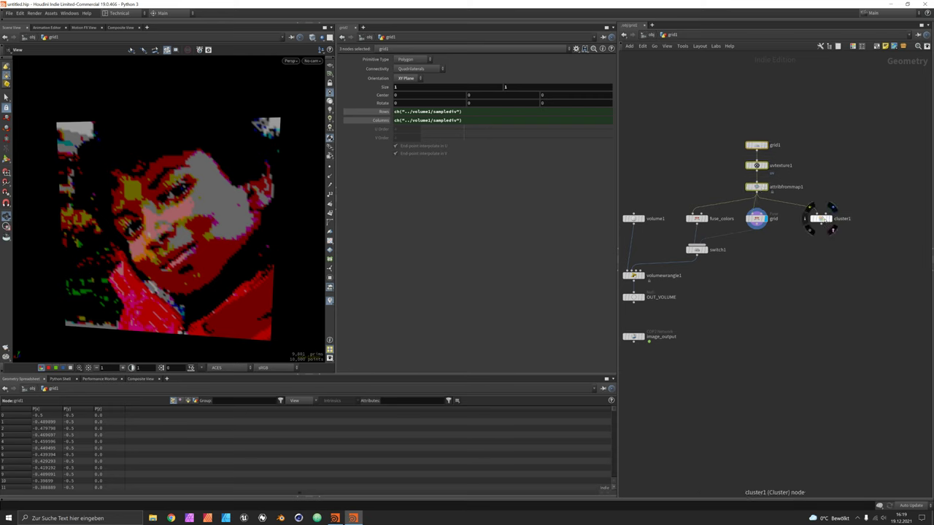
pyautogui.click(821, 218)
pyautogui.click(433, 95)
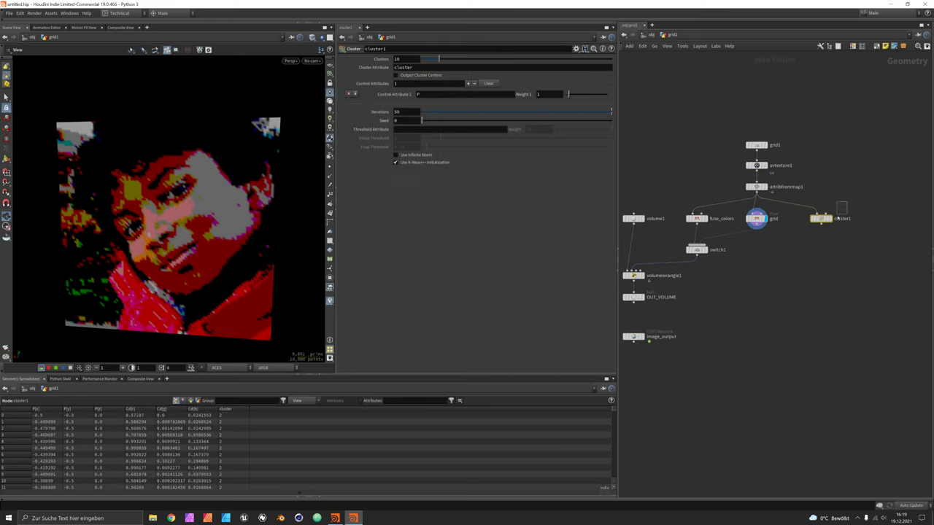
pyautogui.press('Delete')
# Search for the Cluster Points node to use instead.
pyautogui.press('Tab')
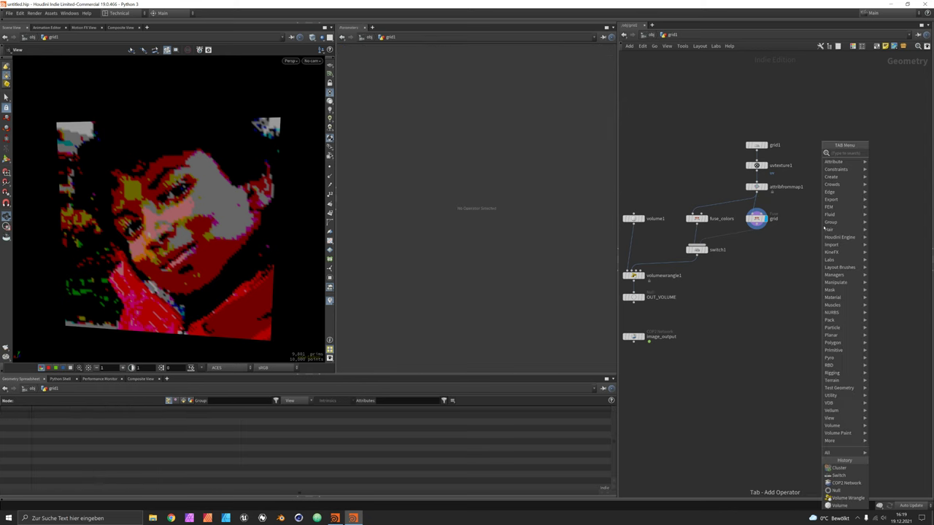
pyautogui.write('cluster')
pyautogui.press('Down')
# Create clusterpoints1, wire attribfrommap1 into it and set its display flag.
pyautogui.press('Return')
pyautogui.click(817, 224)
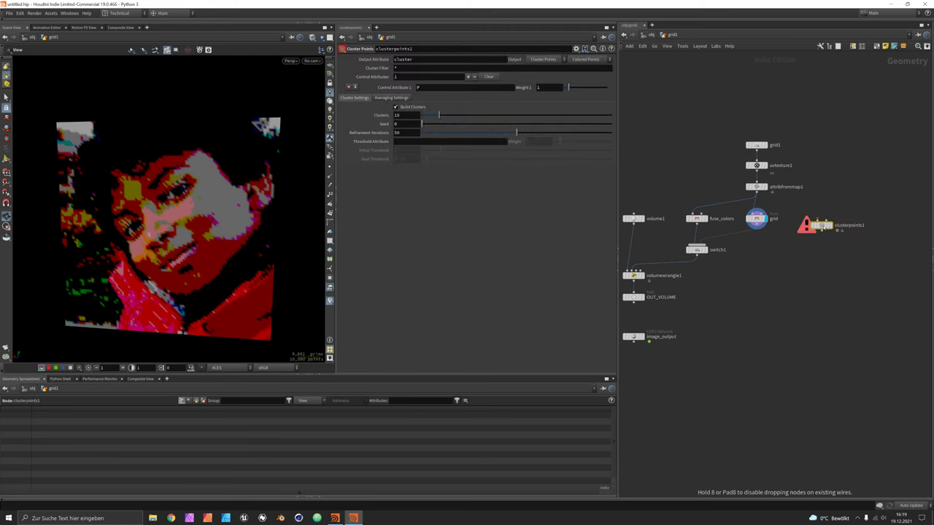
pyautogui.moveTo(757, 192); pyautogui.dragTo(821, 220)
pyautogui.click(830, 219)
# Cluster on Cd with Refinement Iterations lowered to 10.
pyautogui.doubleClick(420, 87)
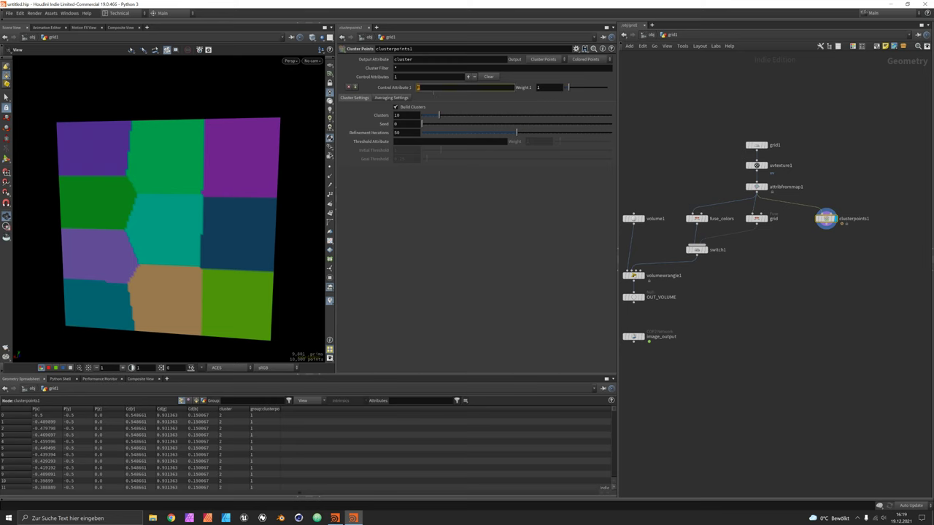
pyautogui.write('Cd')
pyautogui.press('Return')
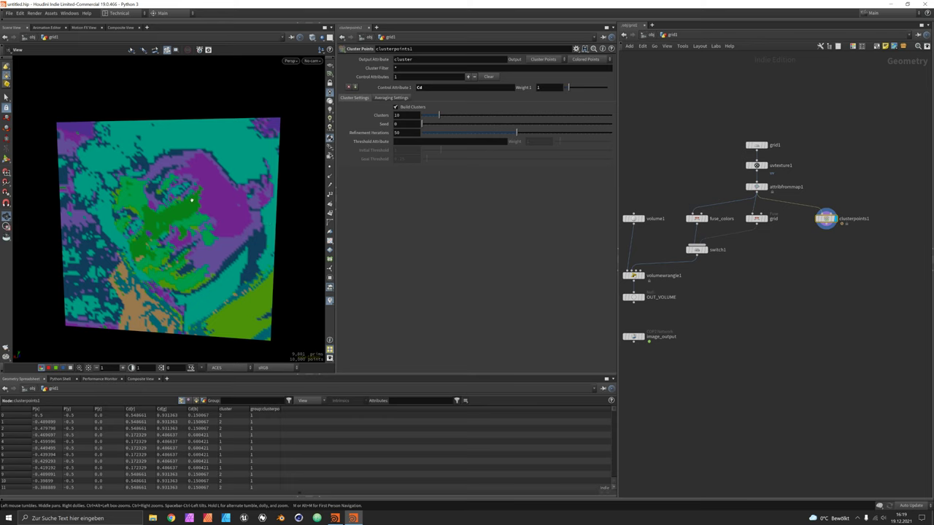
pyautogui.moveTo(516, 132); pyautogui.dragTo(441, 118)
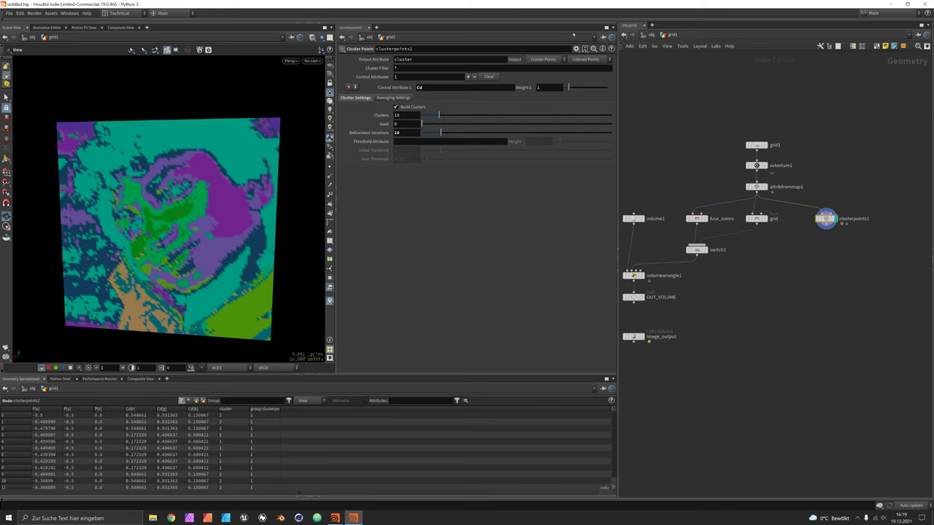
# Set Output to Points and enable Copy Point Attributes From Cluster.
pyautogui.click(594, 60)
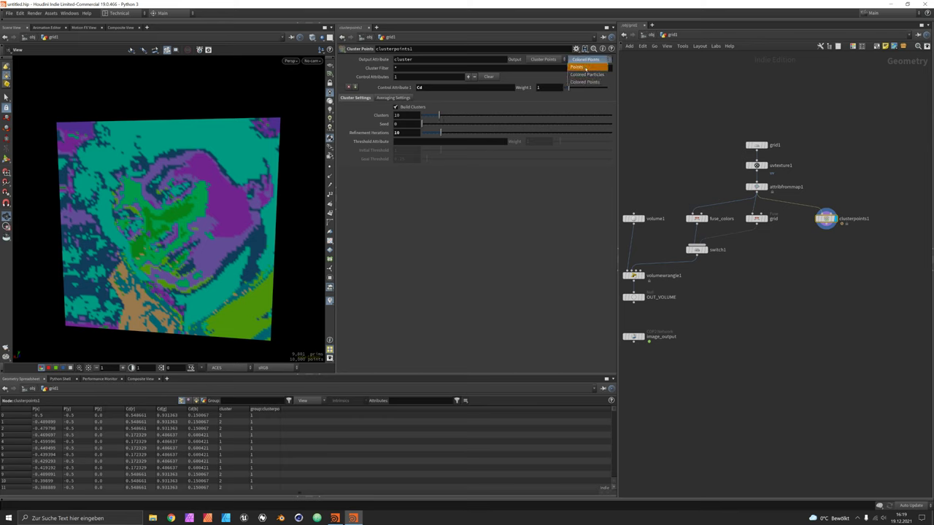
pyautogui.click(586, 67)
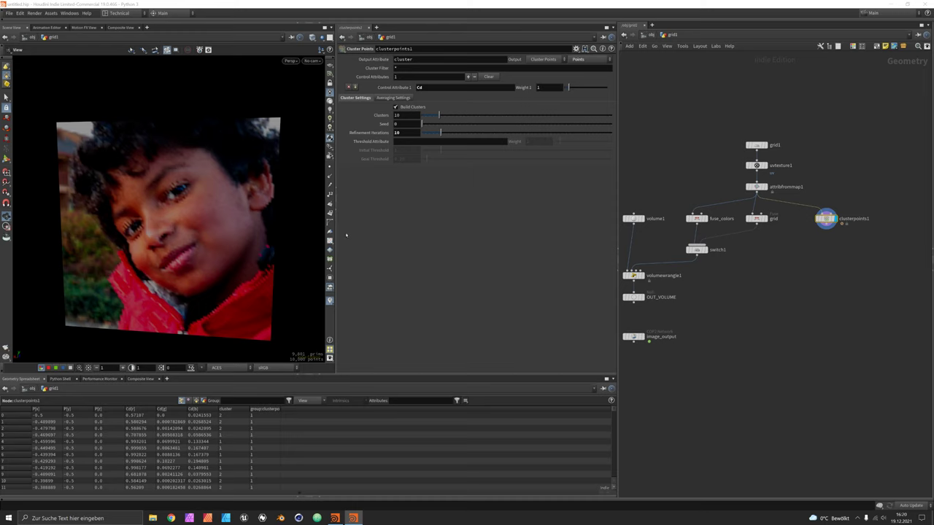
pyautogui.click(395, 98)
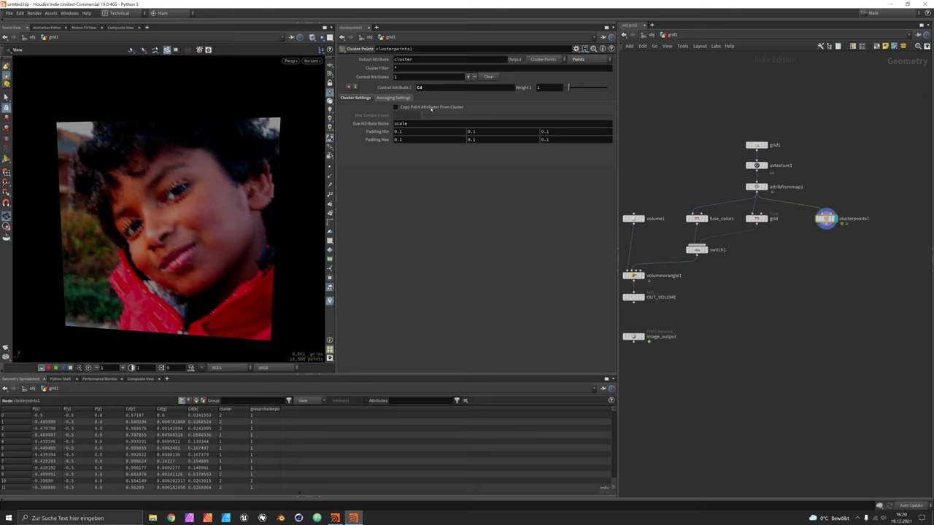
pyautogui.click(399, 107)
pyautogui.click(368, 98)
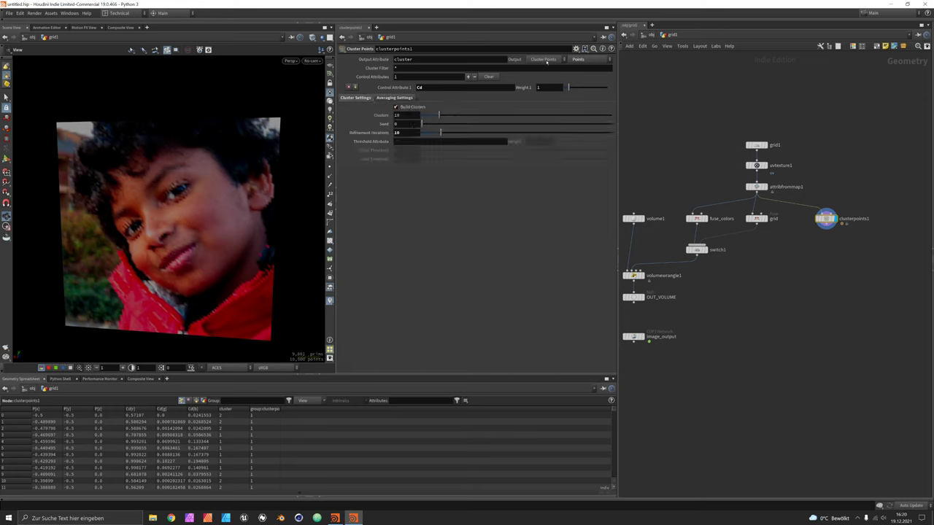
# Switch clusterpoints1's output mode to Average Points, one point per cluster.
pyautogui.click(544, 59)
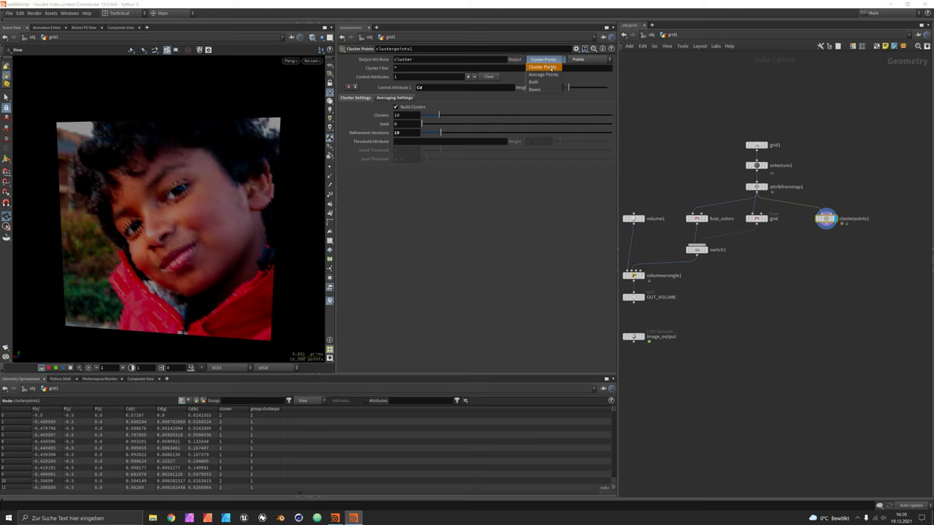
pyautogui.click(553, 67)
pyautogui.moveTo(172, 230); pyautogui.dragTo(186, 231)
pyautogui.moveTo(235, 208); pyautogui.dragTo(211, 219)
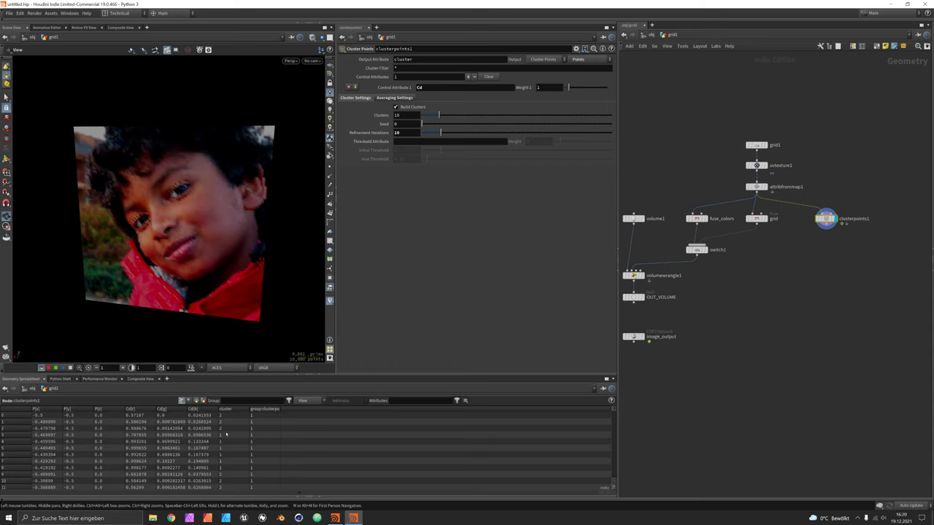
pyautogui.click(554, 59)
pyautogui.click(546, 73)
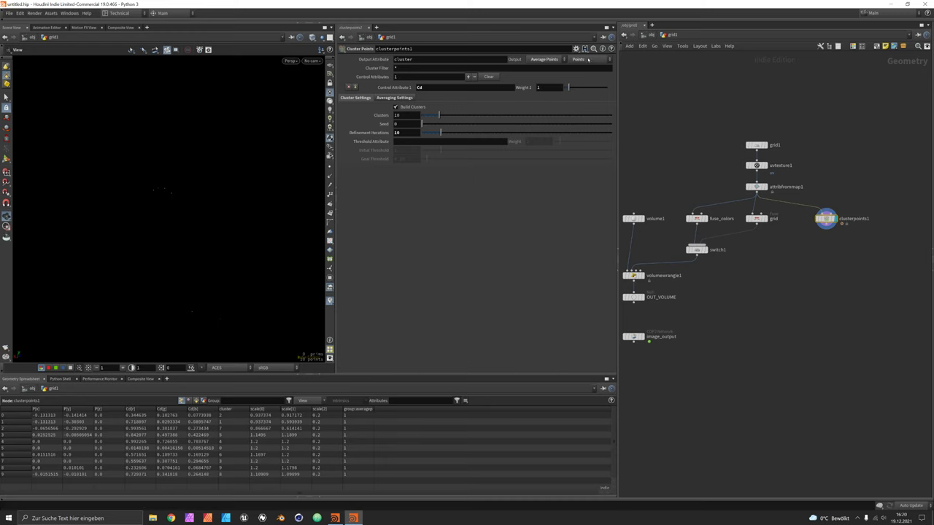
# Change clusterpoints1's Output from Average Points to Both, restoring the coloured portrait.
pyautogui.click(589, 60)
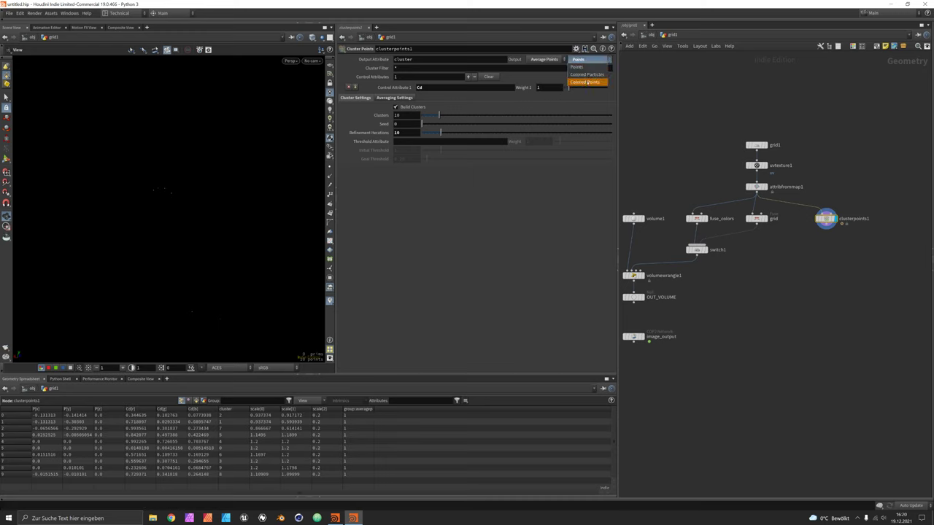
pyautogui.click(595, 61)
pyautogui.click(398, 98)
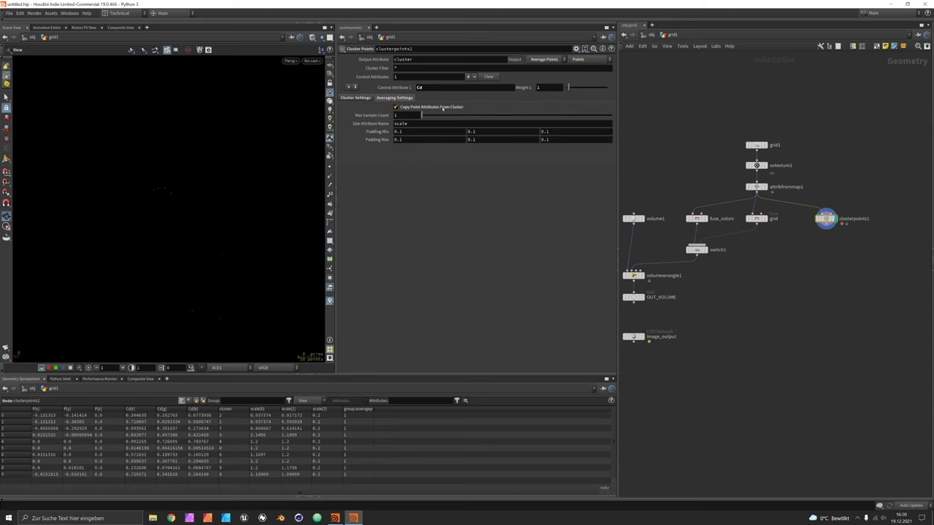
pyautogui.click(356, 98)
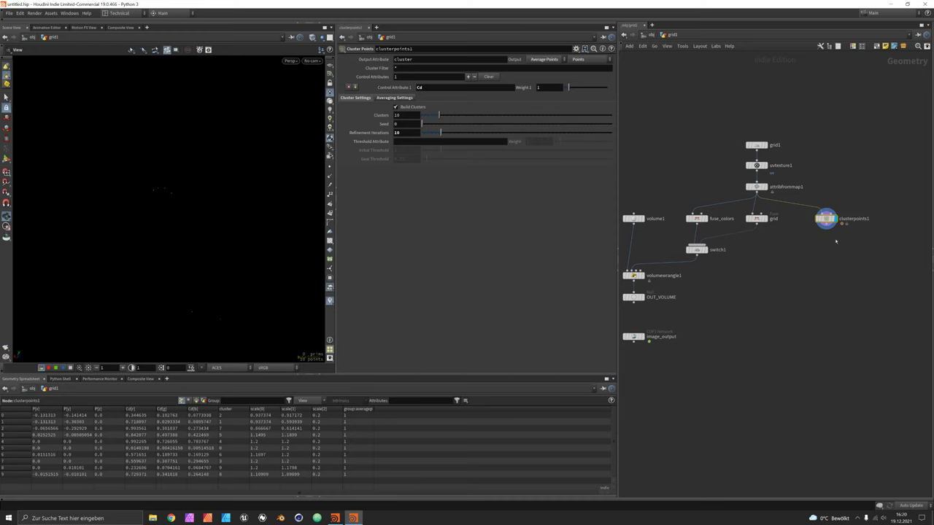
pyautogui.click(538, 61)
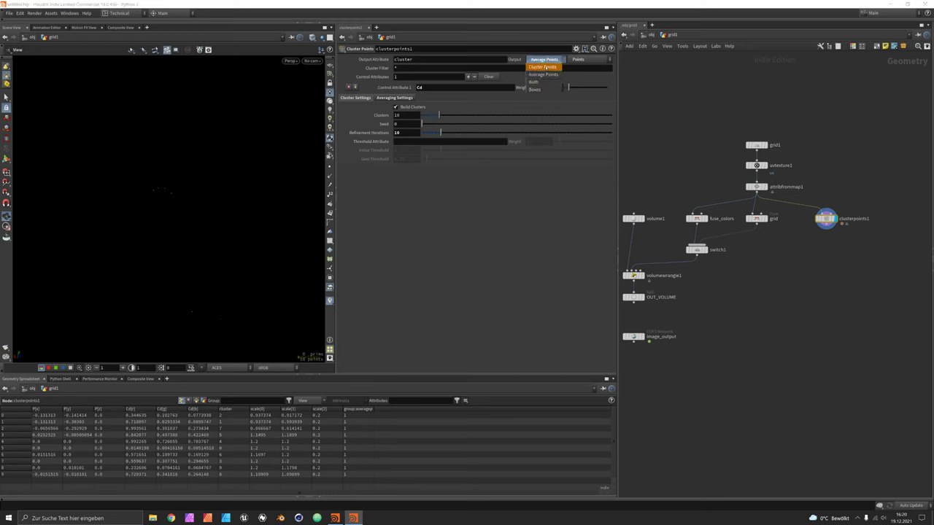
pyautogui.click(536, 83)
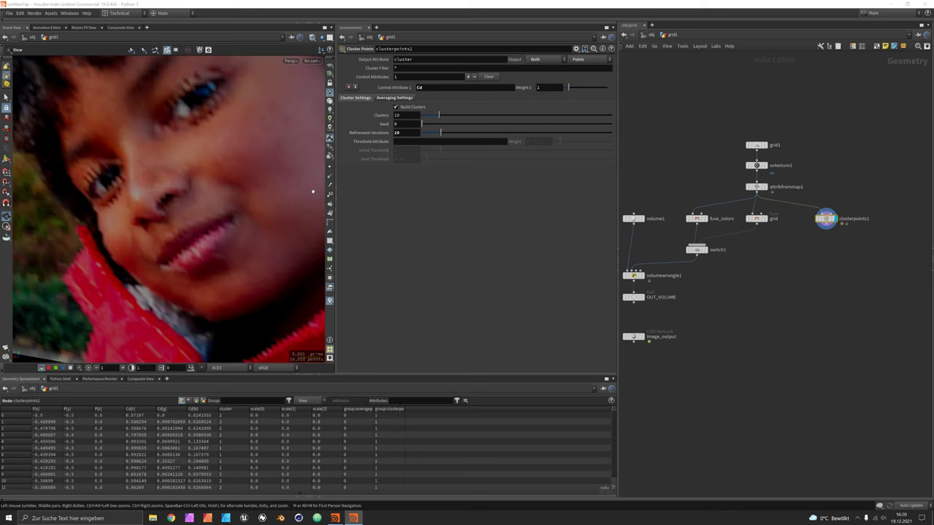
pyautogui.moveTo(281, 187); pyautogui.dragTo(278, 172)
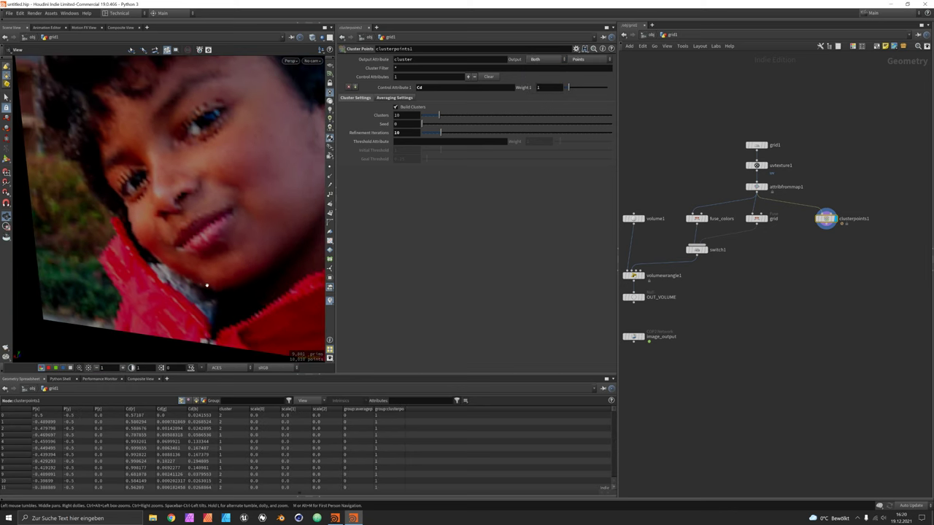
pyautogui.scroll(5, 750, 250)
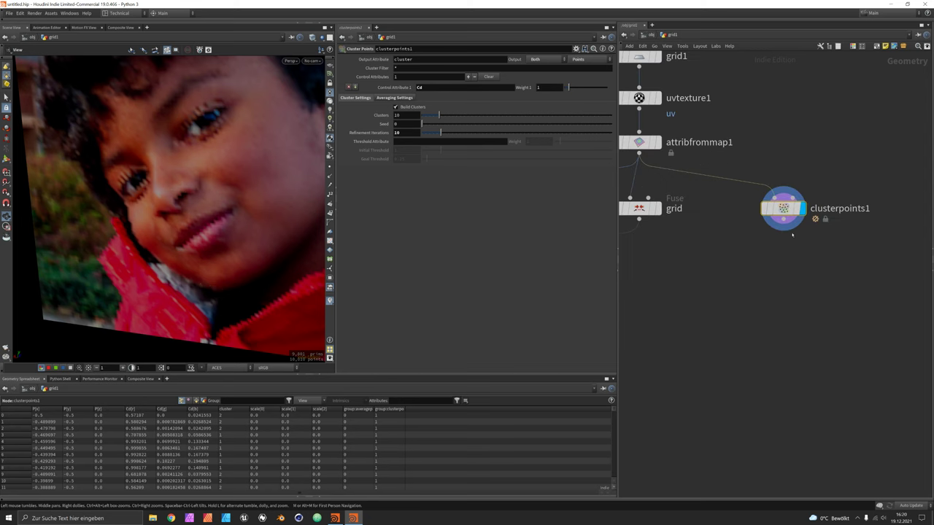
# Add a Split node (split1) beneath clusterpoints1.
pyautogui.press('Tab')
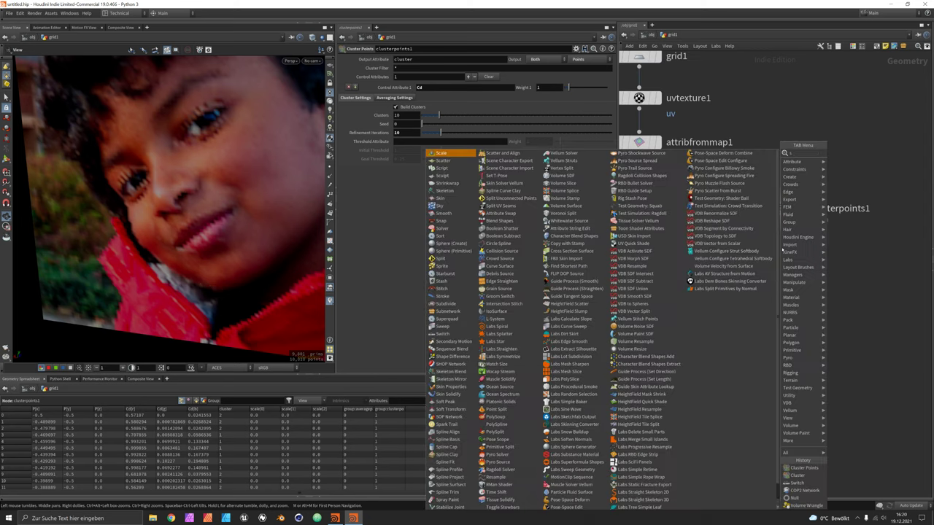
pyautogui.write('spl')
pyautogui.press('Return')
pyautogui.click(780, 253)
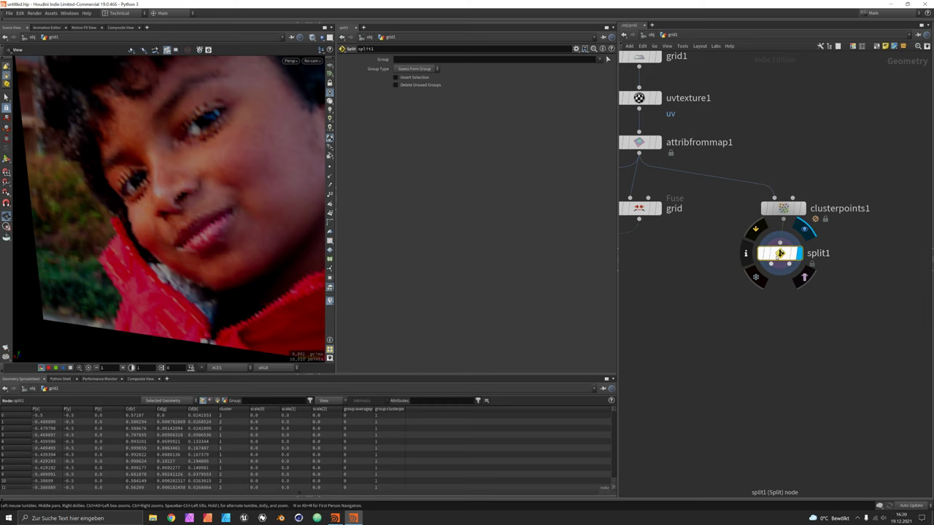
# Set split1's Group Type to Points.
pyautogui.click(415, 69)
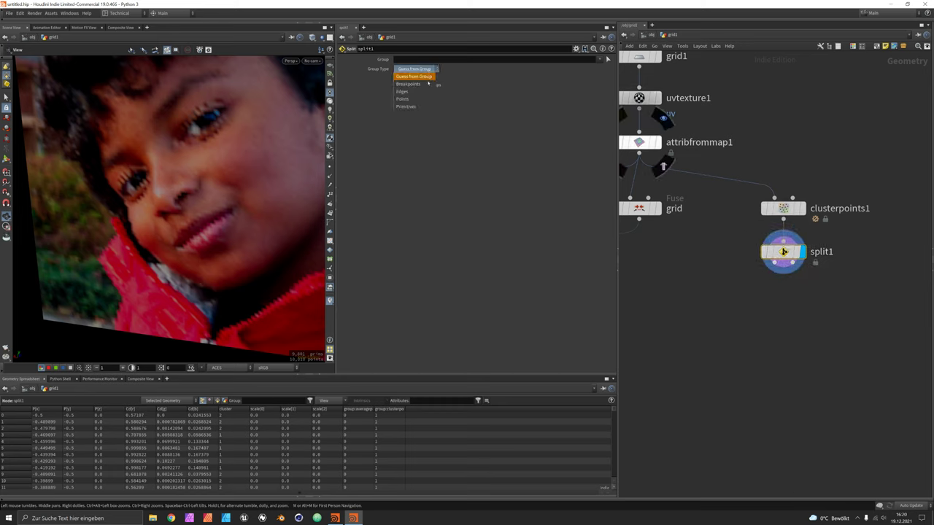
pyautogui.click(414, 98)
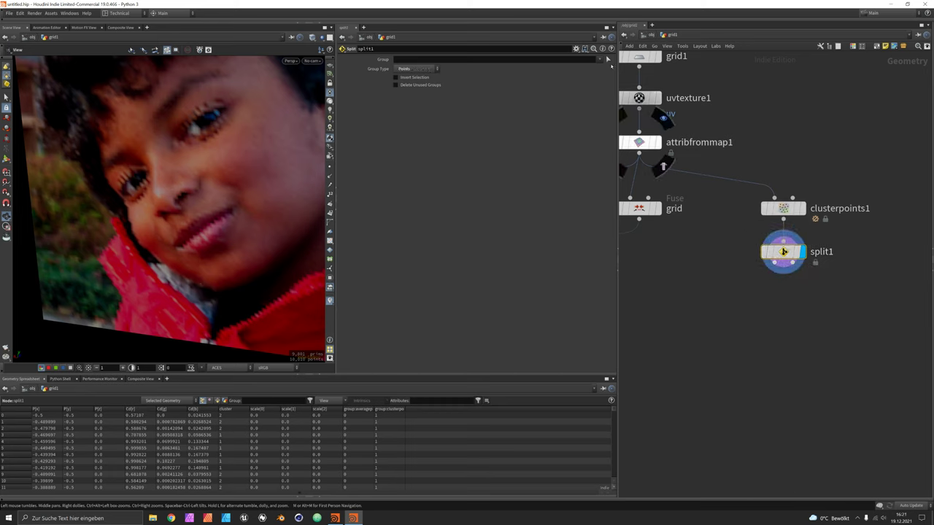
pyautogui.click(609, 60)
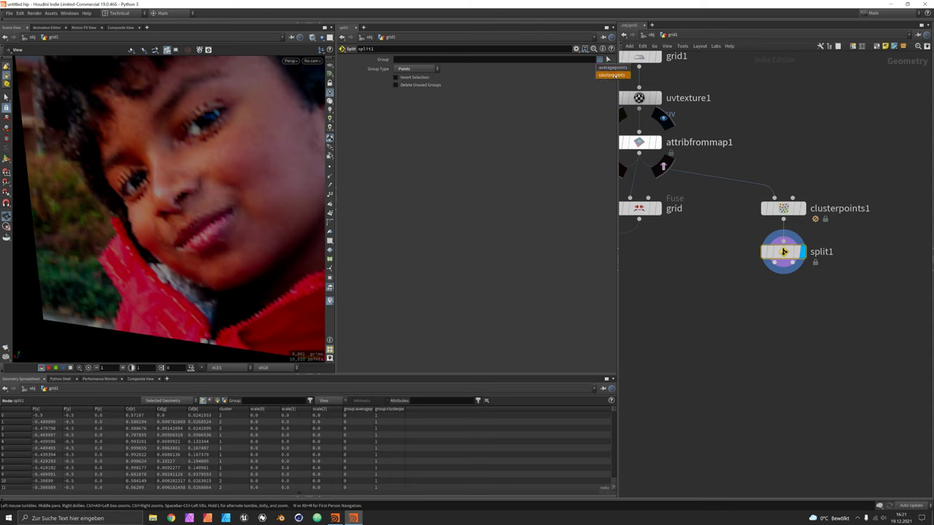
# Split off the clusterpoints group and add a displayed attribute wrangle below split1.
pyautogui.click(612, 74)
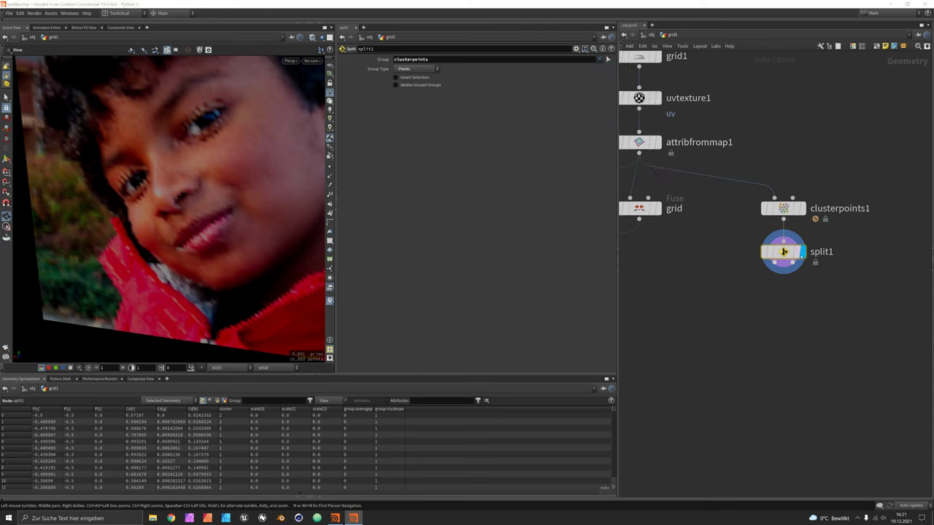
pyautogui.press('Tab')
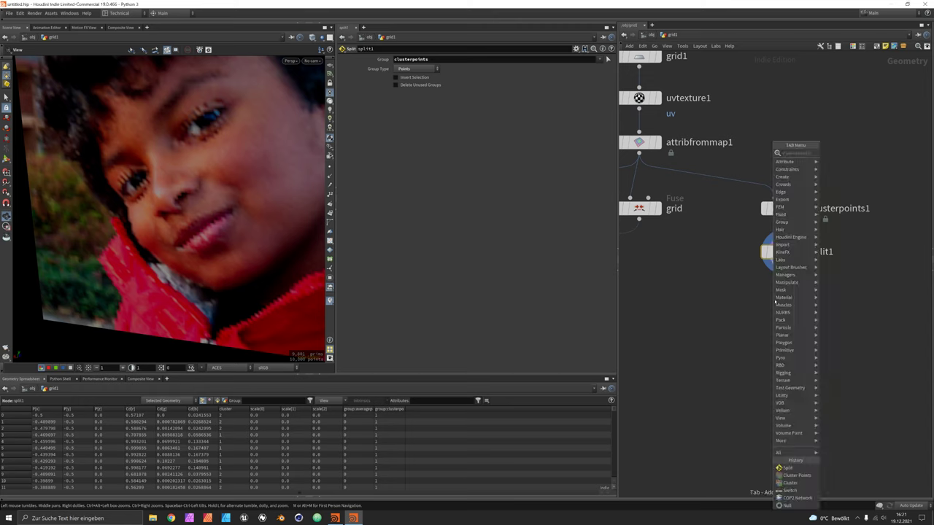
pyautogui.write('wrangle')
pyautogui.press('Return')
pyautogui.click(784, 299)
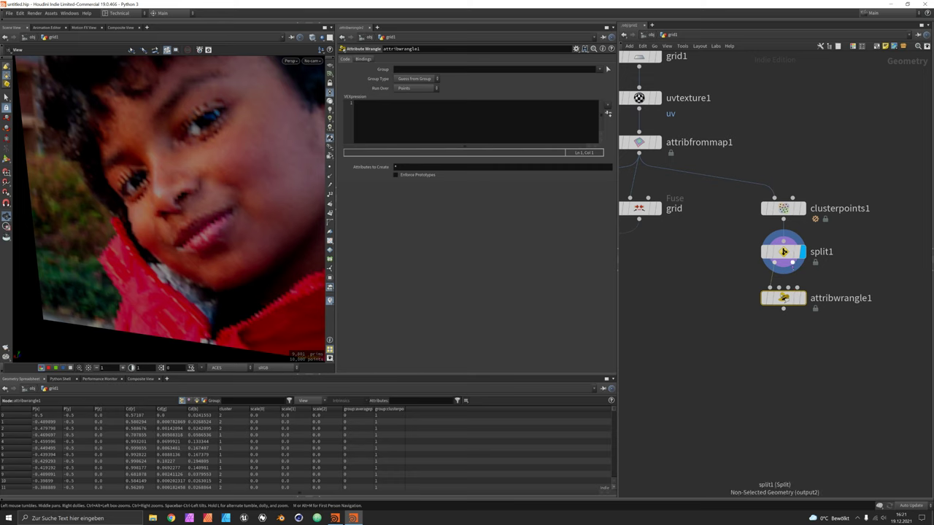
pyautogui.click(803, 299)
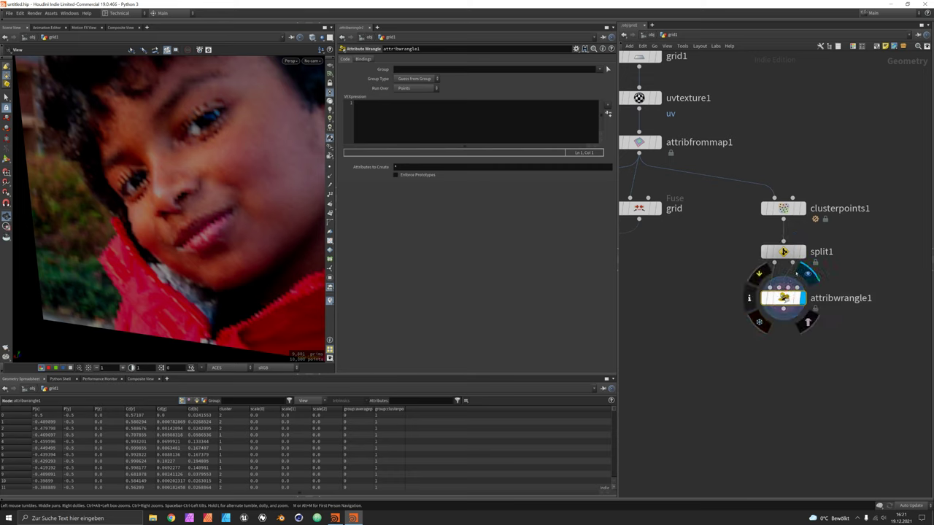
# Begin the wrangle's VEX code with 'int pt = findattribval'.
pyautogui.moveTo(793, 262)
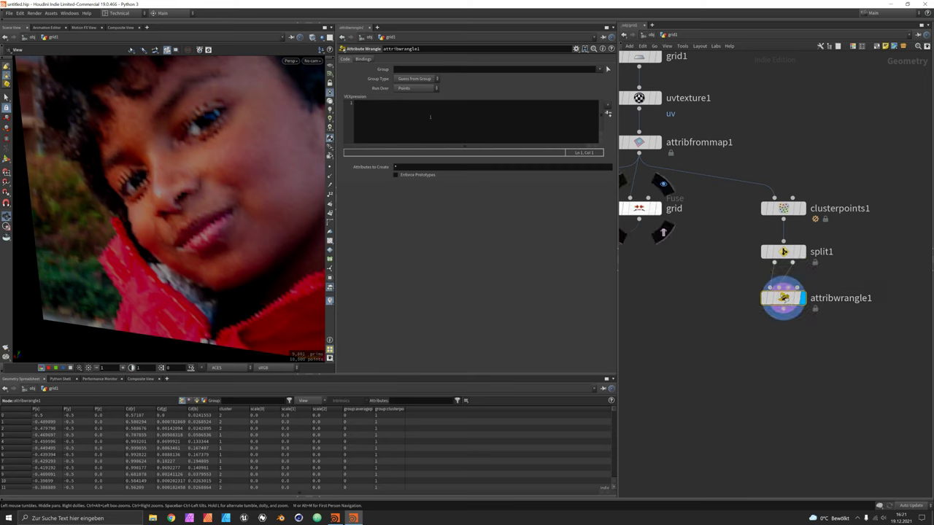
pyautogui.click(433, 124)
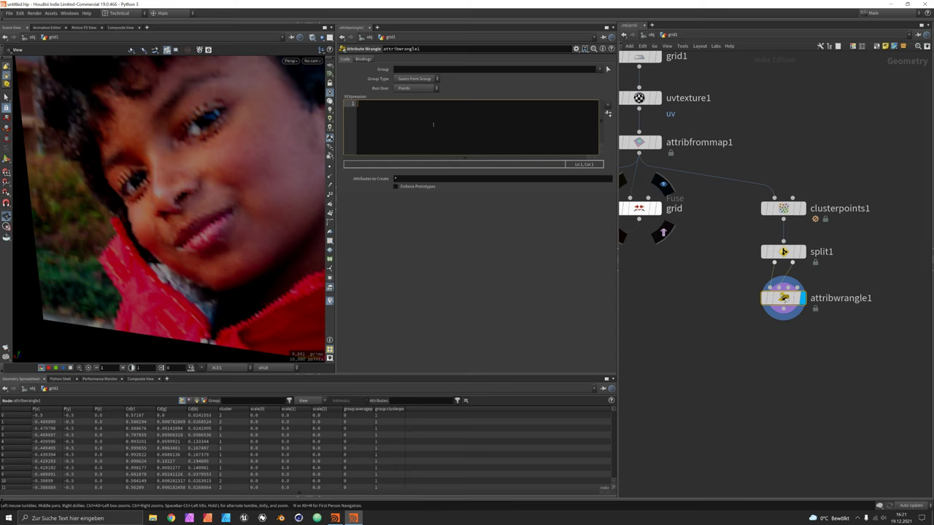
pyautogui.write('int')
pyautogui.write('pt')
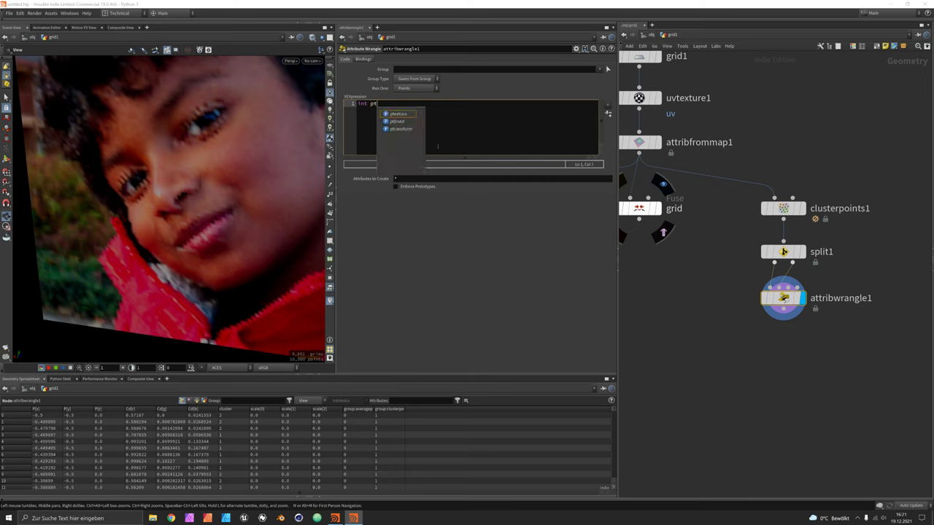
pyautogui.write(' = ')
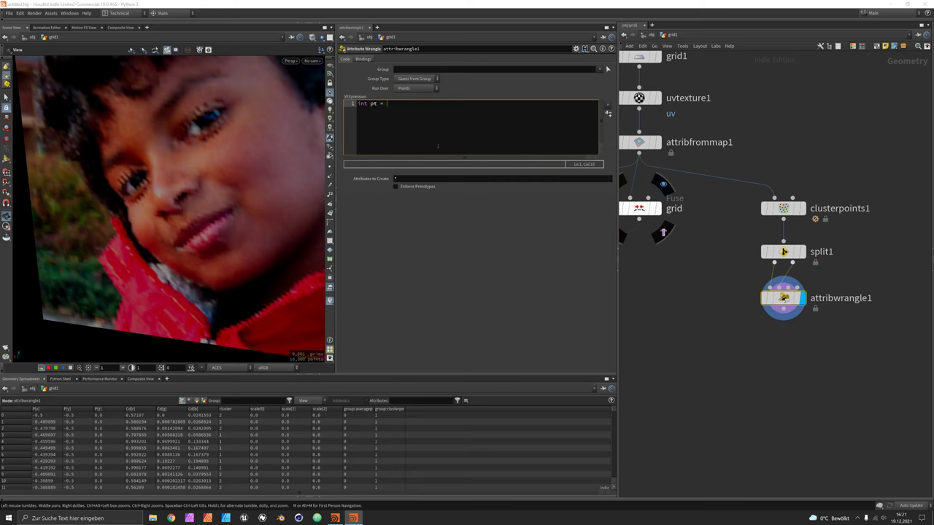
pyautogui.write('find')
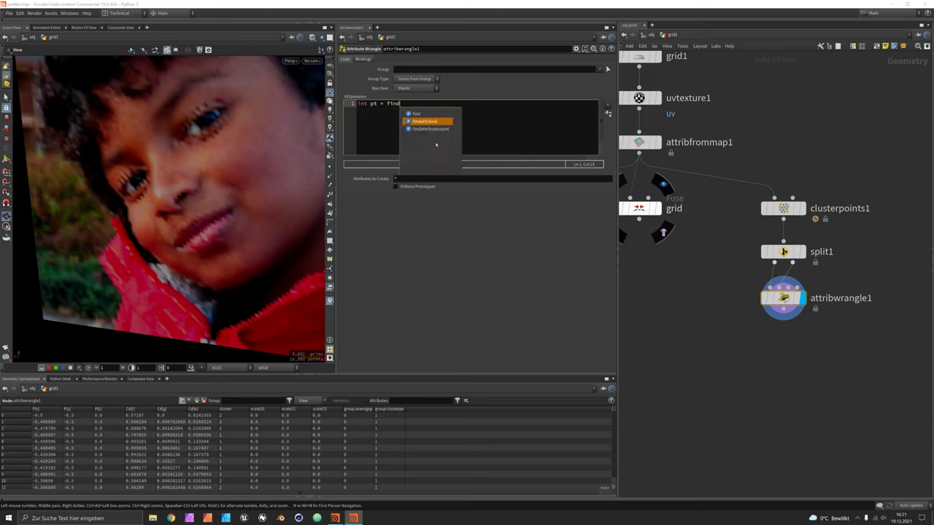
pyautogui.press('Return')
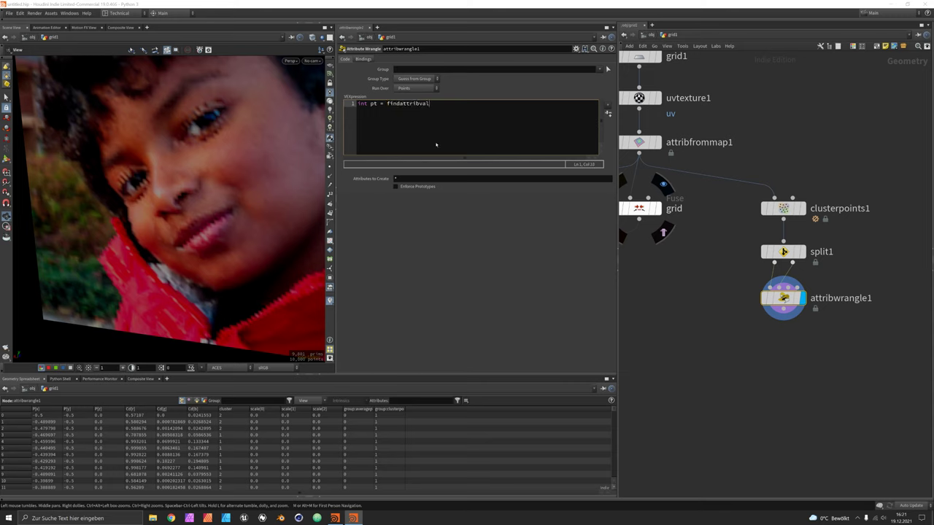
# Finish the line as findattribval(1, 'point', 'cluster', i@cluster, 0).
pyautogui.write('(')
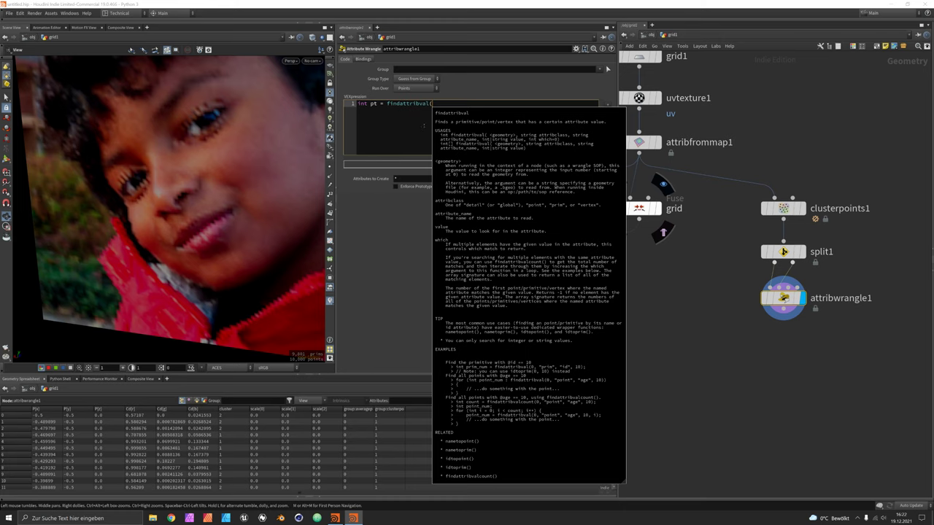
pyautogui.write('1')
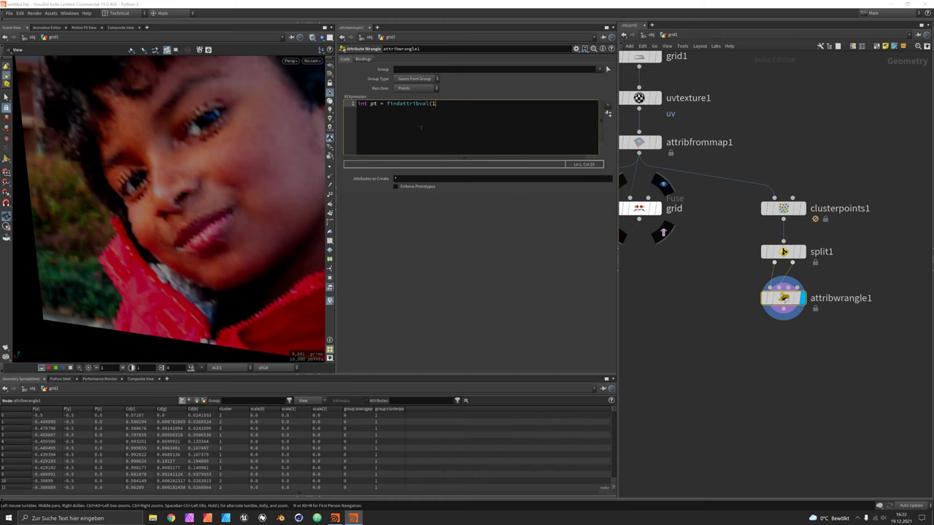
pyautogui.write(', "')
pyautogui.write("point'")
pyautogui.write(', ')
pyautogui.write("'")
pyautogui.write('cluster')
pyautogui.write("'")
pyautogui.write(', i')
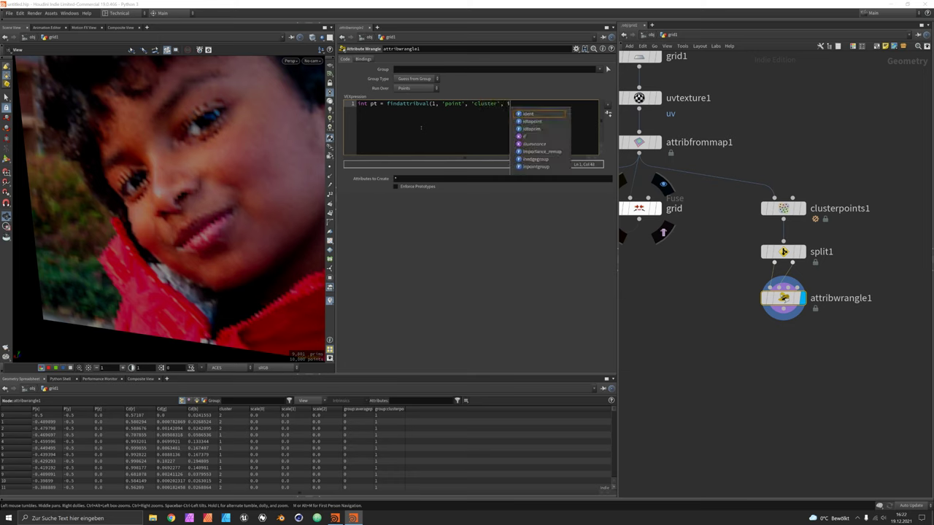
pyautogui.write('@clus')
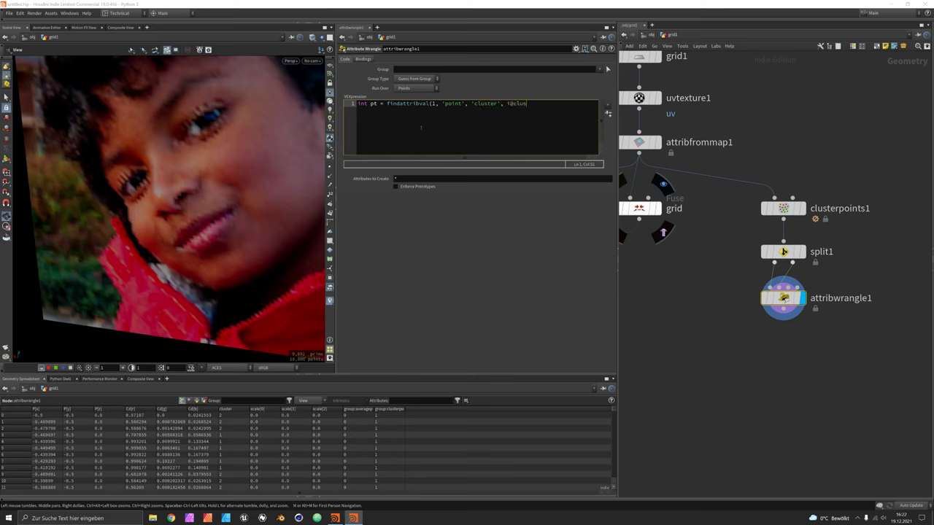
pyautogui.write('ter, 0);')
# Add a second VEX line v@Cd = point(1, 'Cd', pt); to apply cluster colours.
pyautogui.click(573, 107)
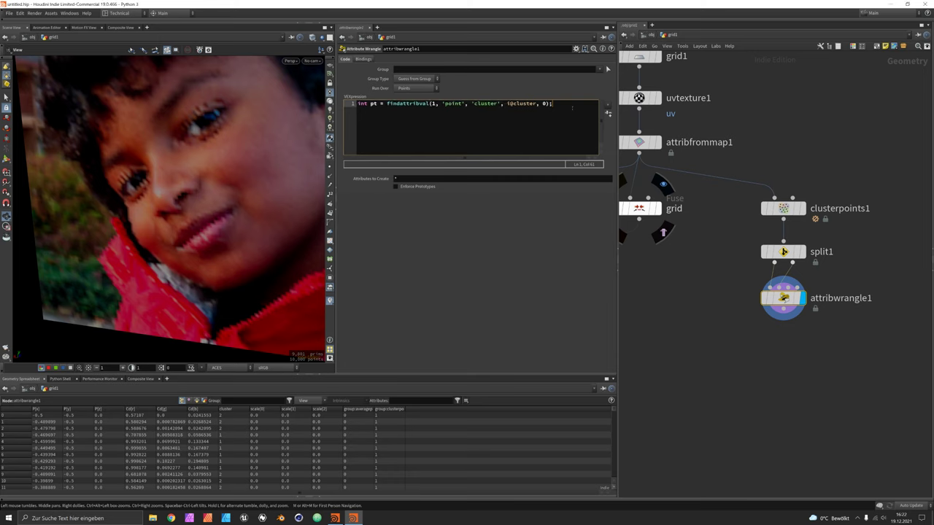
pyautogui.press('Return')
pyautogui.write('v@Cd')
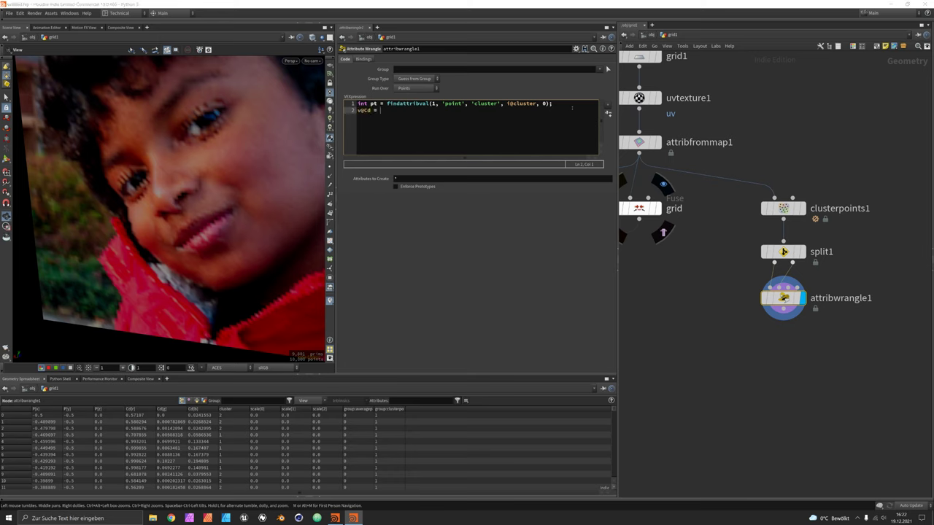
pyautogui.write(' = point')
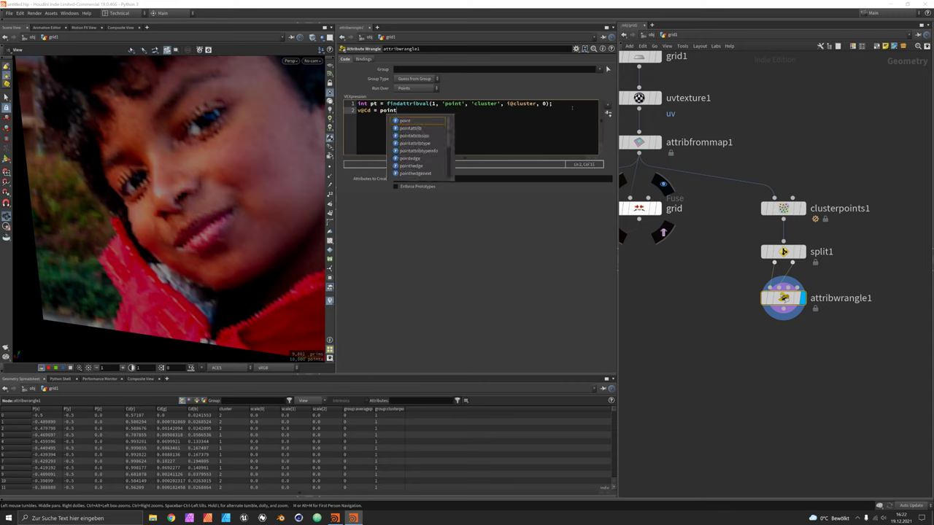
pyautogui.write("(1, 'Cd'")
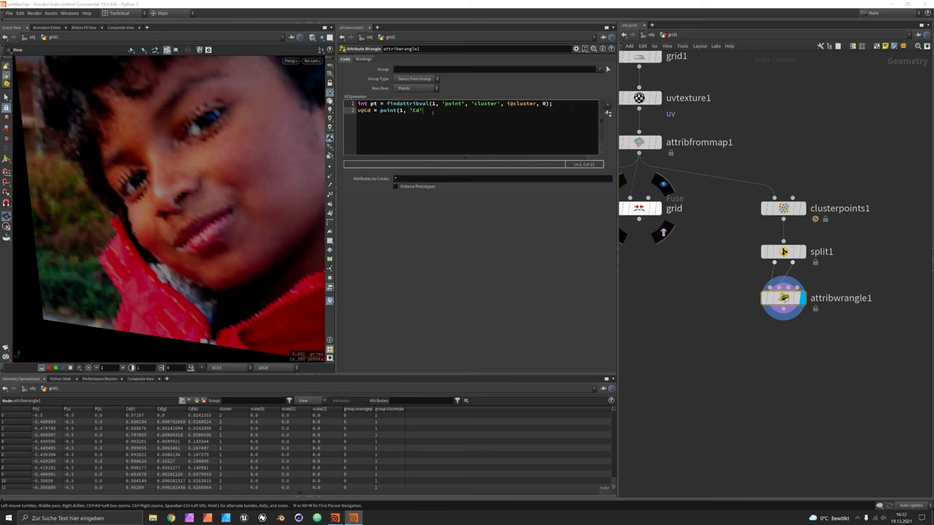
pyautogui.write(', pt);')
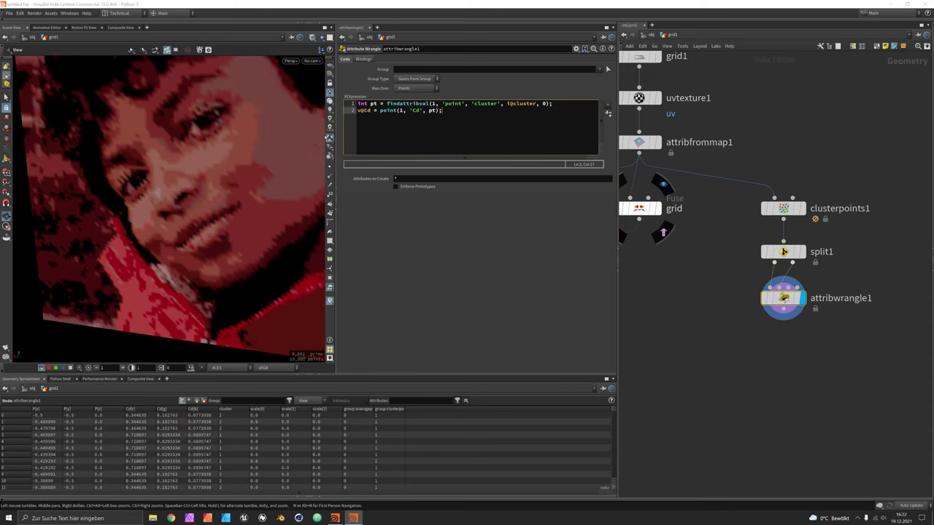
# Set clusterpoints1 to 7 clusters with seed 12 and inspect the seven-tone posterised portrait.
pyautogui.scroll(-5, 166, 219)
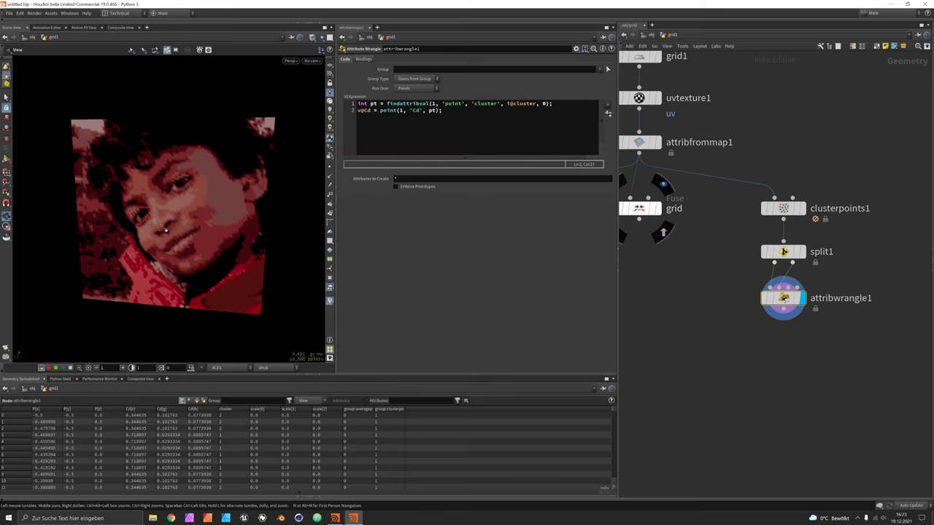
pyautogui.scroll(2, 156, 224)
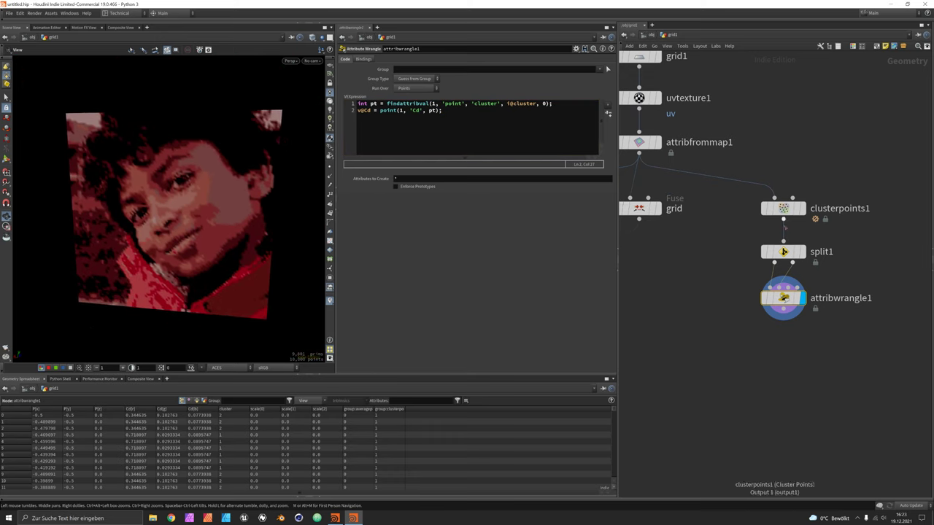
pyautogui.click(784, 209)
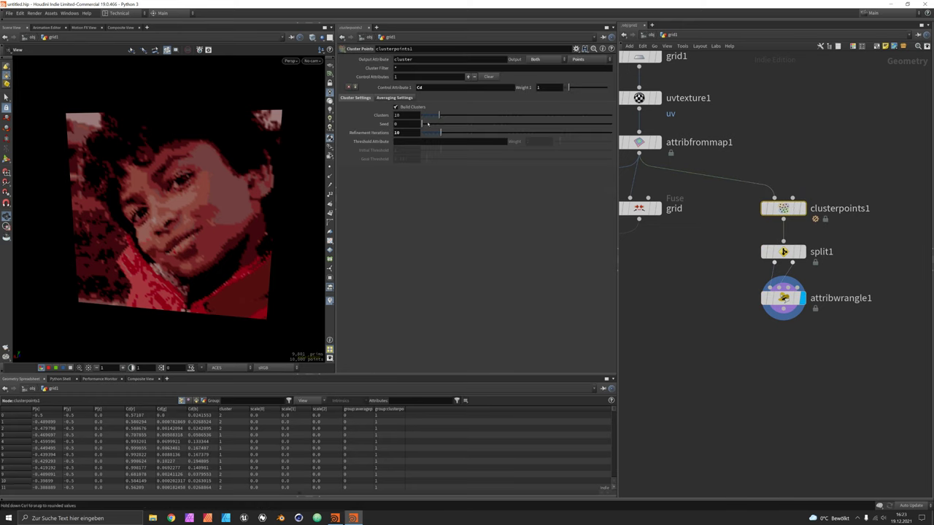
pyautogui.moveTo(428, 124)
pyautogui.mouseDown()
pyautogui.moveTo(459, 136)
pyautogui.moveTo(528, 135)
pyautogui.moveTo(443, 133)
pyautogui.moveTo(447, 118)
pyautogui.moveTo(486, 119)
pyautogui.moveTo(435, 116)
pyautogui.mouseUp()
pyautogui.moveTo(198, 179); pyautogui.dragTo(190, 173)
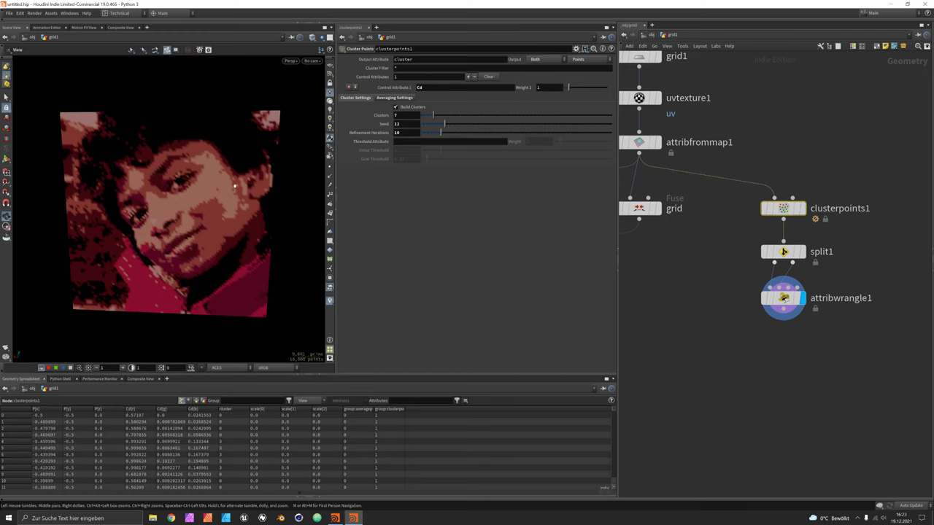
# Wire attribwrangle1 into switch1 and move switch1 and the output nodes below the cluster branch.
pyautogui.scroll(-5, 627, 305)
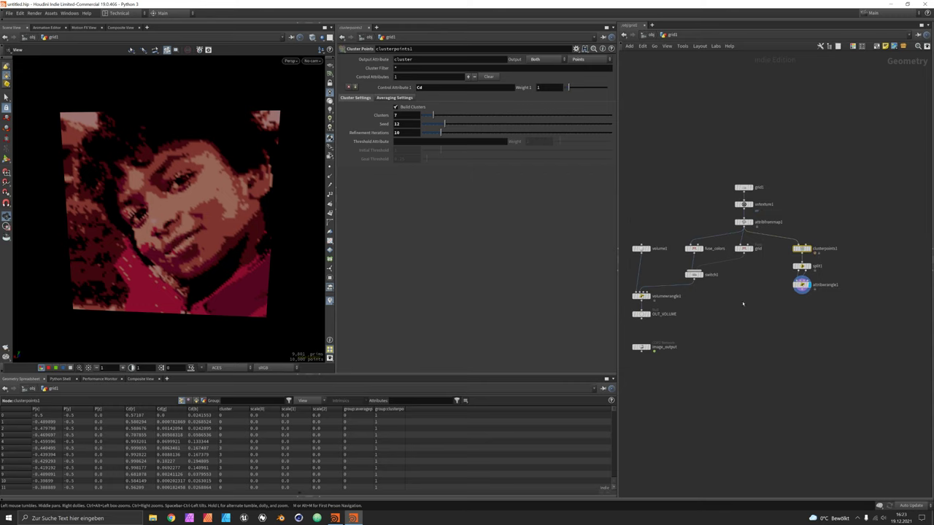
pyautogui.moveTo(807, 292); pyautogui.dragTo(707, 268)
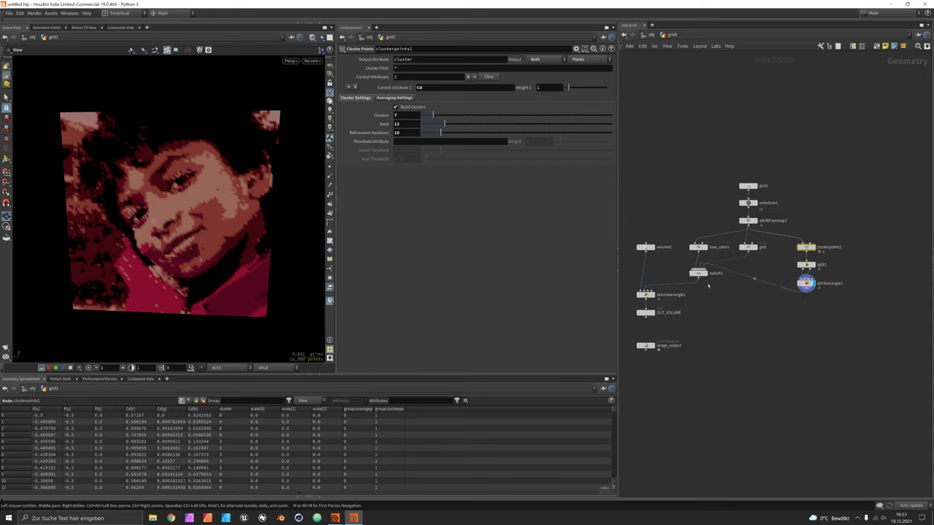
pyautogui.moveTo(631, 274); pyautogui.dragTo(631, 379)
pyautogui.moveTo(699, 276); pyautogui.dragTo(749, 304)
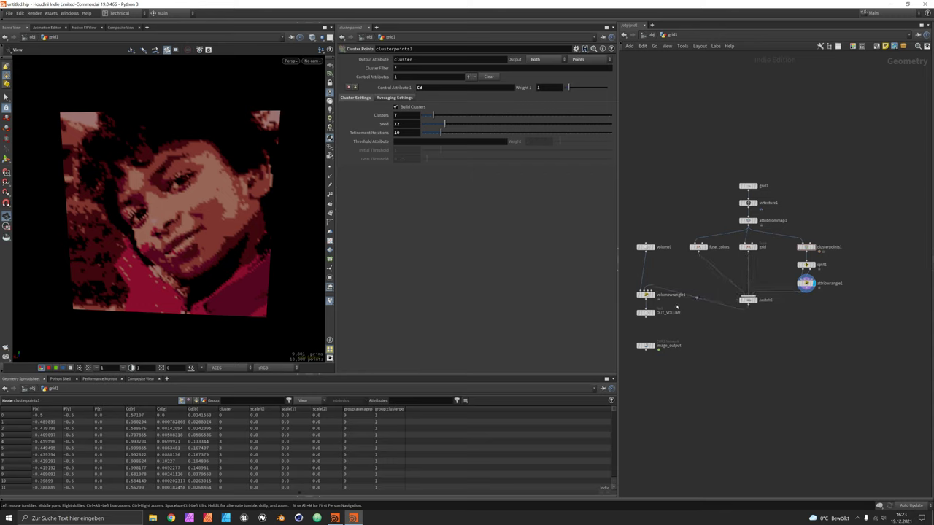
pyautogui.moveTo(645, 295); pyautogui.dragTo(646, 336)
pyautogui.moveTo(791, 355); pyautogui.dragTo(785, 344, button='middle')
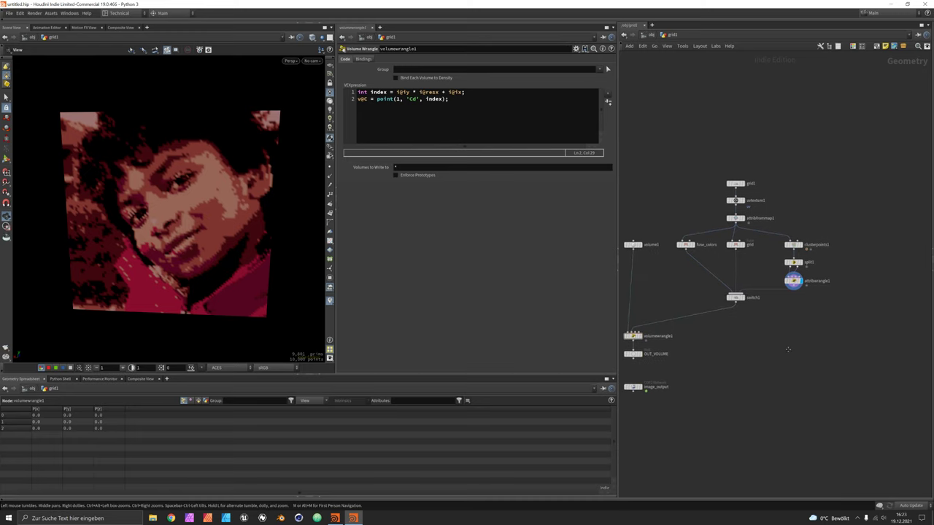
# Box-select the grid1, uvtexture1 and attribfrommap1 nodes.
pyautogui.scroll(2, 832, 185)
pyautogui.moveTo(832, 185); pyautogui.dragTo(806, 160, button='middle')
pyautogui.moveTo(698, 133); pyautogui.dragTo(702, 204)
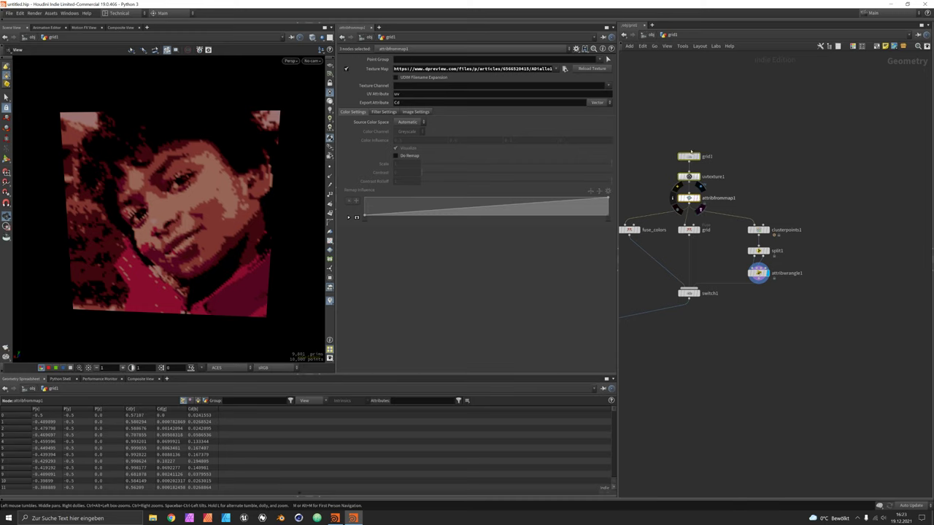
# Duplicate the grid, UV texture and attribute-from-map nodes and display attribfrommap2.
pyautogui.keyDown('alt'); pyautogui.moveTo(689, 199); pyautogui.dragTo(866, 199); pyautogui.keyUp('alt')
pyautogui.click(841, 145)
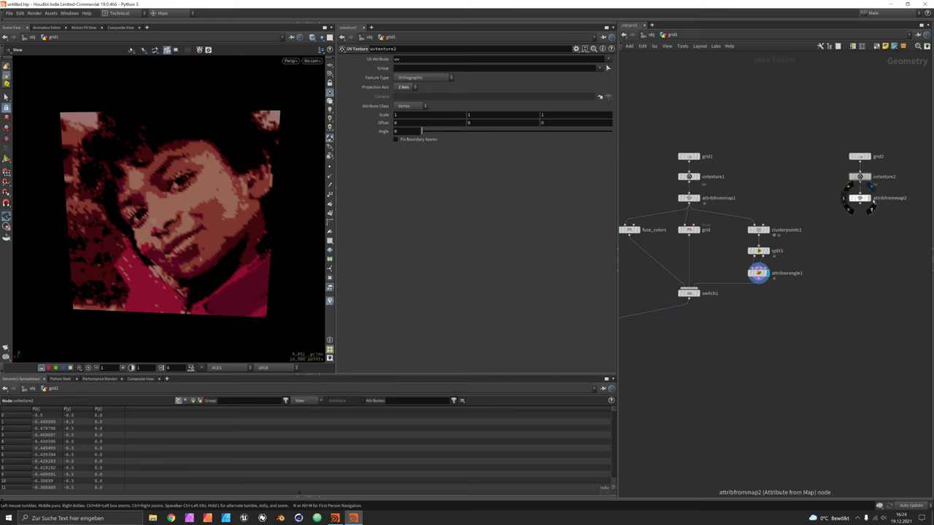
pyautogui.click(855, 198)
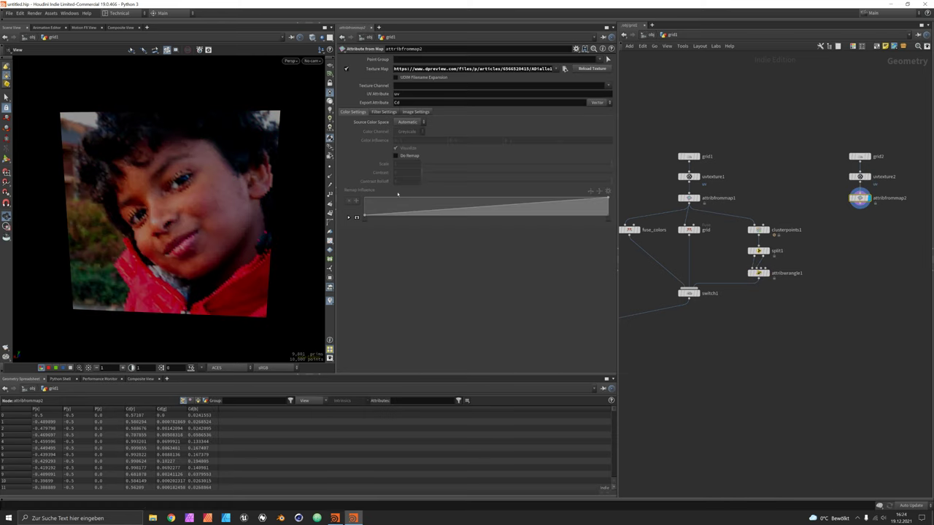
# Paste the painted-portrait URL from color_posterization into attribfrommap2's Texture Map.
pyautogui.hotkey('alt', 'Tab')
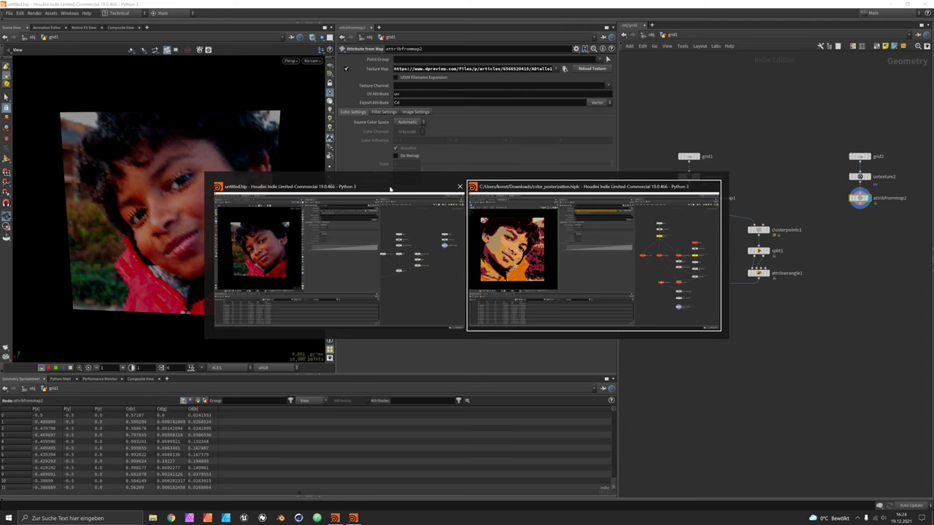
pyautogui.click(845, 235)
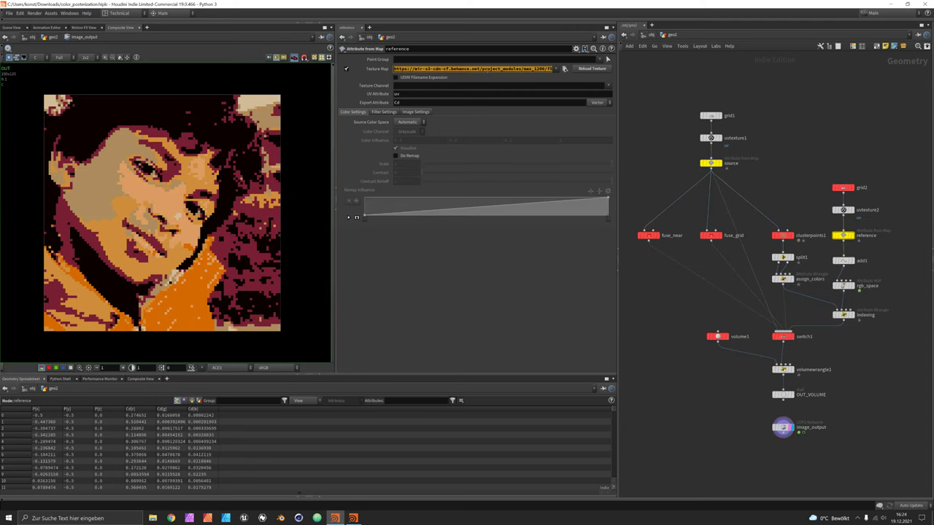
pyautogui.hotkey('alt', 'Tab')
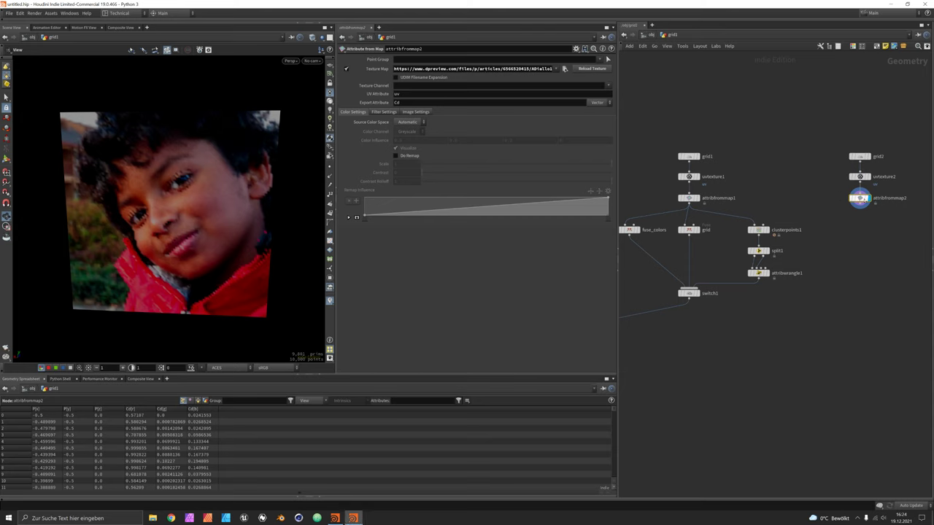
pyautogui.click(502, 70)
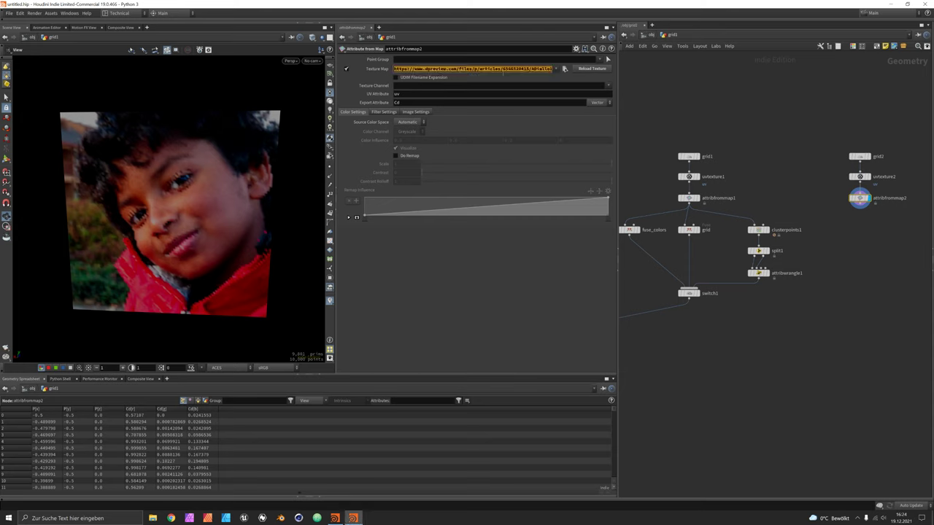
pyautogui.hotkey('ctrl', 'v')
pyautogui.press('Return')
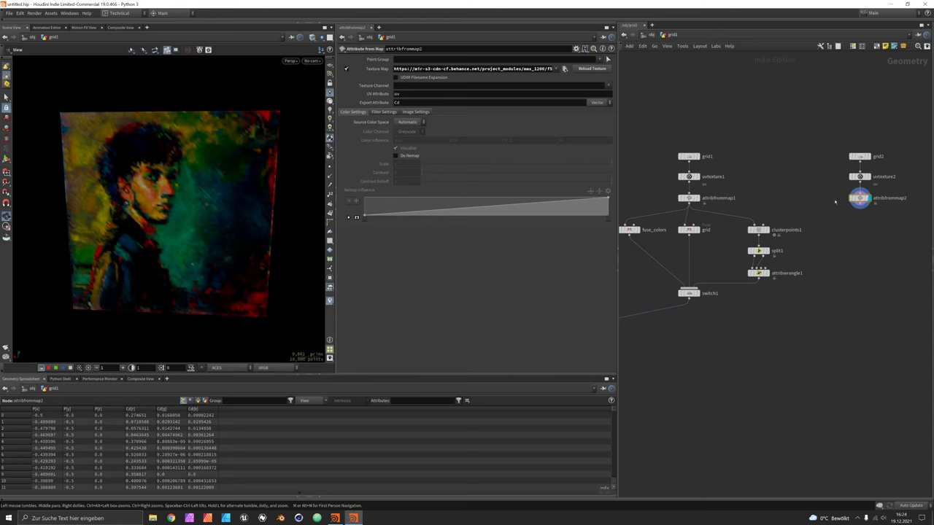
pyautogui.scroll(2, 197, 200)
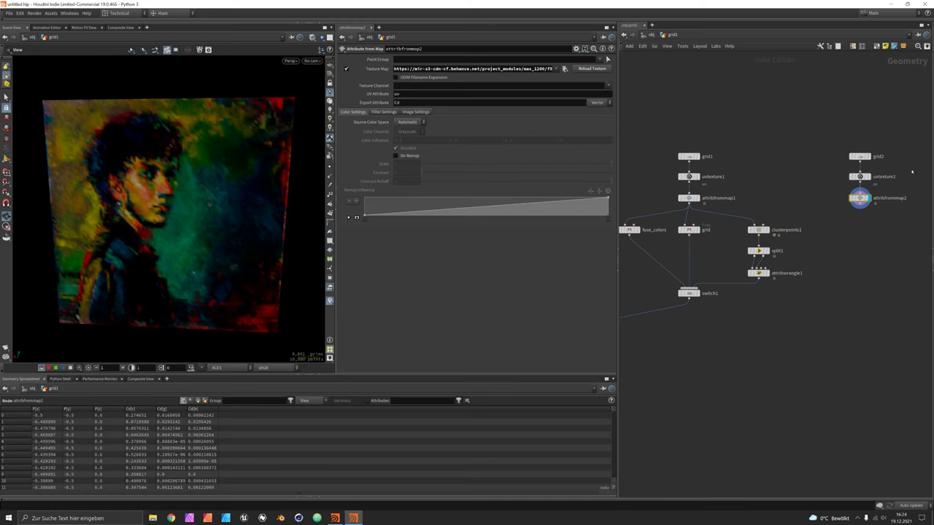
pyautogui.click(861, 156)
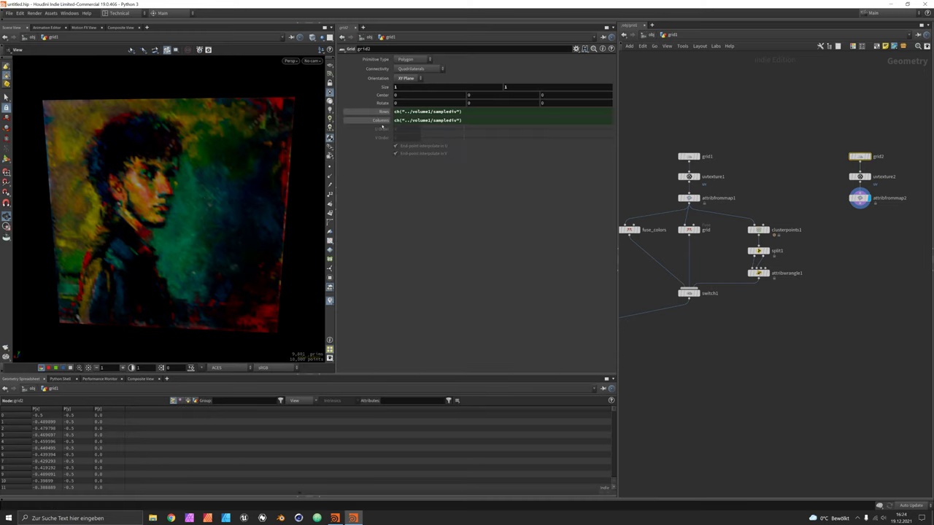
# Delete grid2's Rows and Columns channels and set both to 20.
pyautogui.rightClick(381, 115)
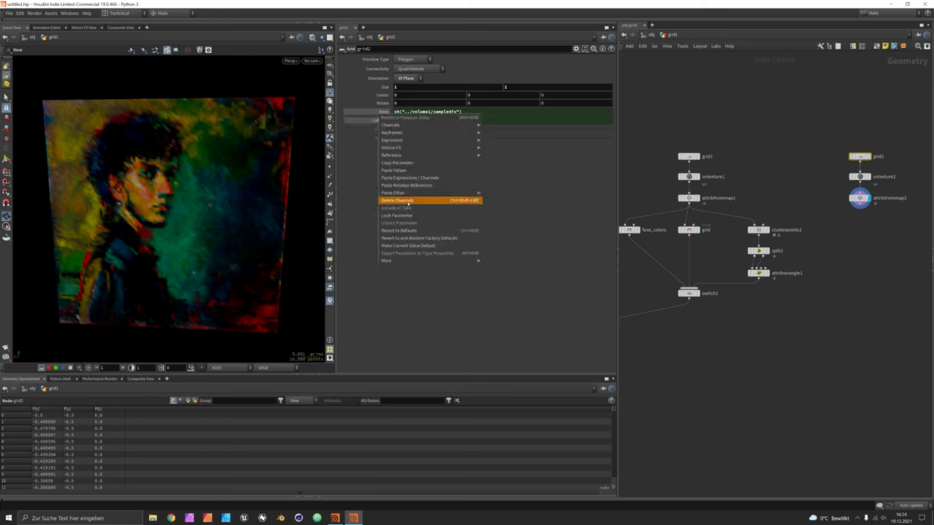
pyautogui.click(409, 200)
pyautogui.rightClick(386, 122)
pyautogui.click(407, 208)
pyautogui.click(416, 111)
pyautogui.write('20')
pyautogui.press('Tab')
pyautogui.write('20')
pyautogui.press('Return')
pyautogui.moveTo(229, 163); pyautogui.dragTo(266, 176)
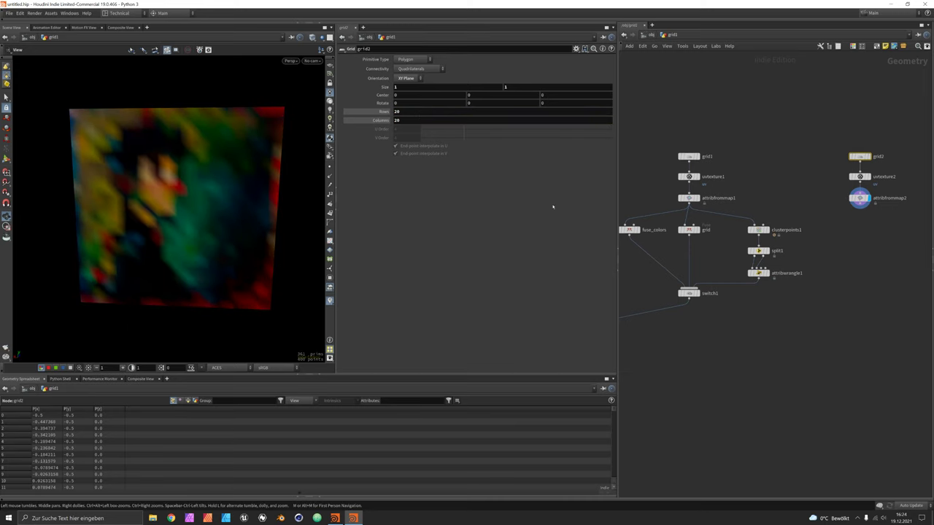
pyautogui.moveTo(909, 251); pyautogui.dragTo(900, 236, button='middle')
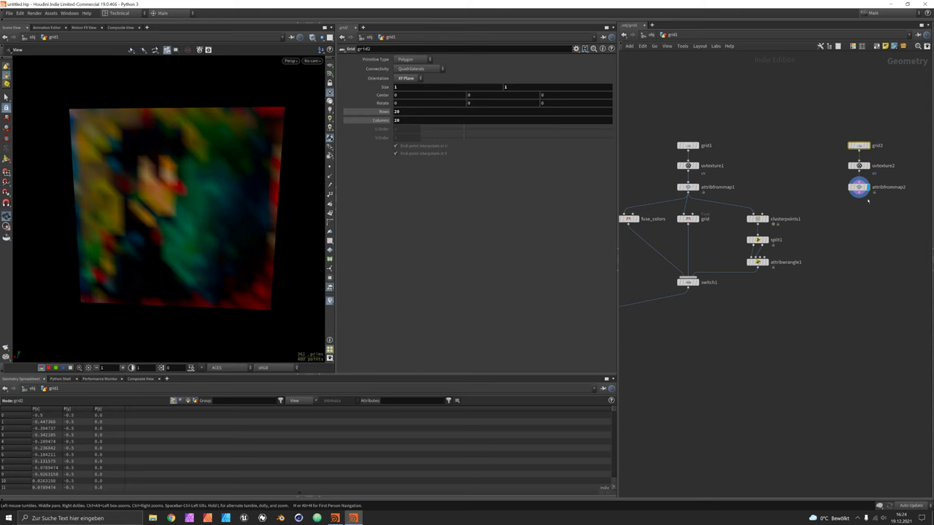
# Add add1 below attribfrommap2 with Delete Geometry But Keep the Points enabled.
pyautogui.press('Tab')
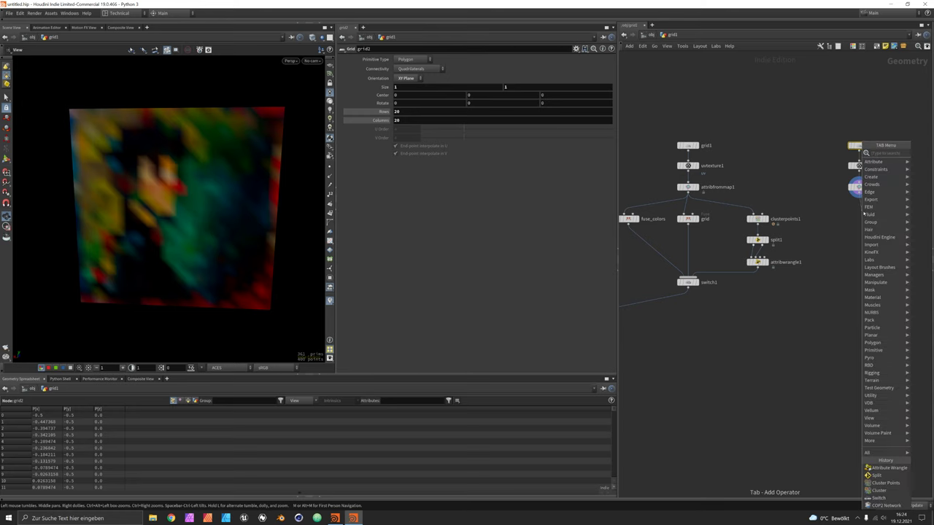
pyautogui.write('add')
pyautogui.press('Return')
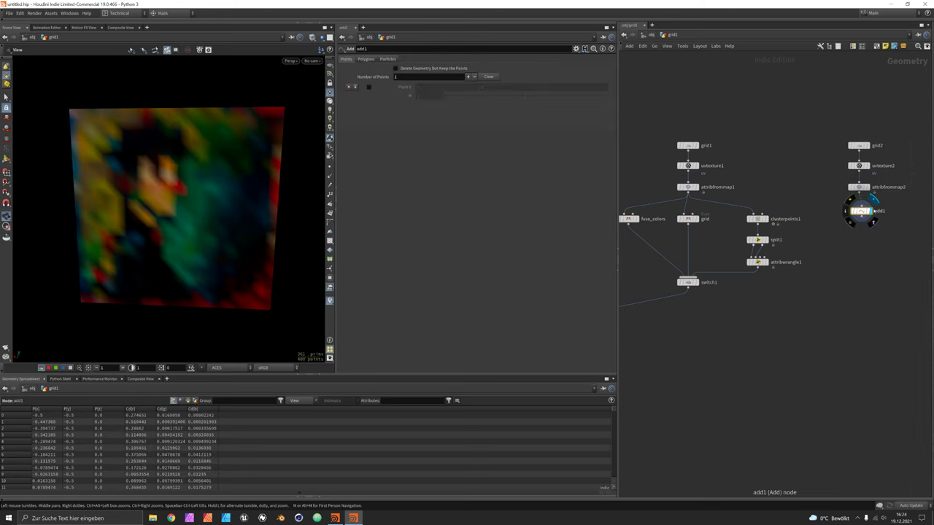
pyautogui.click(861, 211)
pyautogui.click(395, 68)
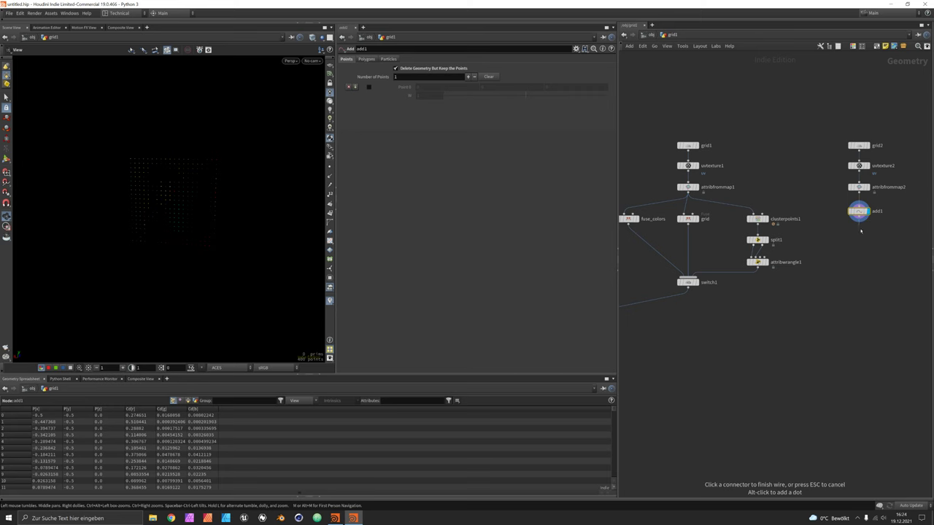
# Create an Attribute VOP, pointvop1, below add1.
pyautogui.press('Tab')
pyautogui.write('attribute vop')
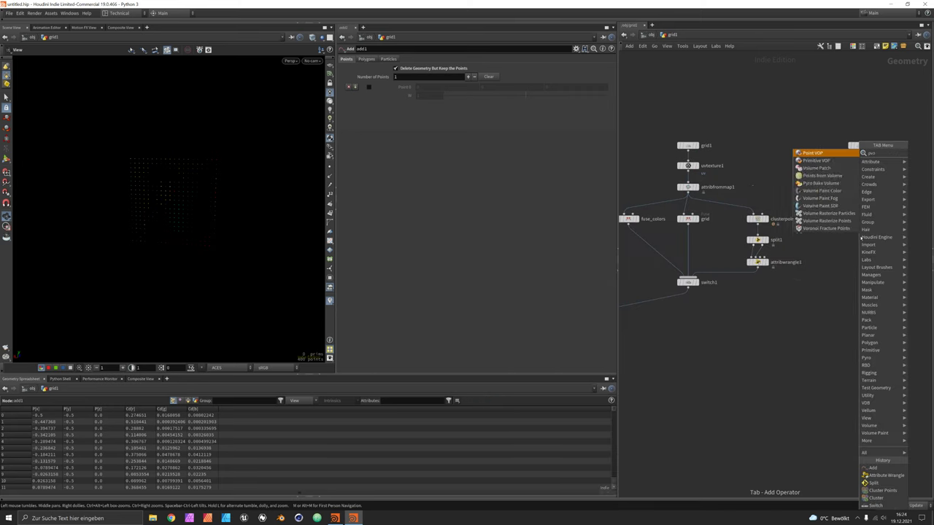
pyautogui.press('Return')
pyautogui.click(860, 235)
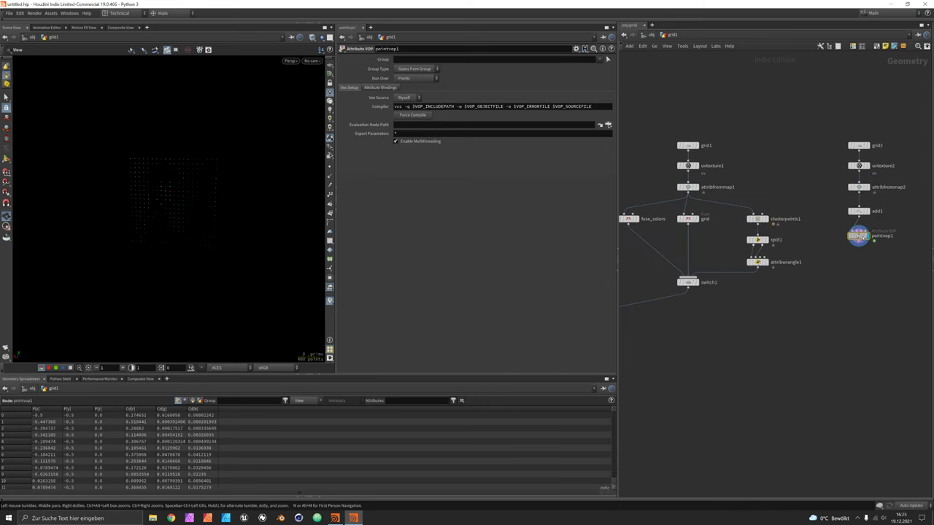
# Inside pointvop1, wire the global Cd output into the output P input.
pyautogui.doubleClick(859, 236)
pyautogui.moveTo(696, 245); pyautogui.dragTo(656, 188)
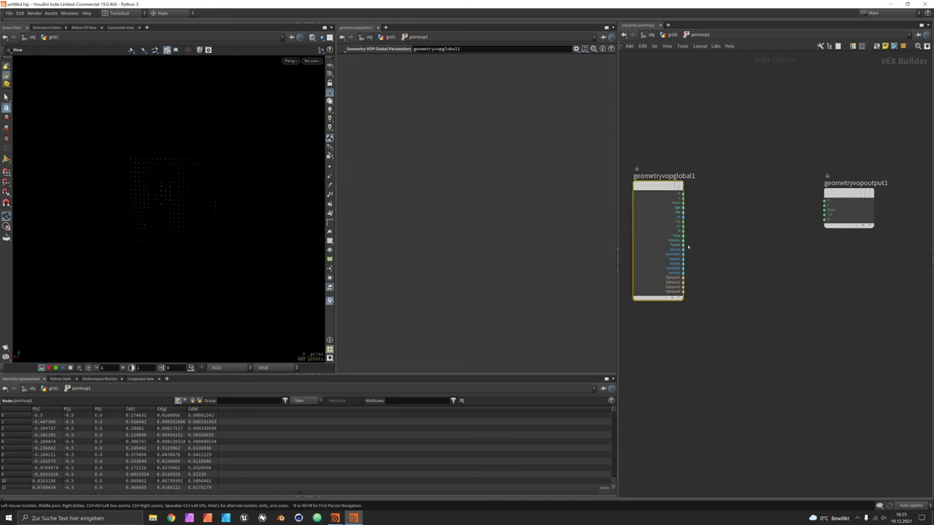
pyautogui.scroll(3, 684, 224)
pyautogui.click(683, 221)
pyautogui.click(883, 192)
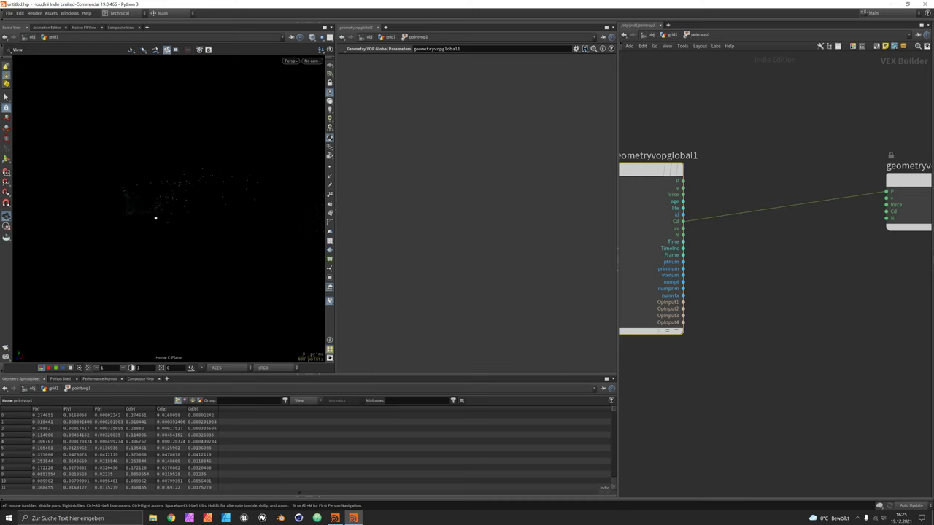
# Set the viewport's geometry point size to 5 and move geometryvopoutput1 beside the globals node.
pyautogui.press('d')
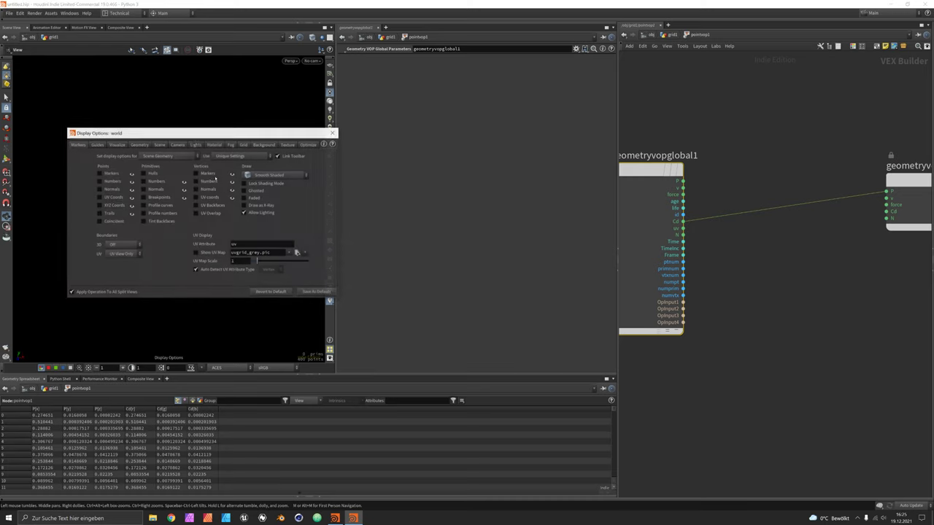
pyautogui.click(141, 146)
pyautogui.moveTo(156, 129); pyautogui.dragTo(324, 112)
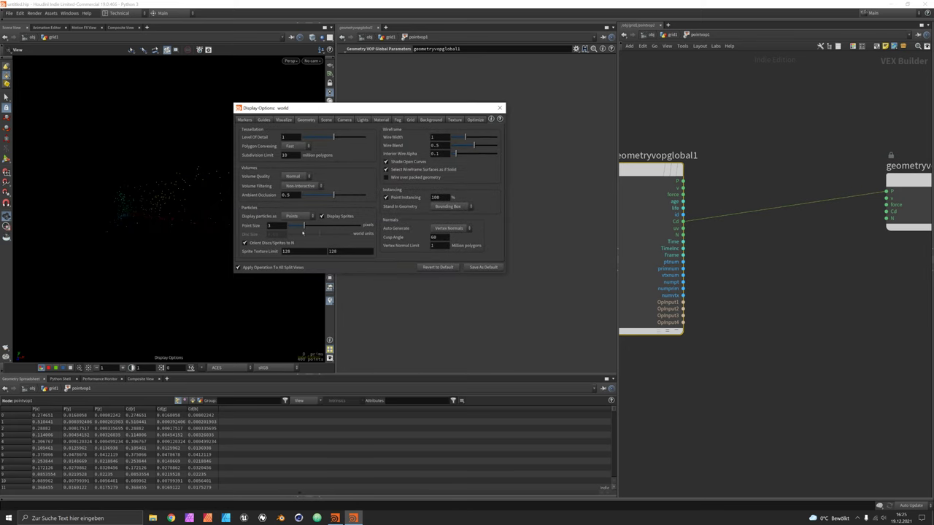
pyautogui.doubleClick(274, 226)
pyautogui.write('5')
pyautogui.press('Return')
pyautogui.click(500, 108)
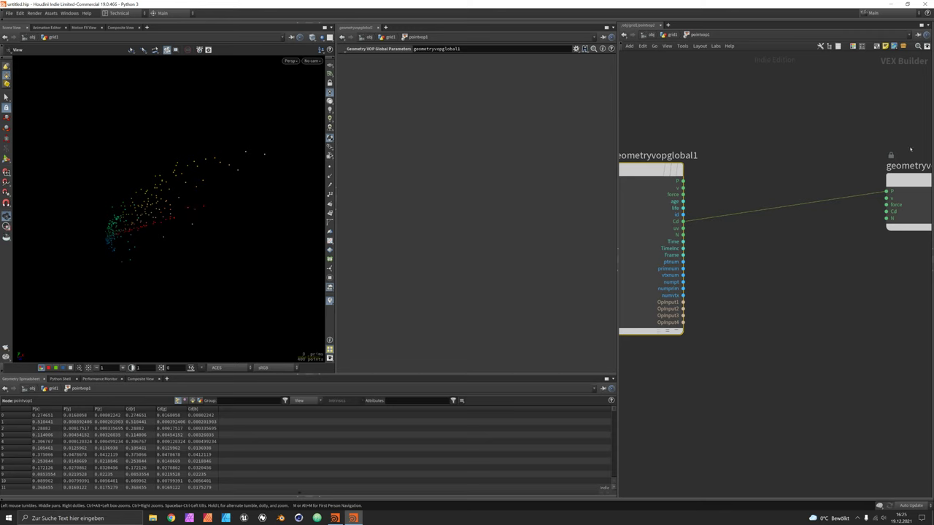
pyautogui.moveTo(914, 180); pyautogui.dragTo(807, 171)
pyautogui.click(749, 285)
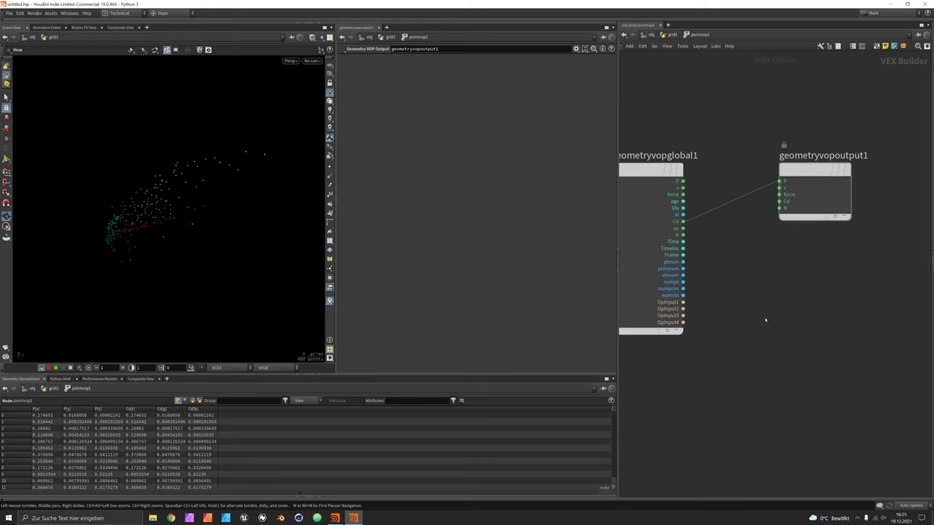
pyautogui.press('u')
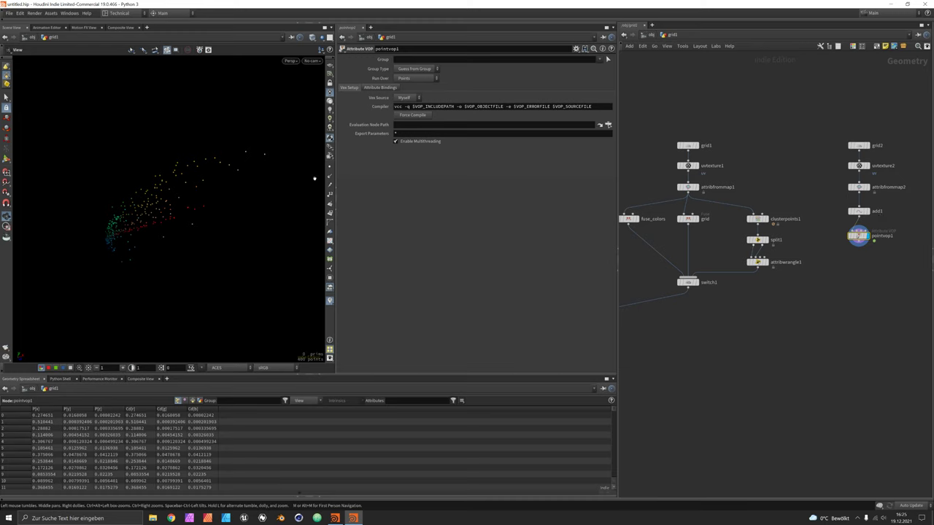
pyautogui.moveTo(169, 201)
pyautogui.mouseDown()
pyautogui.moveTo(162, 205)
pyautogui.moveTo(177, 193)
pyautogui.mouseUp()
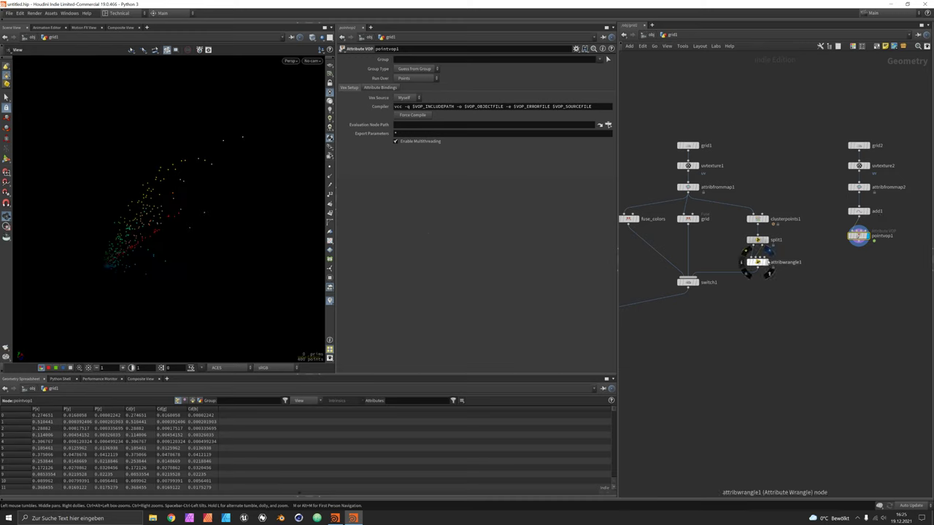
pyautogui.click(766, 263)
pyautogui.click(757, 262)
pyautogui.moveTo(141, 242); pyautogui.dragTo(195, 246)
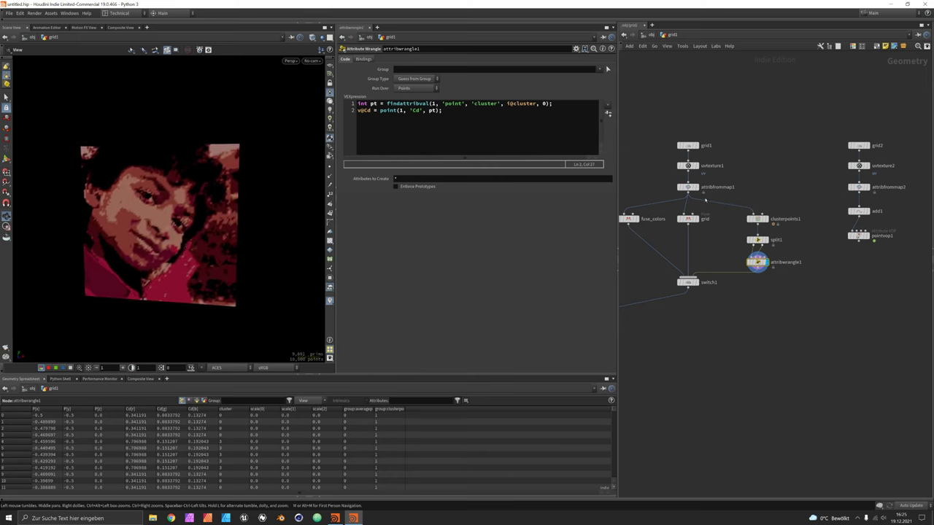
pyautogui.moveTo(689, 186)
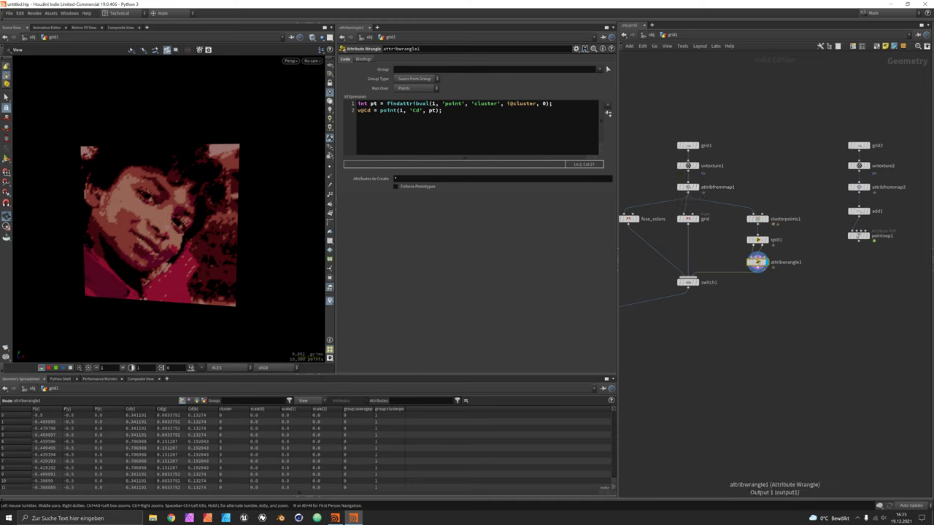
pyautogui.click(870, 228)
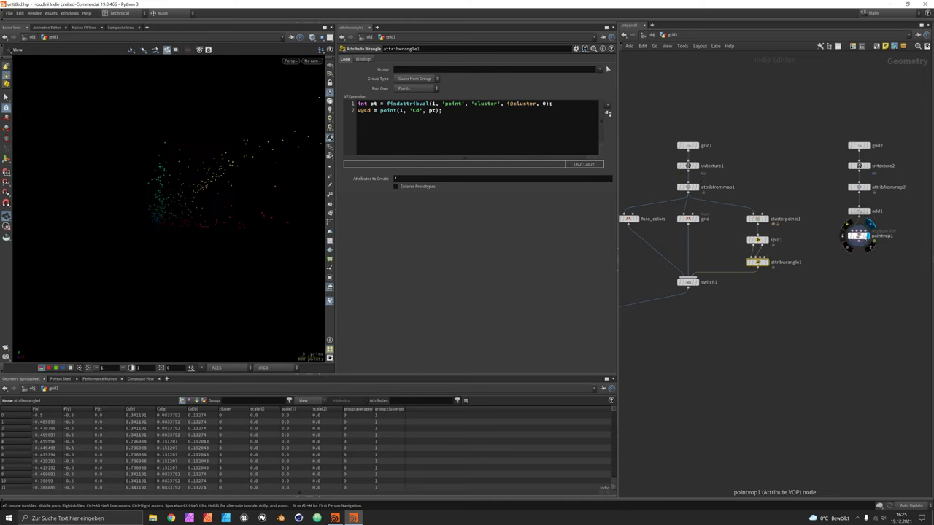
pyautogui.click(859, 236)
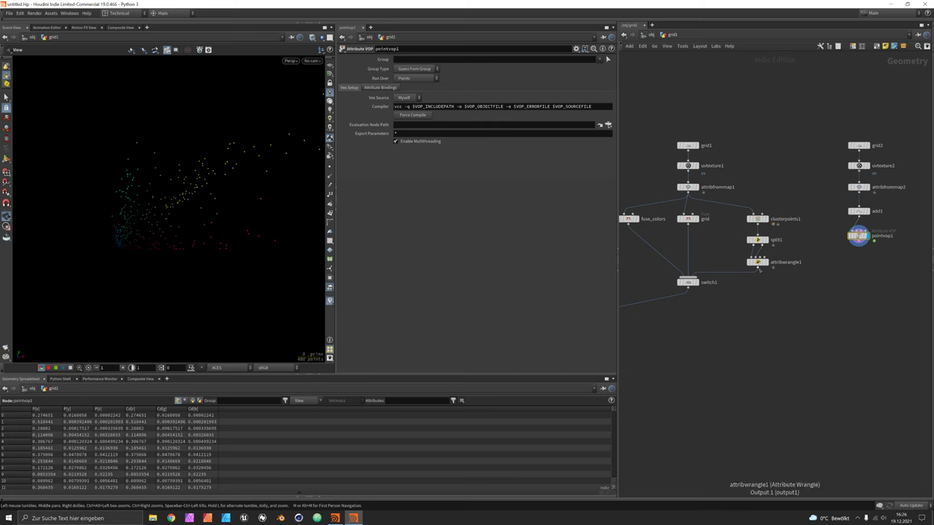
# Add and display attribwrangle2, and rename attribfrommap2 to 'reference'.
pyautogui.press('Tab')
pyautogui.write('wrangle')
pyautogui.press('Return')
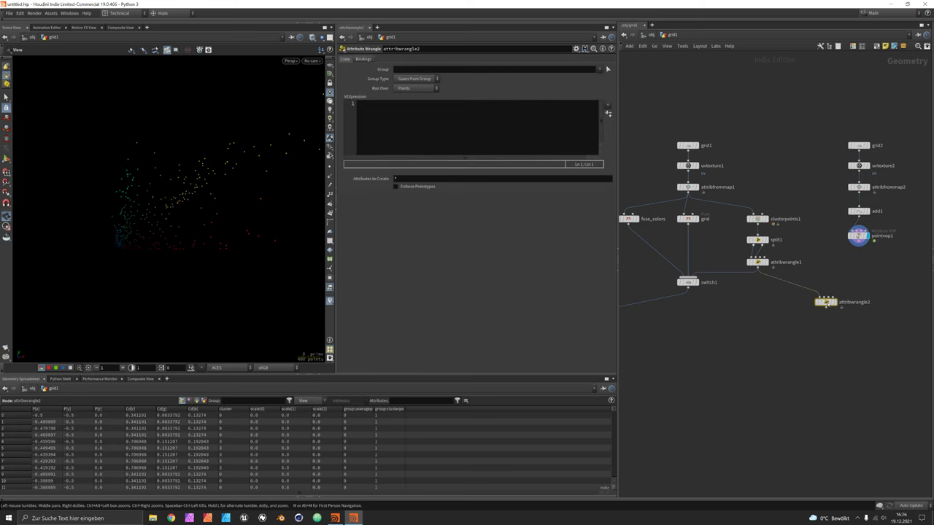
pyautogui.click(821, 308)
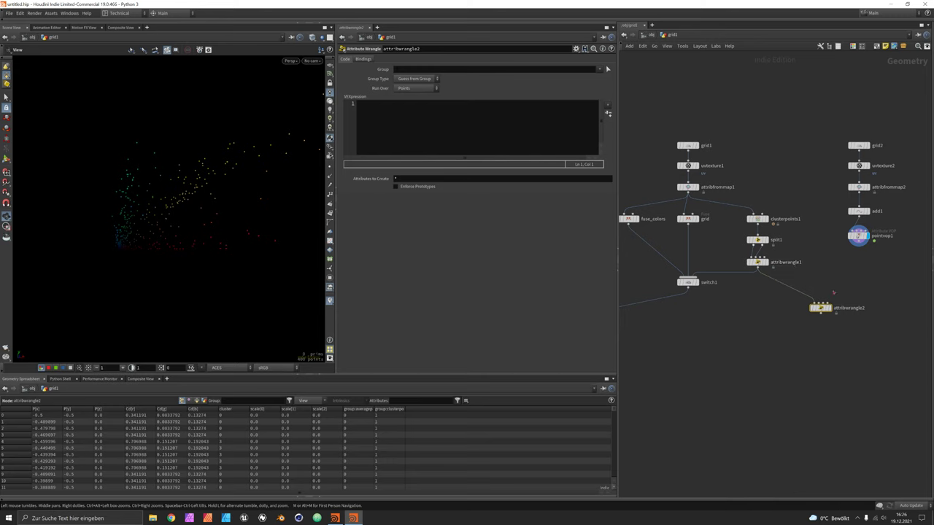
pyautogui.click(829, 307)
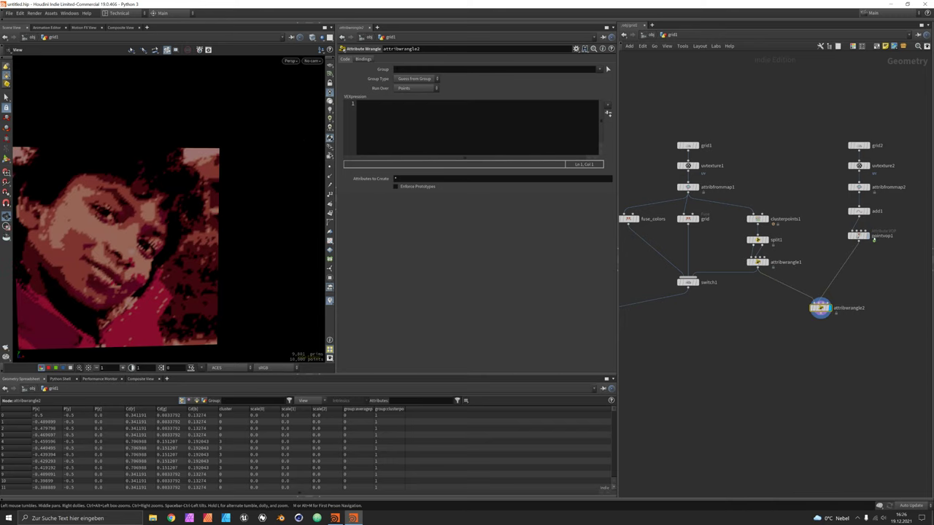
pyautogui.doubleClick(889, 187)
pyautogui.write('reference')
pyautogui.press('Return')
# Write int pt_near = nearpoint(1, v@Cd); in attribwrangle2's VEX code.
pyautogui.click(448, 125)
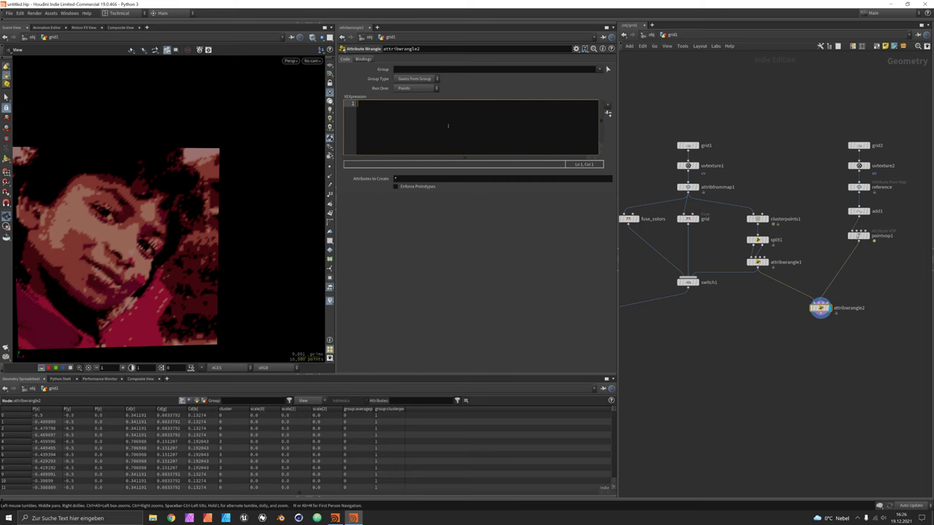
pyautogui.write('int pt')
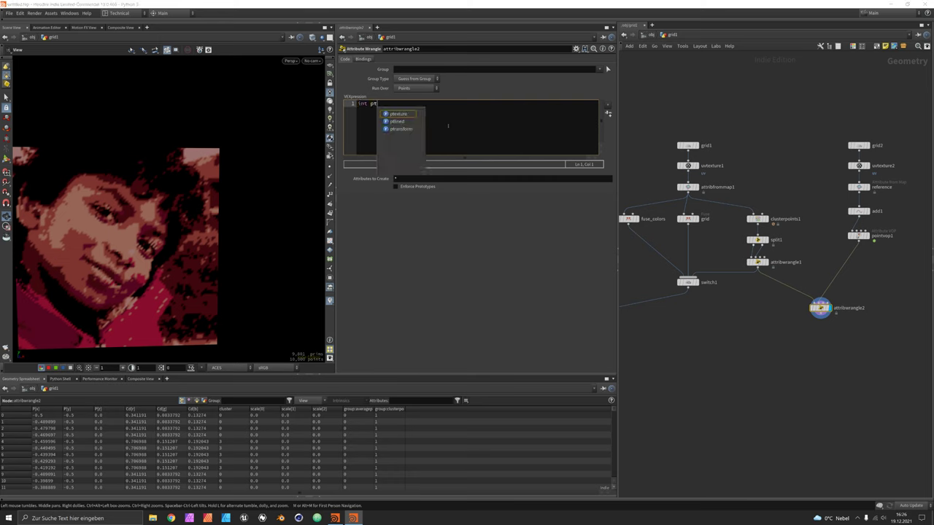
pyautogui.write('_near = nea')
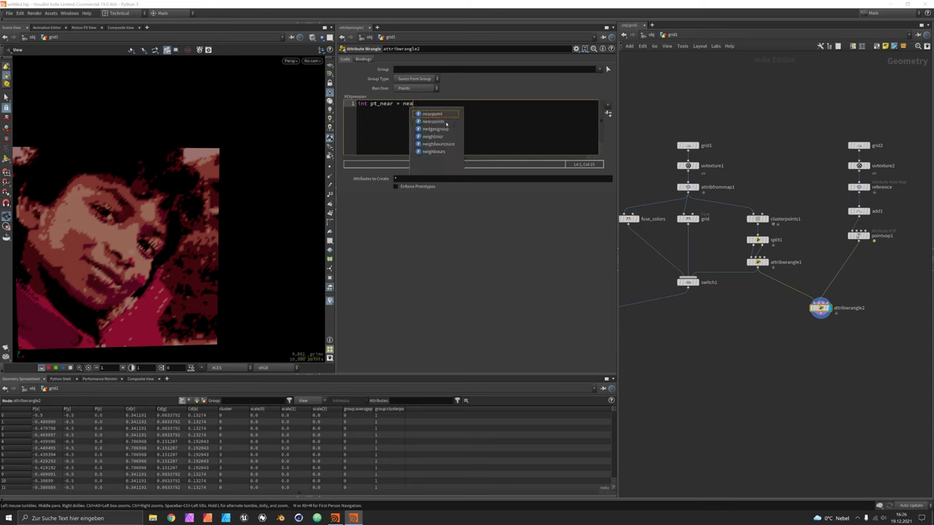
pyautogui.write('rpoint(1,')
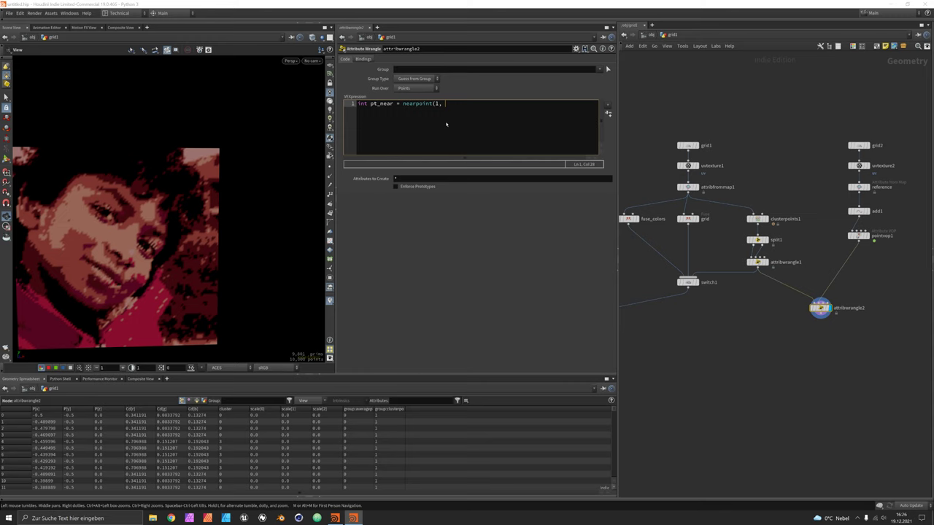
pyautogui.write('v')
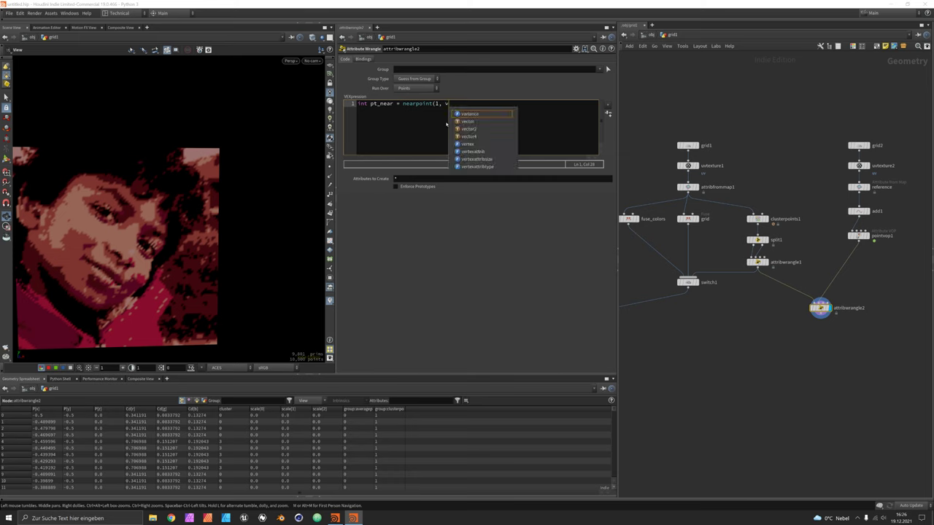
pyautogui.write('@Cd)')
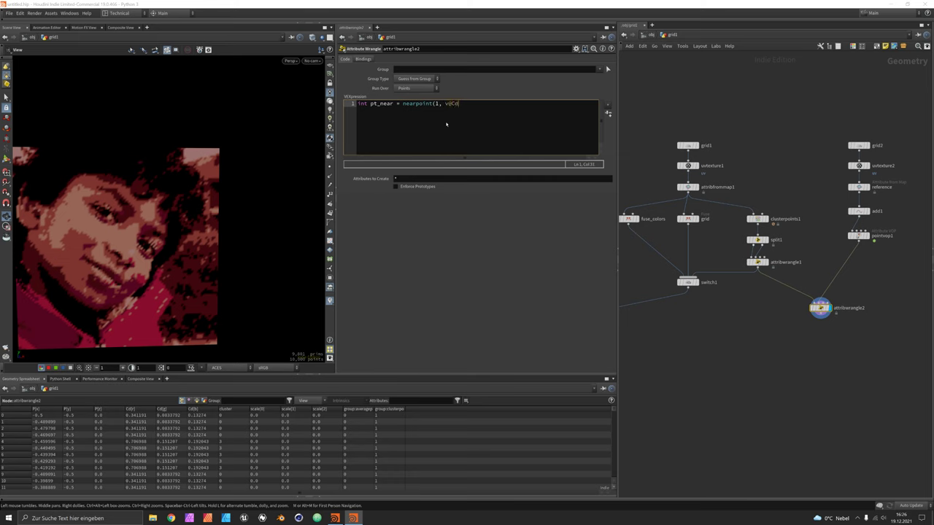
pyautogui.write(';')
# View the palette points and rename pointvop1 to 'rgb_space'.
pyautogui.moveTo(306, 259); pyautogui.dragTo(143, 238)
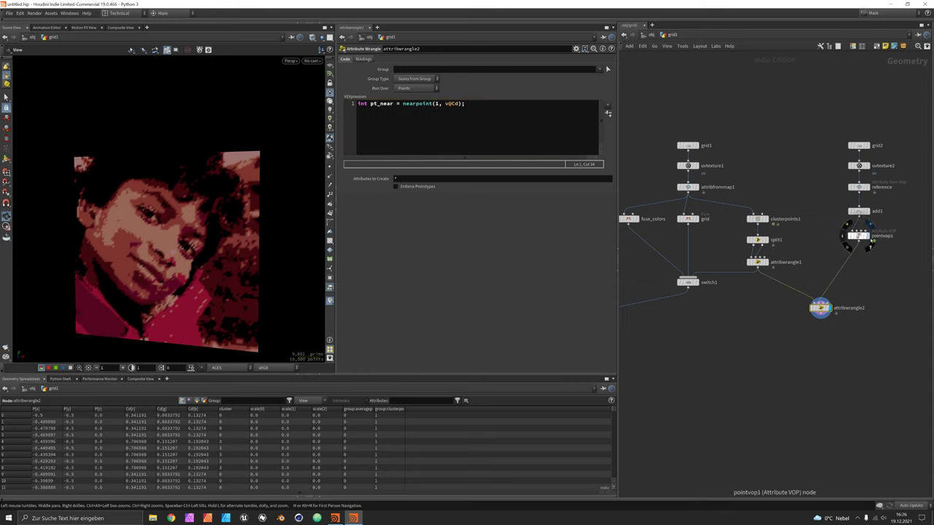
pyautogui.click(866, 235)
pyautogui.moveTo(223, 213); pyautogui.dragTo(261, 193)
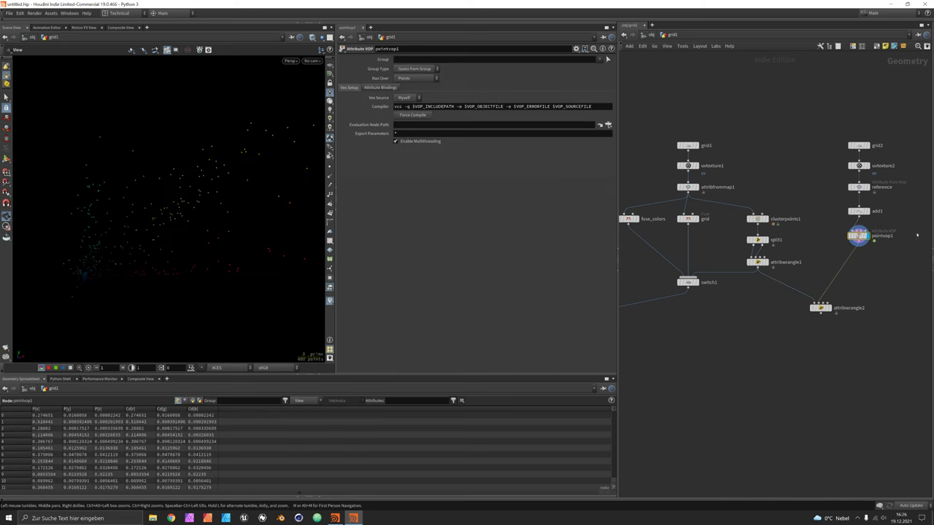
pyautogui.doubleClick(891, 236)
pyautogui.write('rgb_space')
pyautogui.press('Return')
# Add the line v@Cd = point(1, 'Cd', pt_near); to attribwrangle2's code.
pyautogui.click(823, 308)
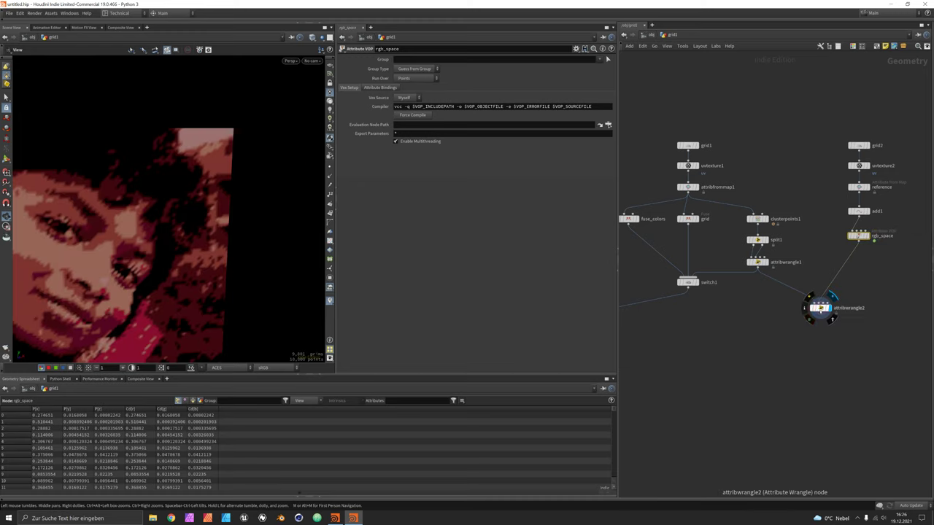
pyautogui.click(487, 107)
pyautogui.press('Return')
pyautogui.write('v@Cd')
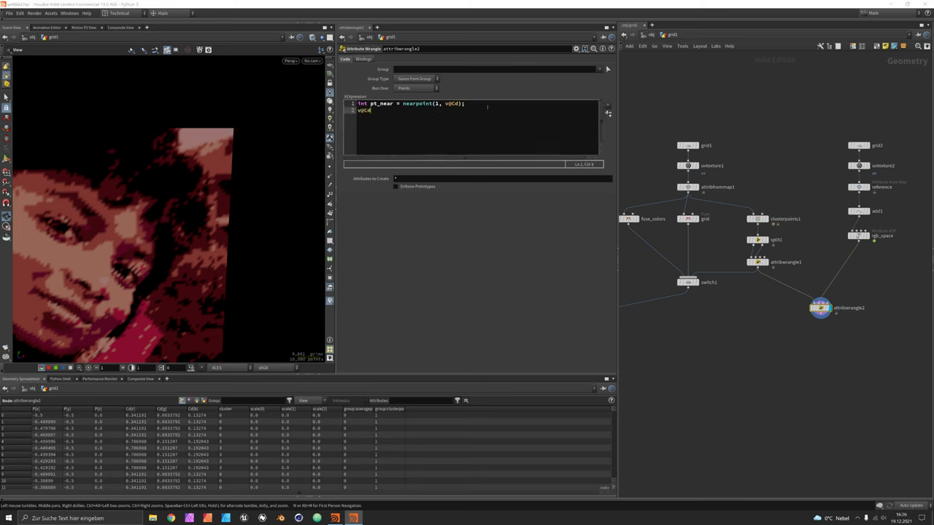
pyautogui.write(' = point(')
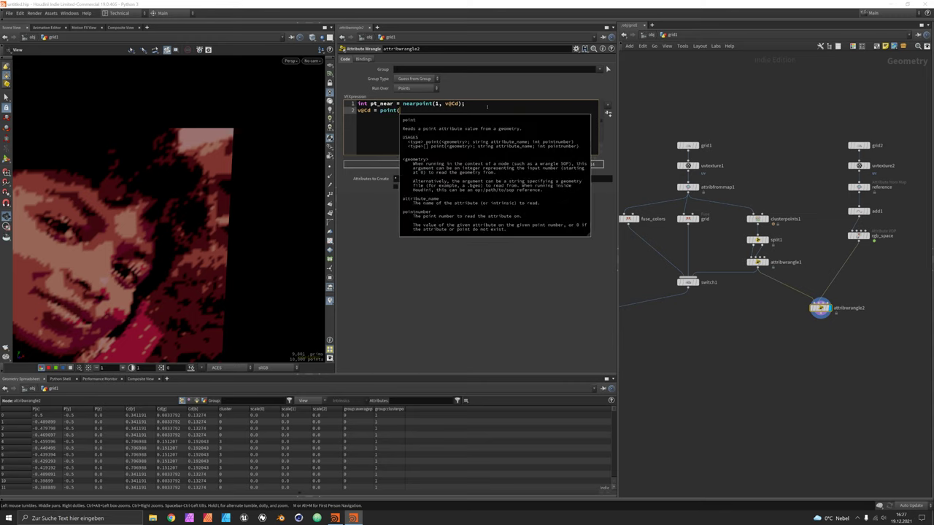
pyautogui.write("1, 'Cd', pt_")
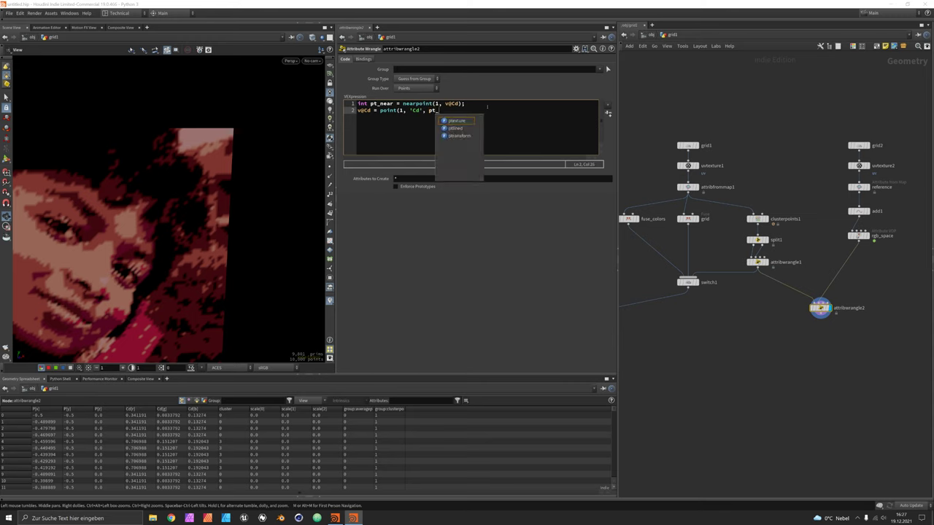
pyautogui.write('near);')
pyautogui.moveTo(201, 185); pyautogui.dragTo(262, 197)
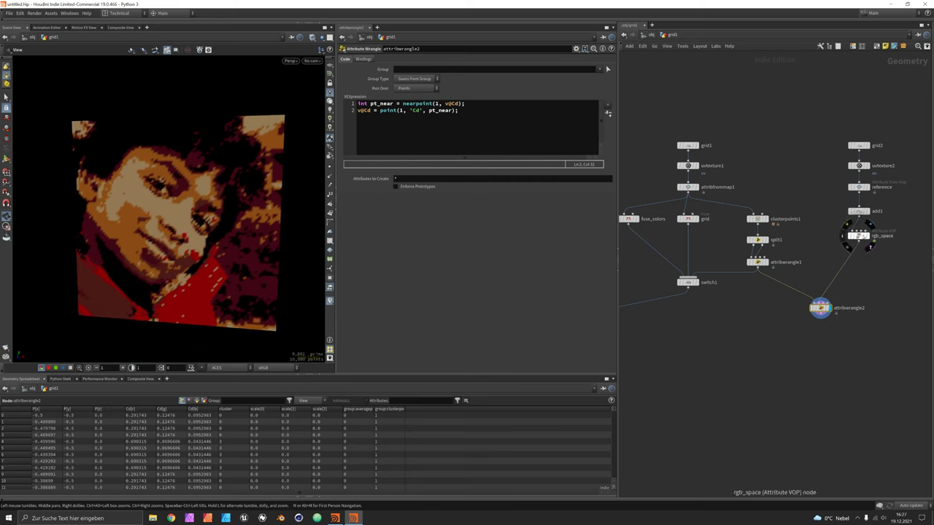
pyautogui.moveTo(830, 134); pyautogui.dragTo(841, 266)
# Tidy the network, repositioning attribwrangle2 and moving switch1 slightly lower.
pyautogui.moveTo(820, 309); pyautogui.dragTo(800, 292)
pyautogui.moveTo(746, 314); pyautogui.dragTo(788, 299, button='middle')
pyautogui.scroll(-3, 787, 298)
pyautogui.scroll(3, 773, 298)
pyautogui.moveTo(713, 338); pyautogui.dragTo(768, 330, button='middle')
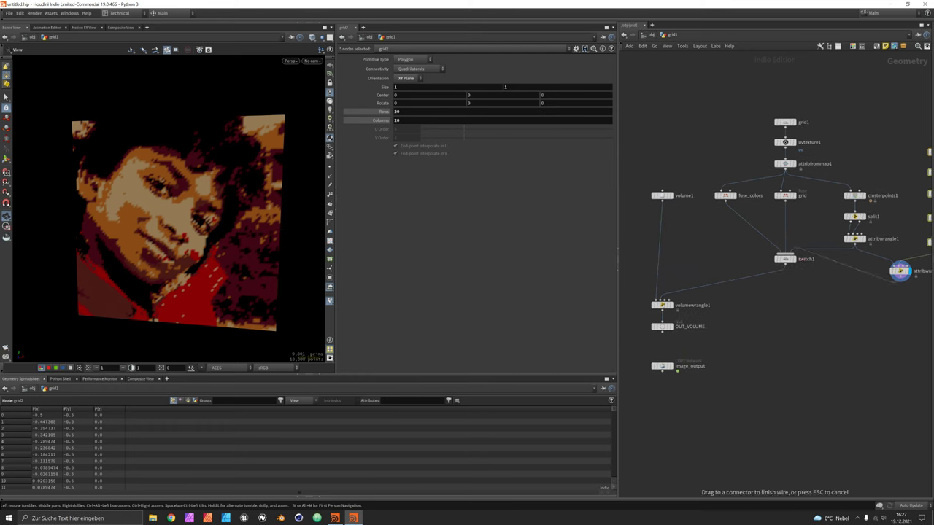
pyautogui.moveTo(785, 258); pyautogui.dragTo(786, 290)
pyautogui.moveTo(786, 289); pyautogui.dragTo(793, 261, button='middle')
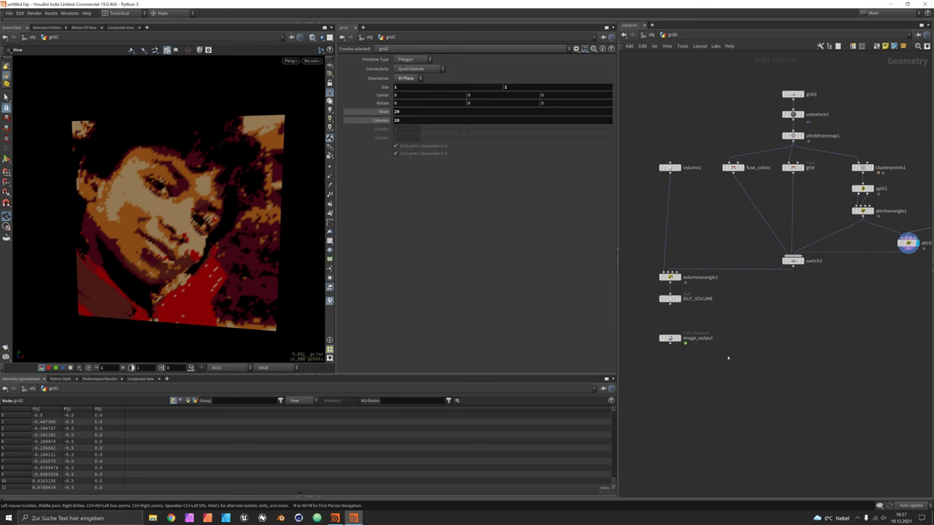
pyautogui.moveTo(707, 368); pyautogui.dragTo(671, 301)
pyautogui.click(719, 243)
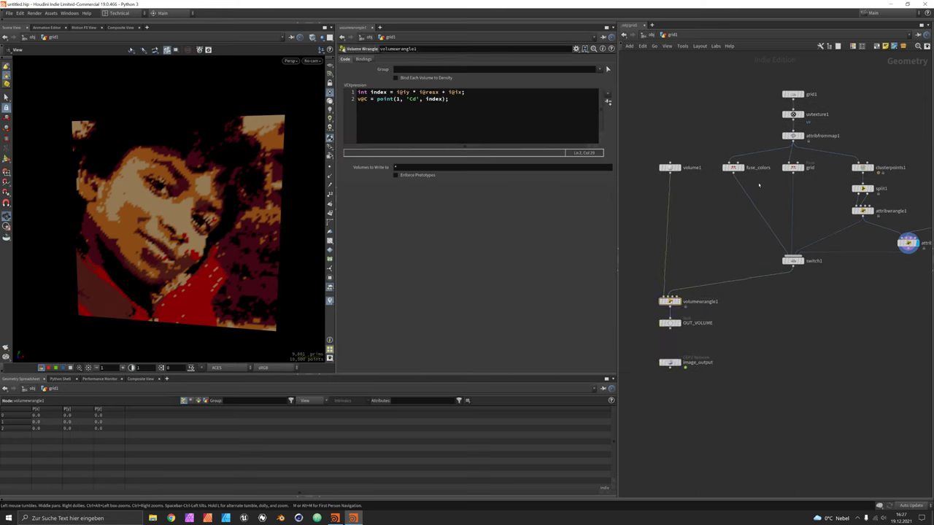
# Wire rgb_space into attribwrangle2 and rename the wrangle to 'indexing'.
pyautogui.click(793, 168)
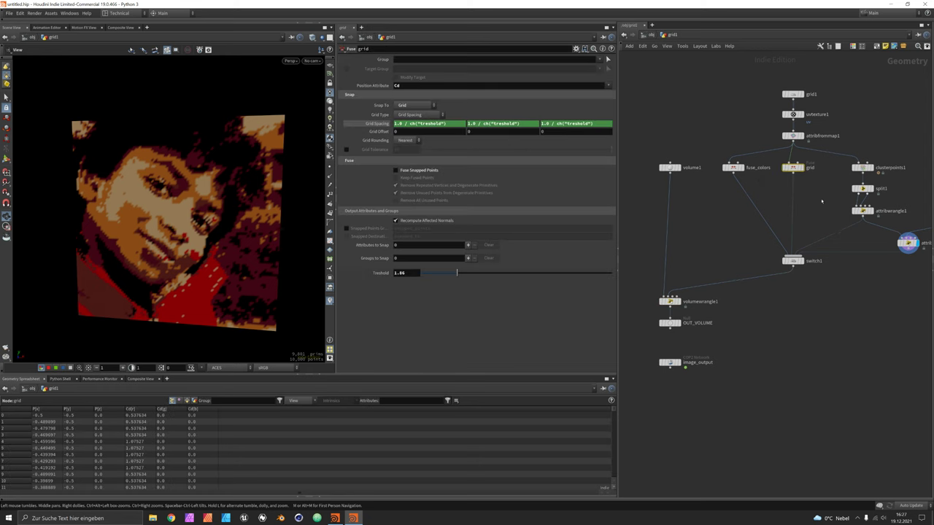
pyautogui.moveTo(862, 169); pyautogui.dragTo(793, 175, button='middle')
pyautogui.click(795, 175)
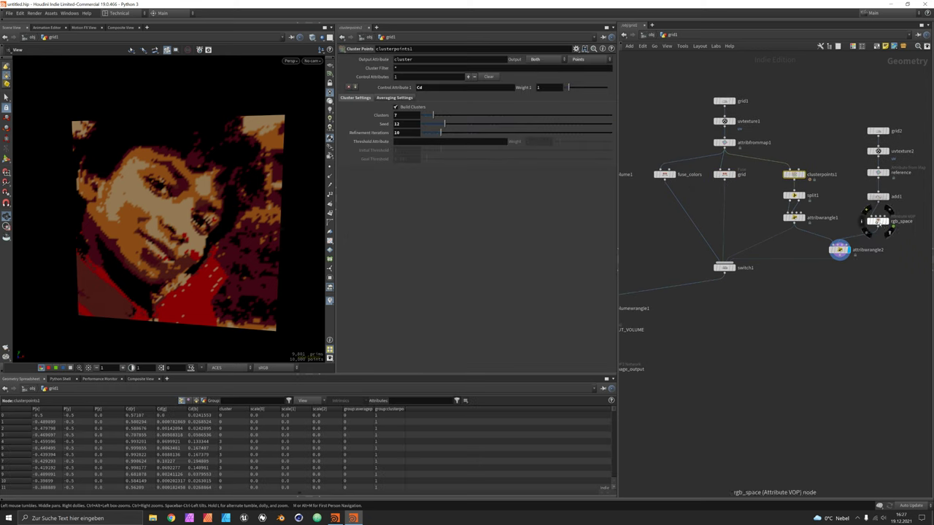
pyautogui.moveTo(879, 226); pyautogui.dragTo(839, 250)
pyautogui.press('BackSpace')
pyautogui.write('indexing')
pyautogui.press('Return')
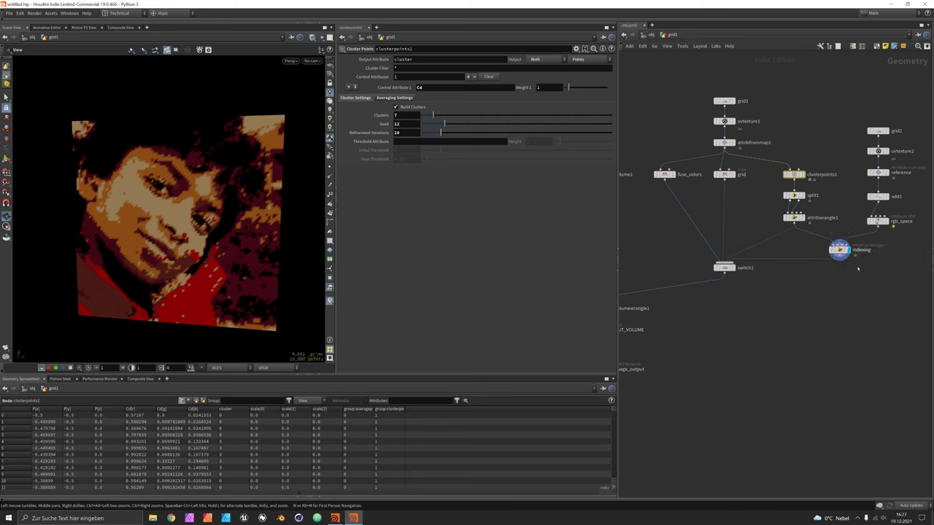
# Enter the image_output compositing network to view the palette-toned portrait.
pyautogui.moveTo(753, 335); pyautogui.dragTo(805, 328, button='middle')
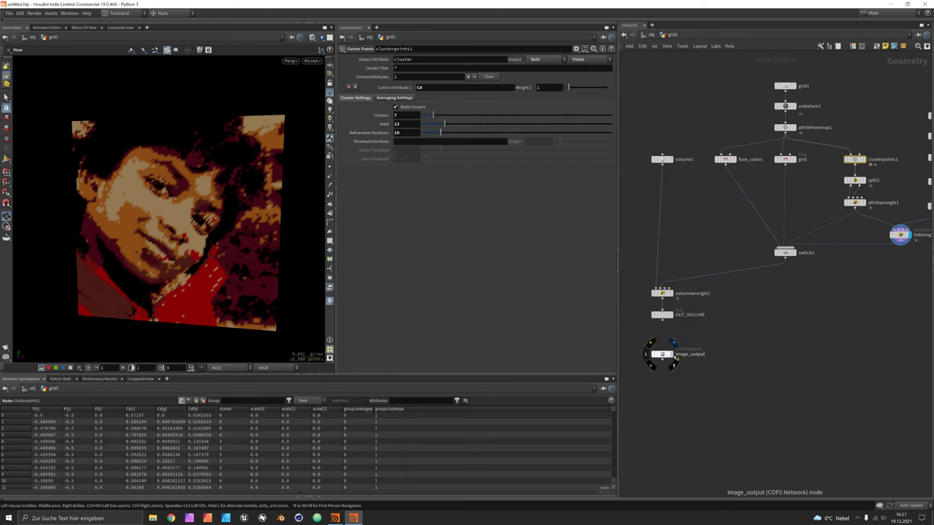
pyautogui.click(662, 356)
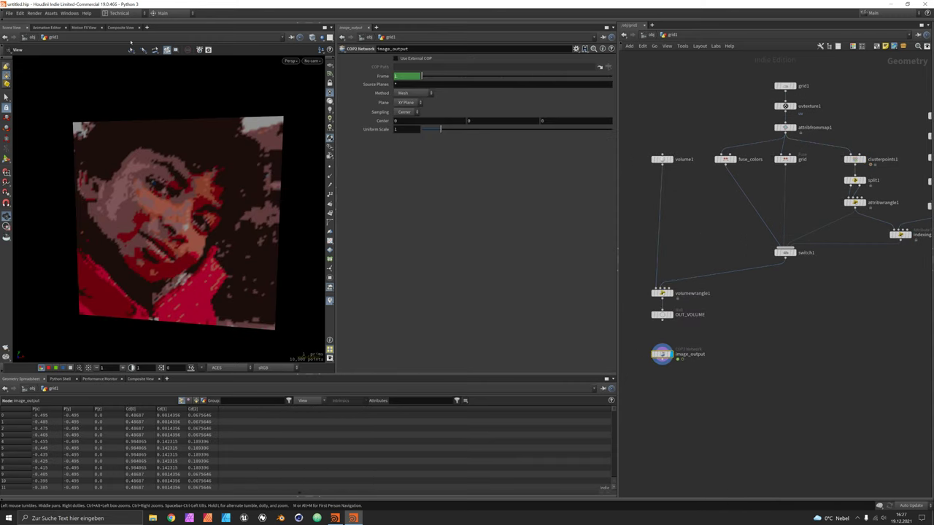
pyautogui.click(121, 28)
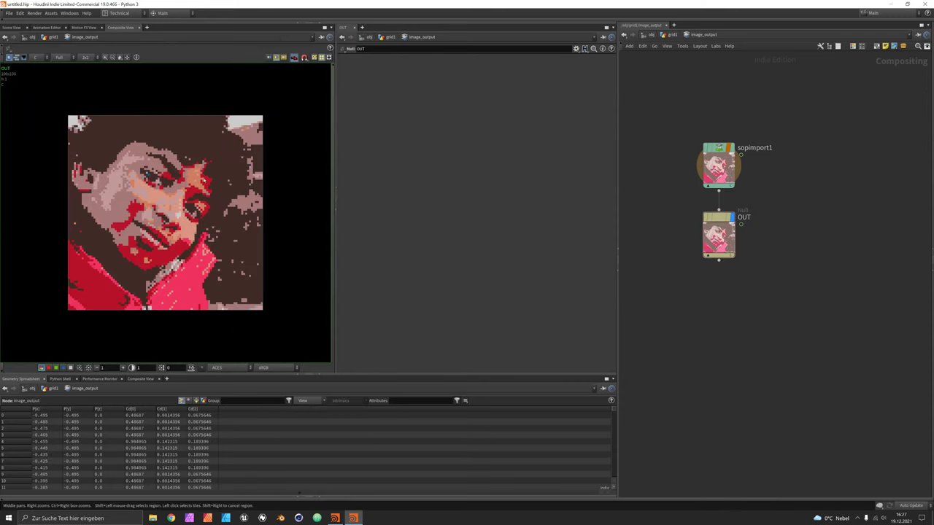